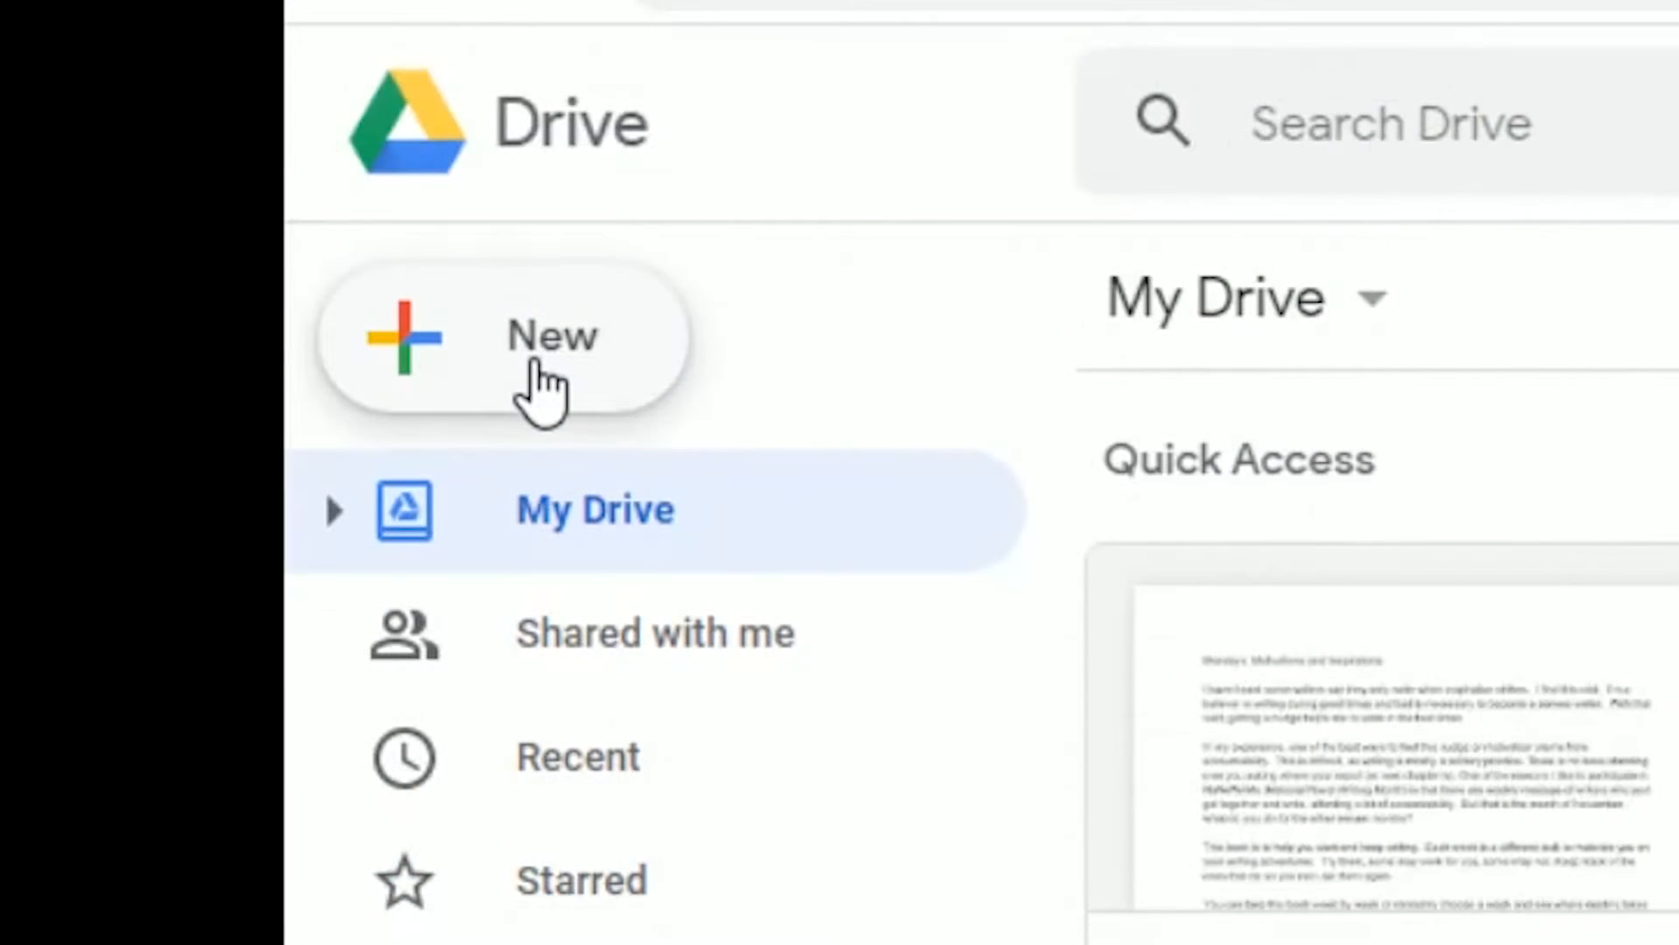
# Create a new blank Google Sheets spreadsheet from Drive and maximize the browser window
pyautogui.click(535, 368)
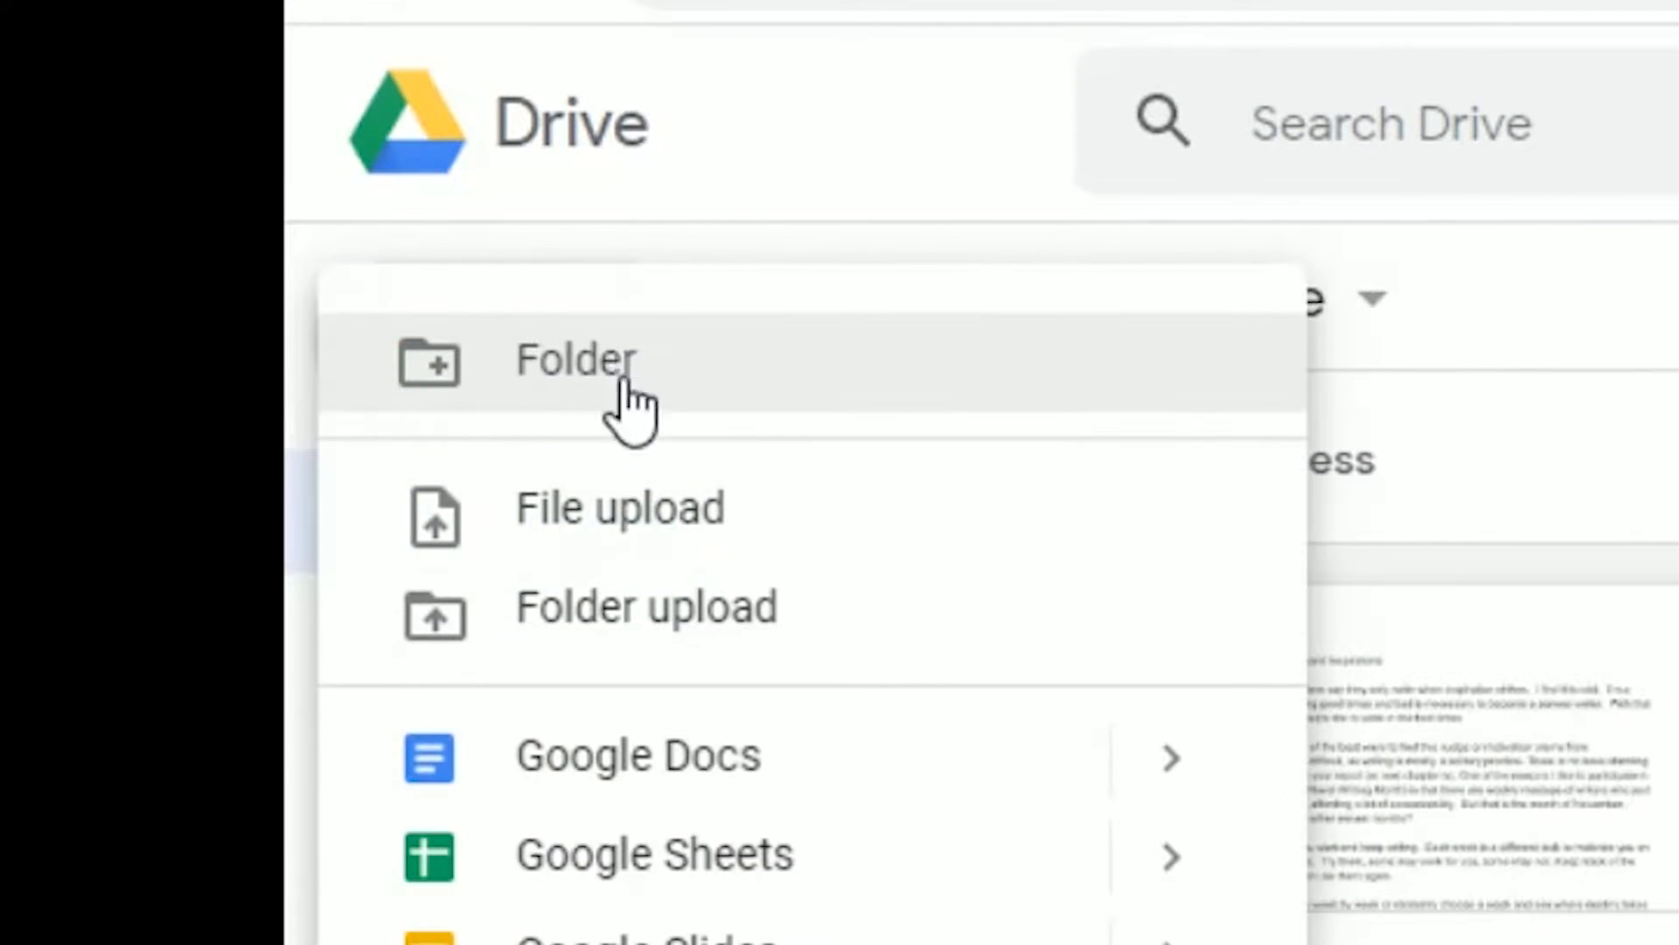
pyautogui.click(636, 862)
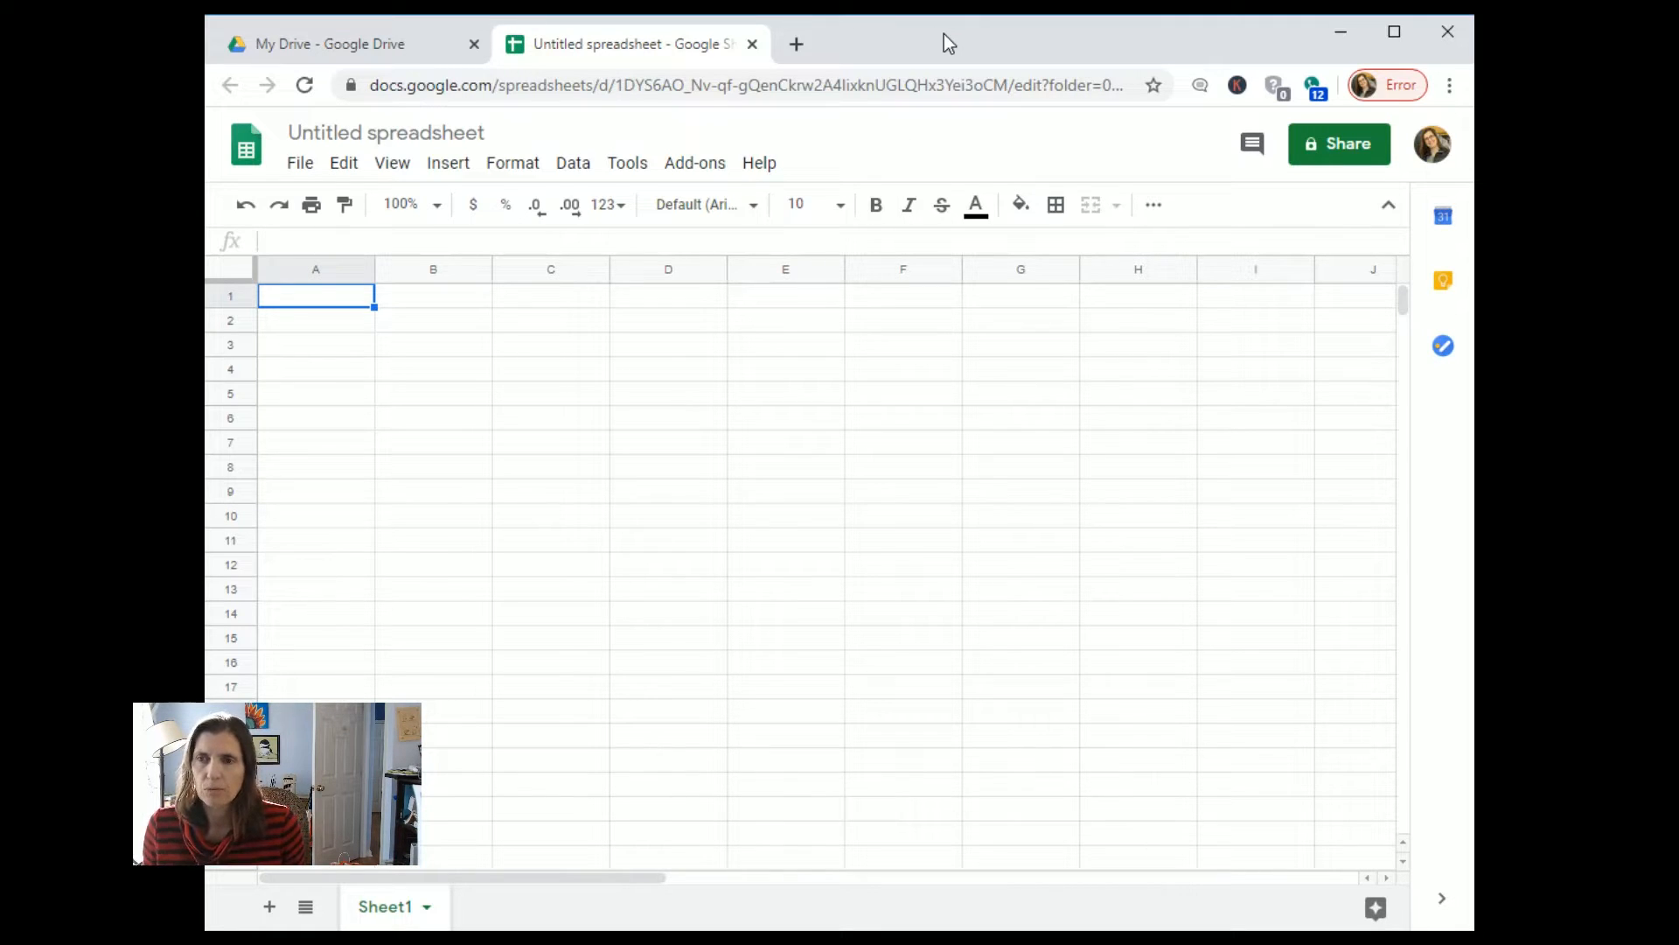
pyautogui.doubleClick(943, 35)
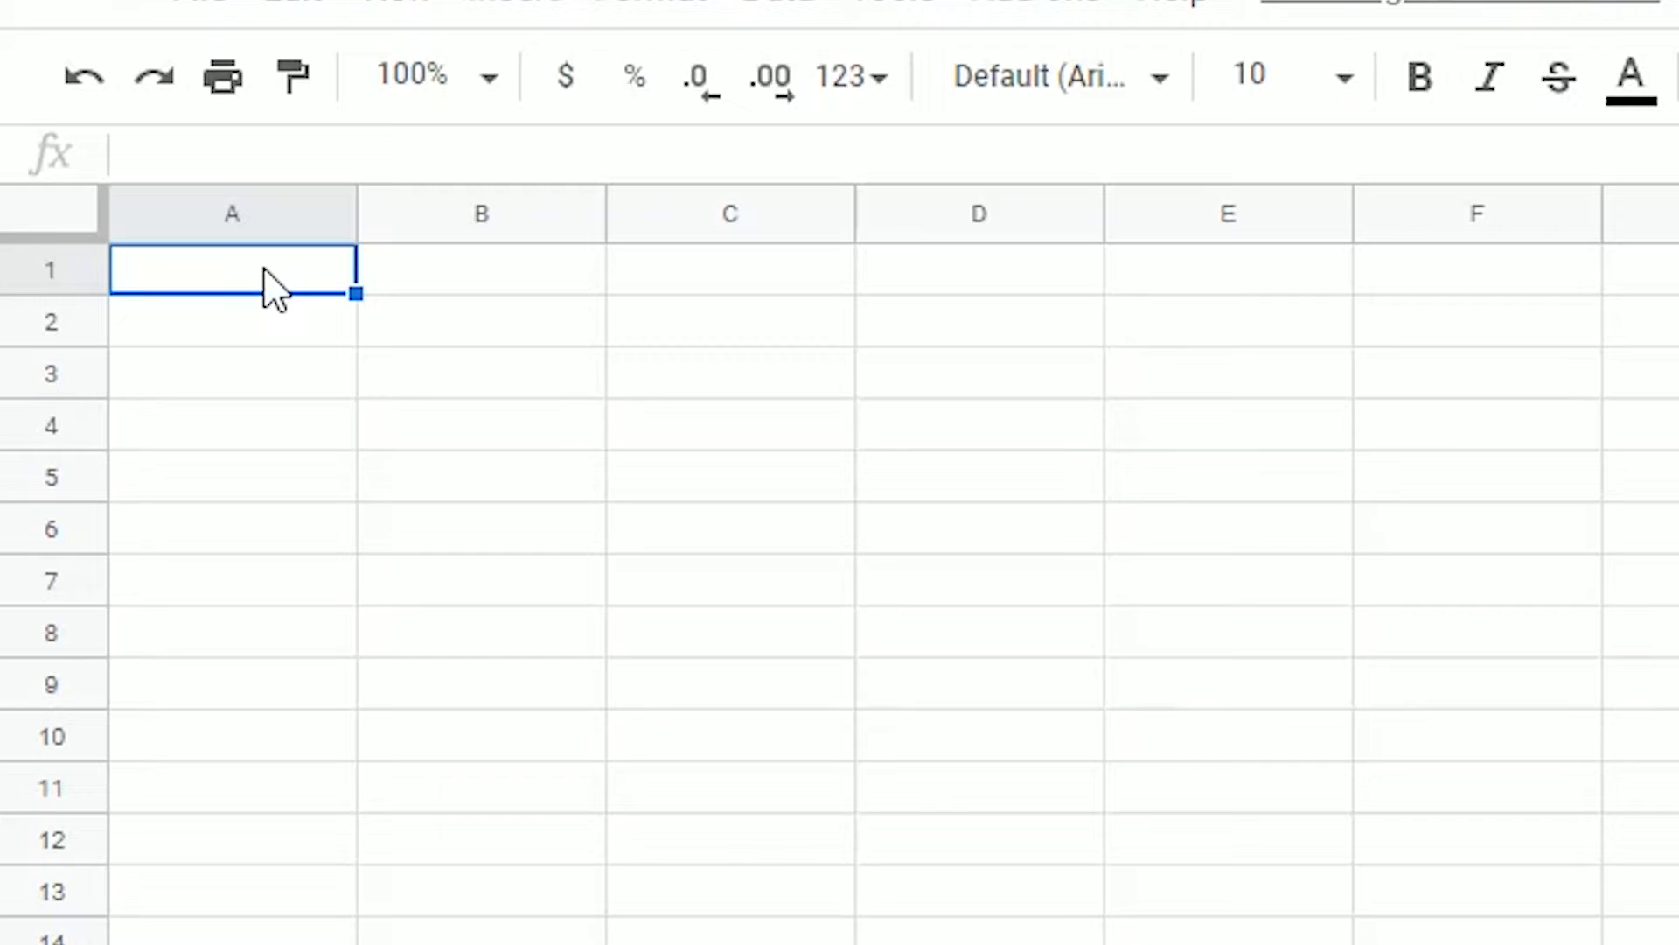
# Enter the headers Date, Daily Word Count and Total Word Count in A1:C1, and widen columns B and C to fit them
pyautogui.write('Date')
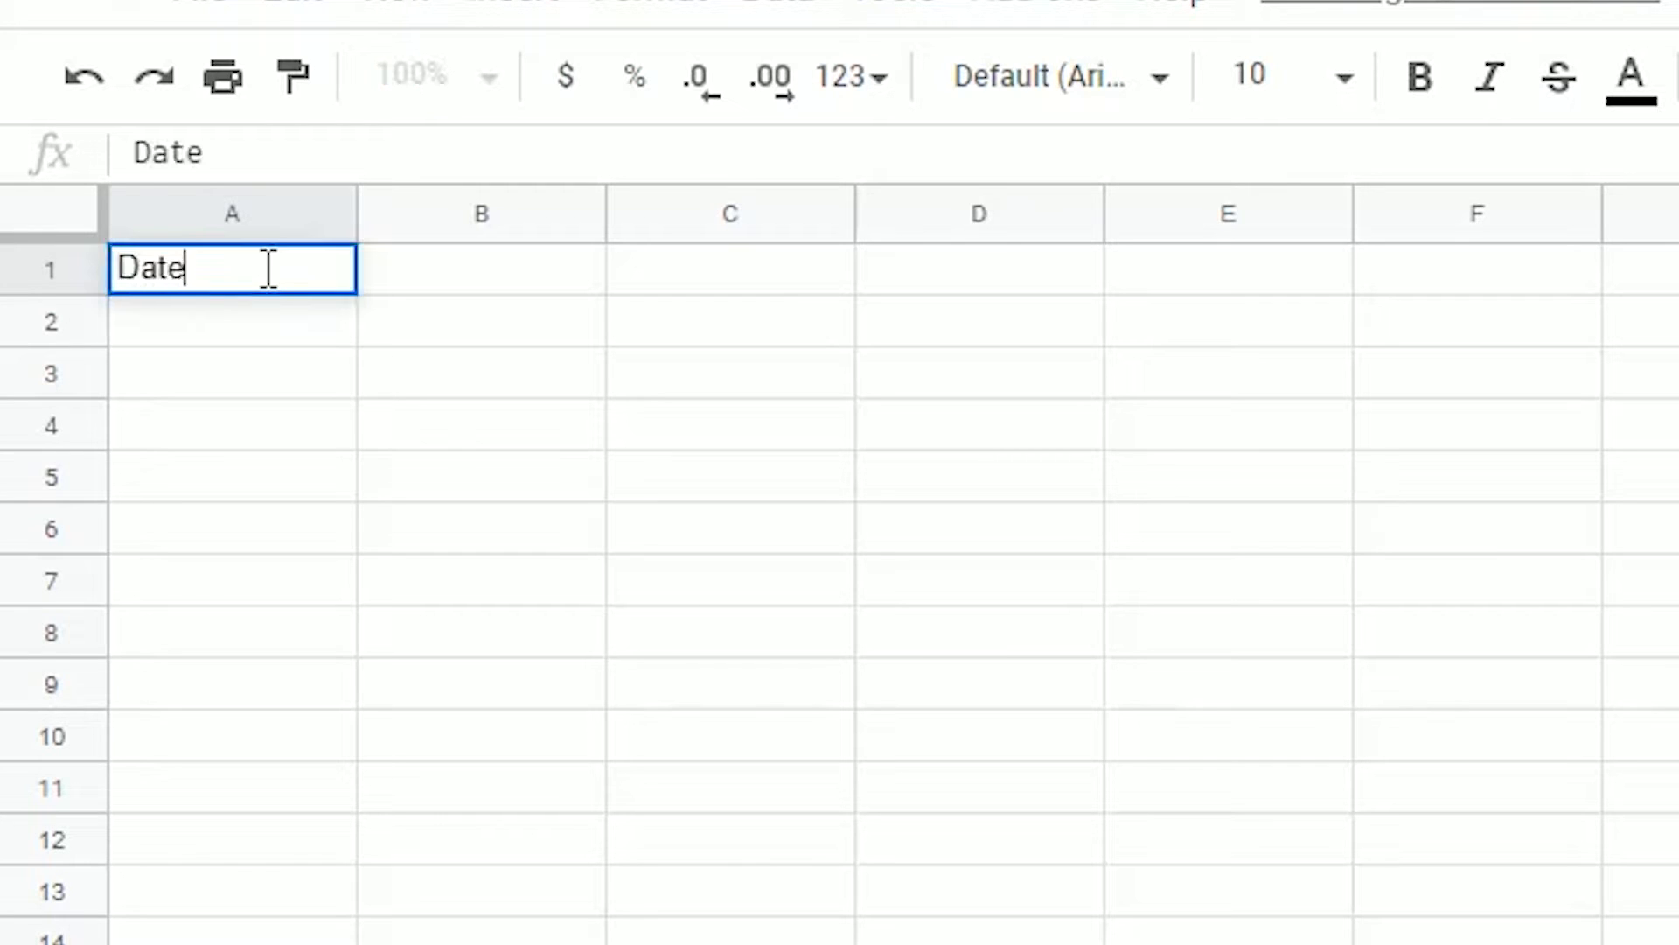
pyautogui.press('Tab')
pyautogui.write('Dai')
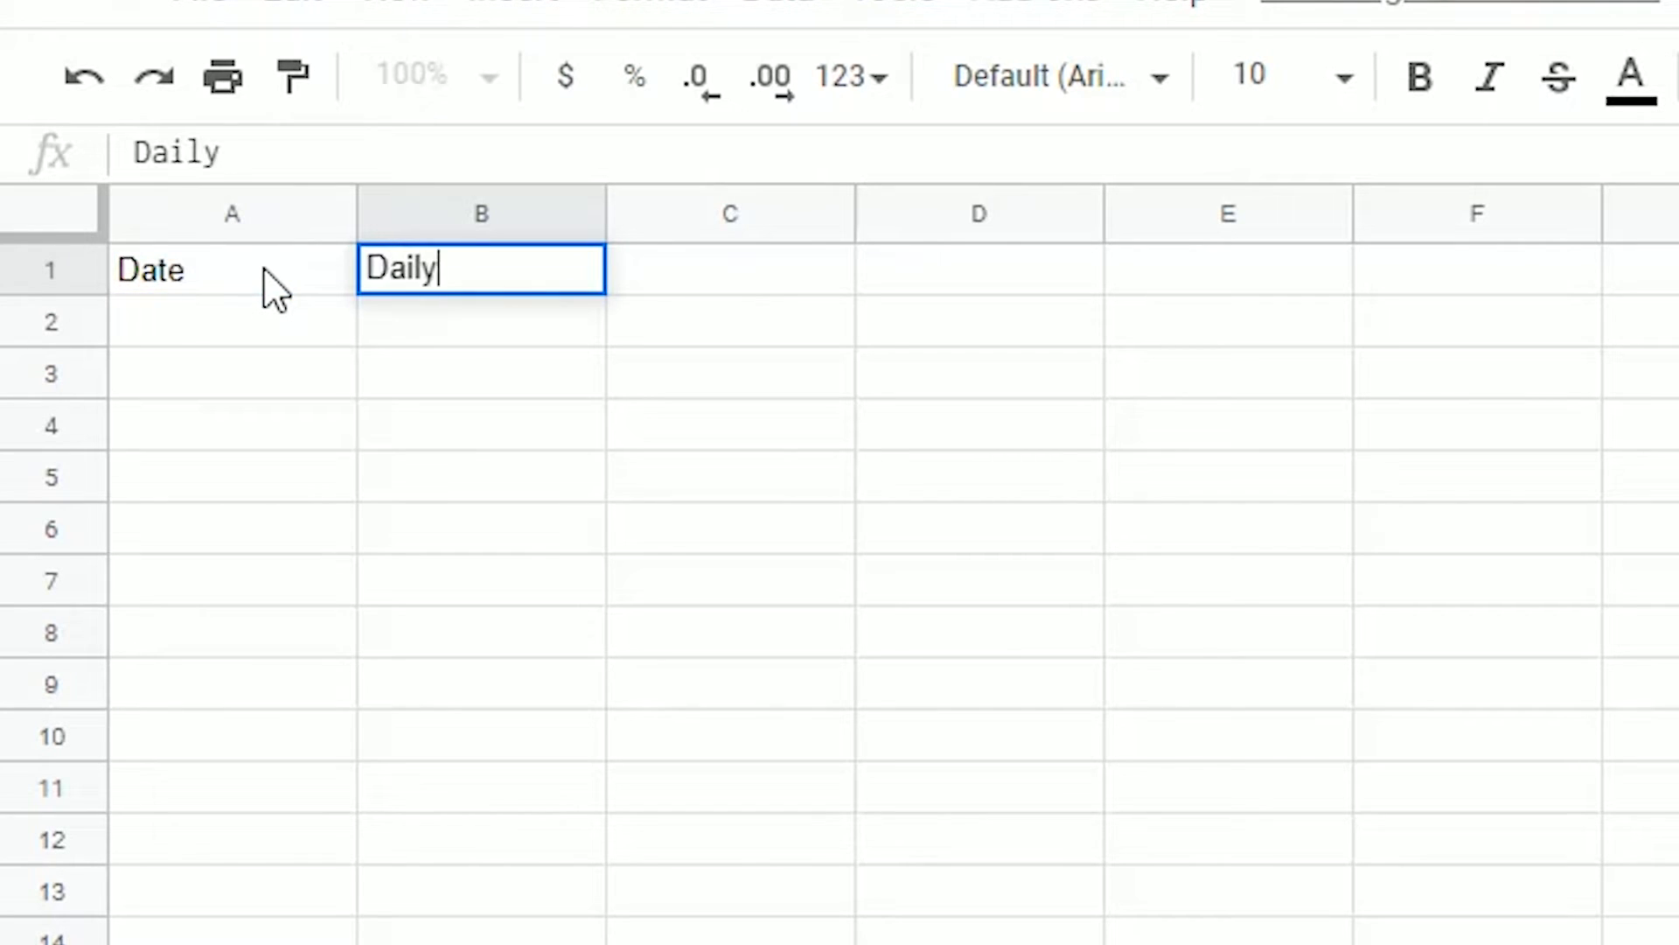
pyautogui.write('ly Wor')
pyautogui.press('BackSpace')
pyautogui.write('ord ')
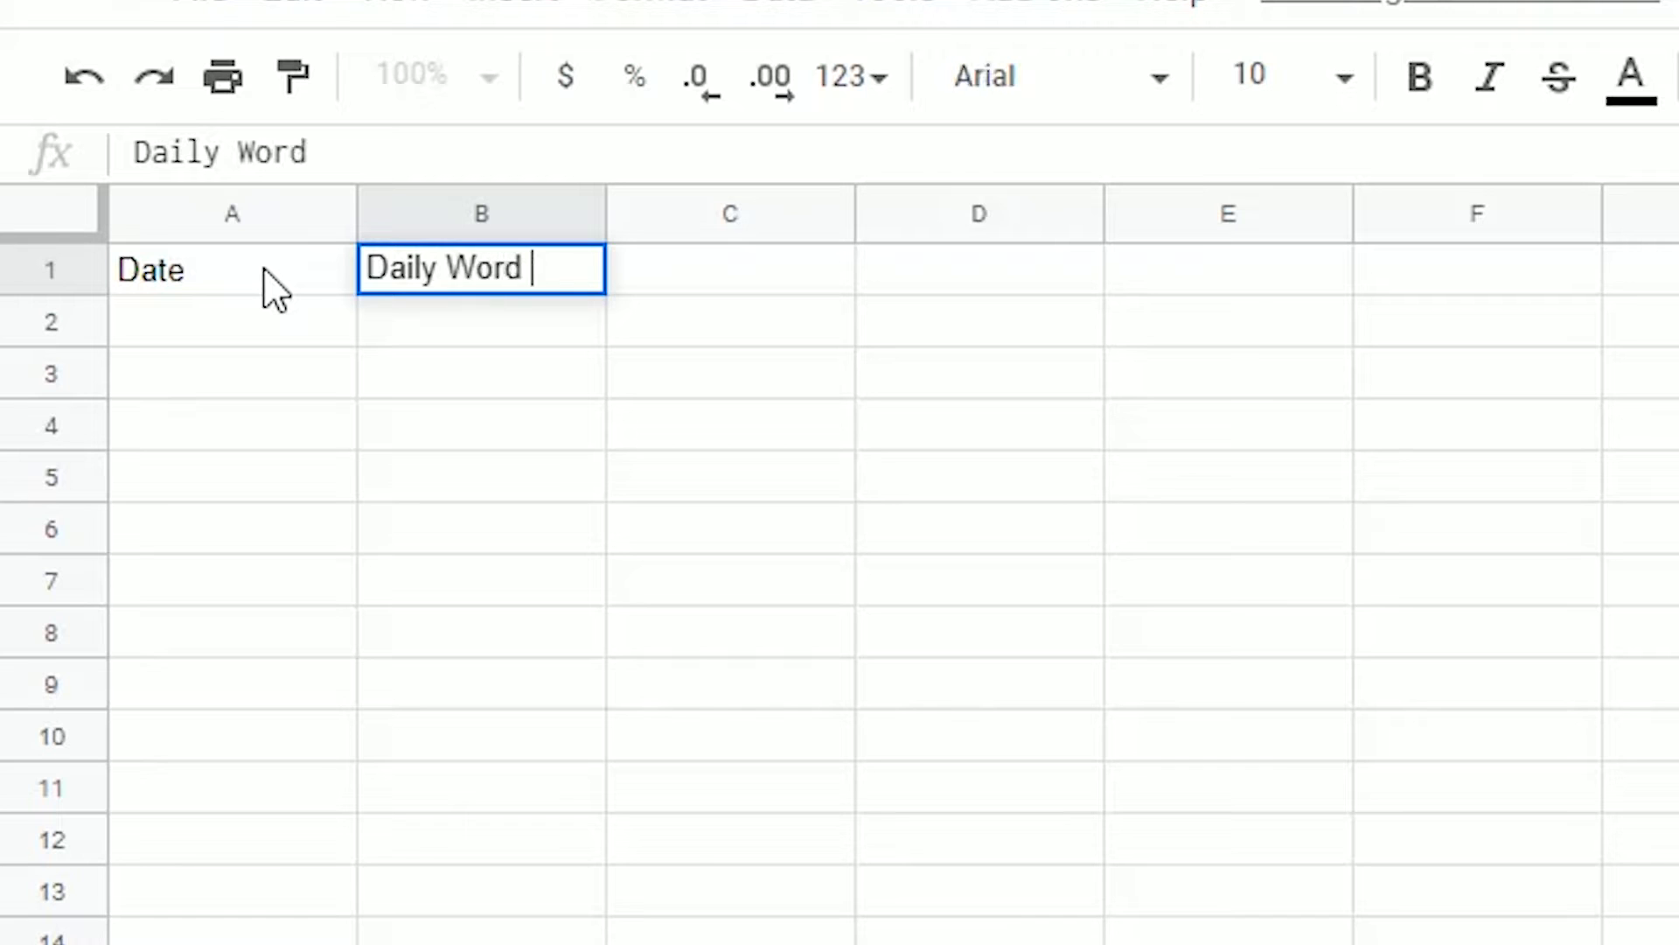
pyautogui.write('Count')
pyautogui.press('Tab')
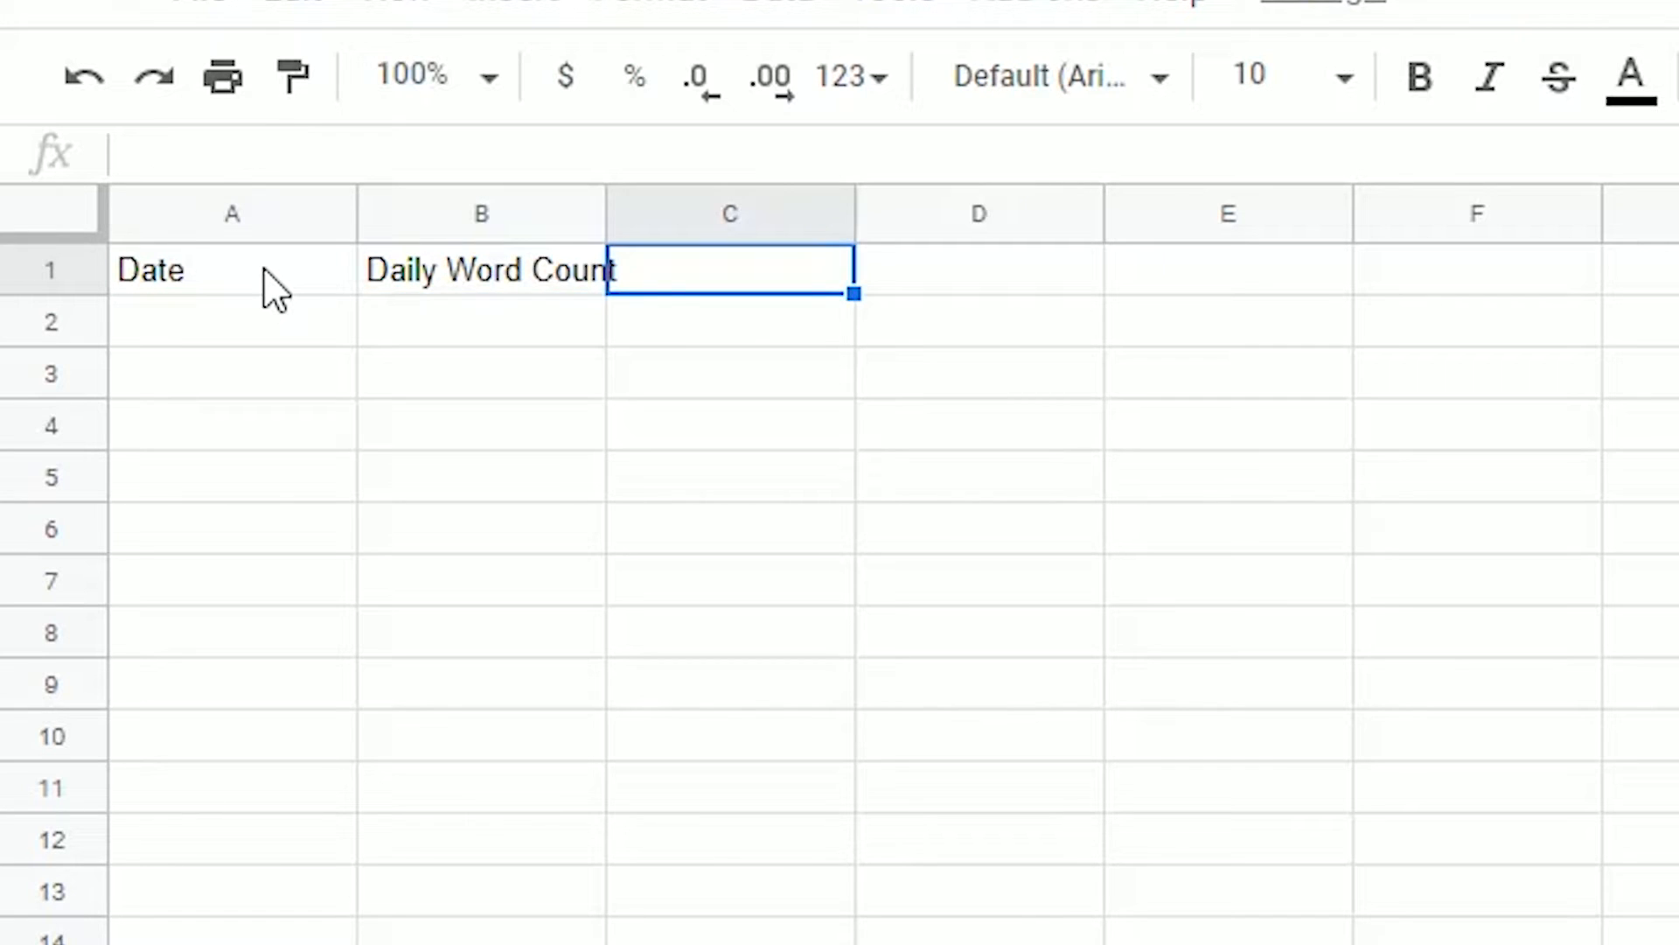
pyautogui.write('Total Word')
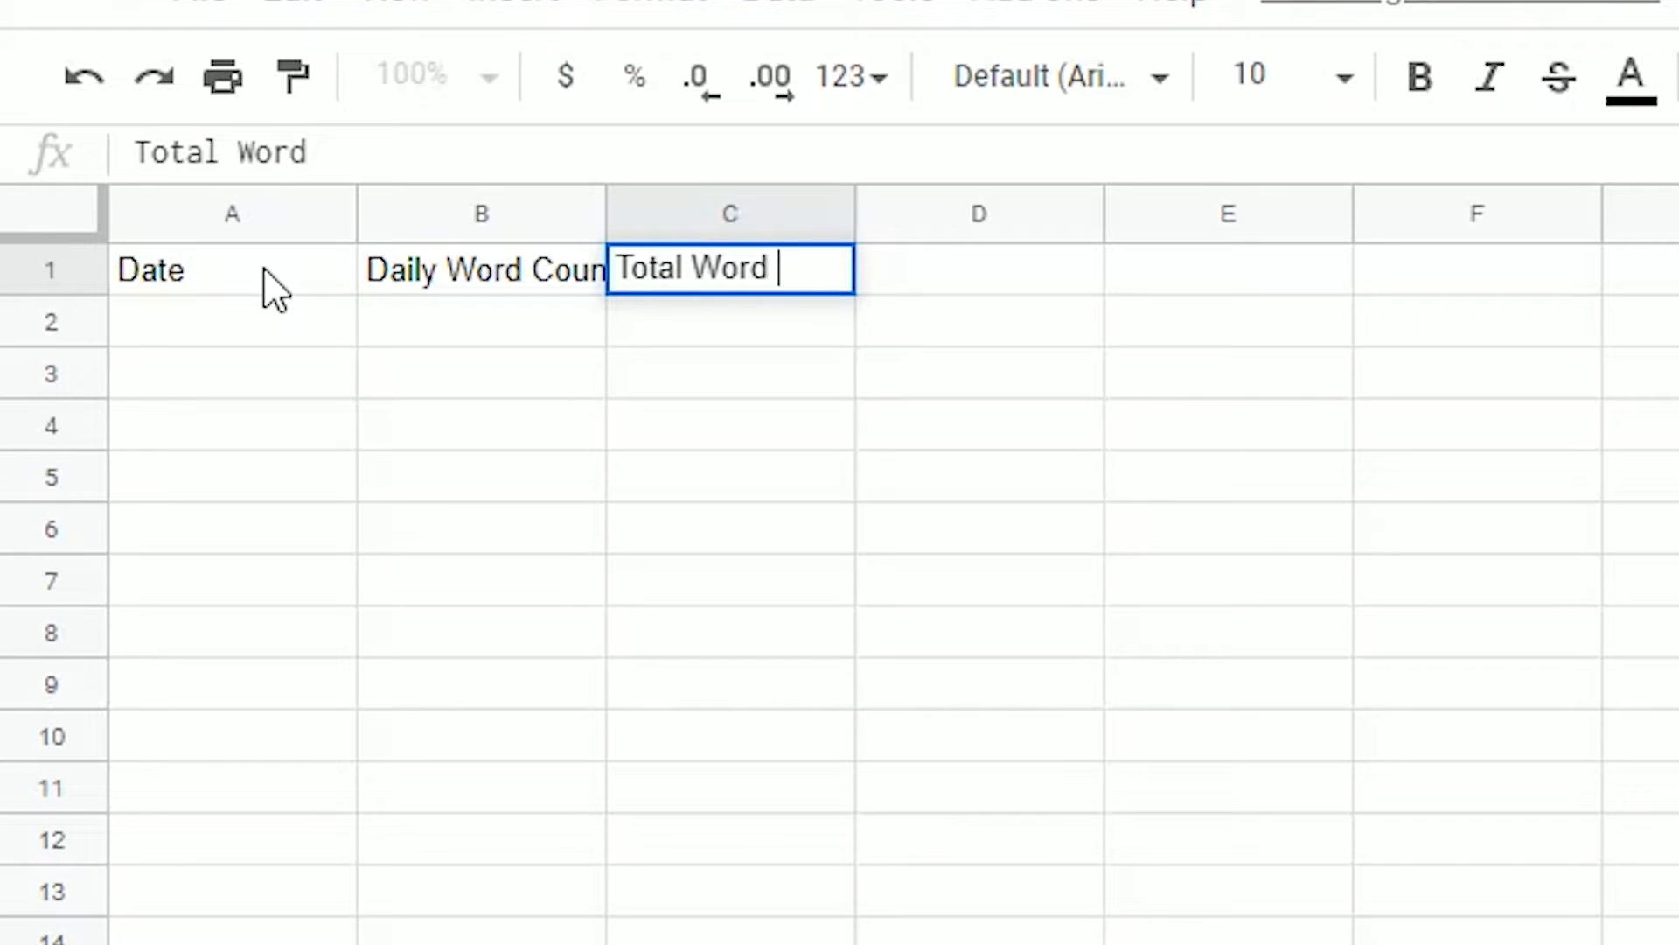
pyautogui.write(' Count')
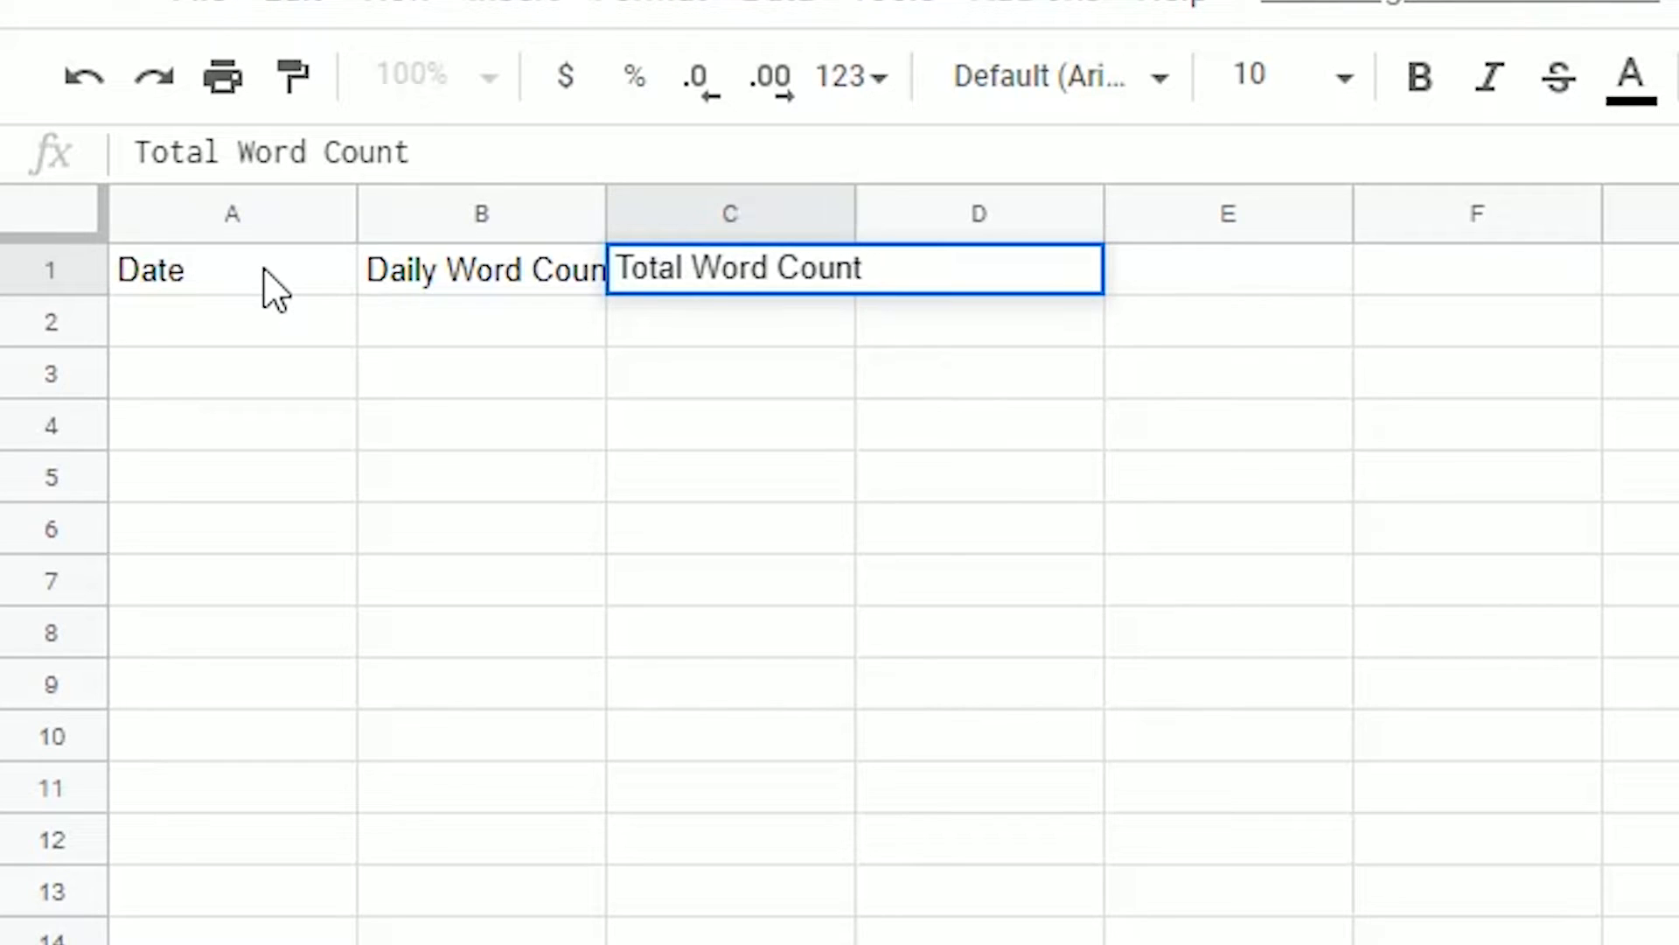
pyautogui.press('Return')
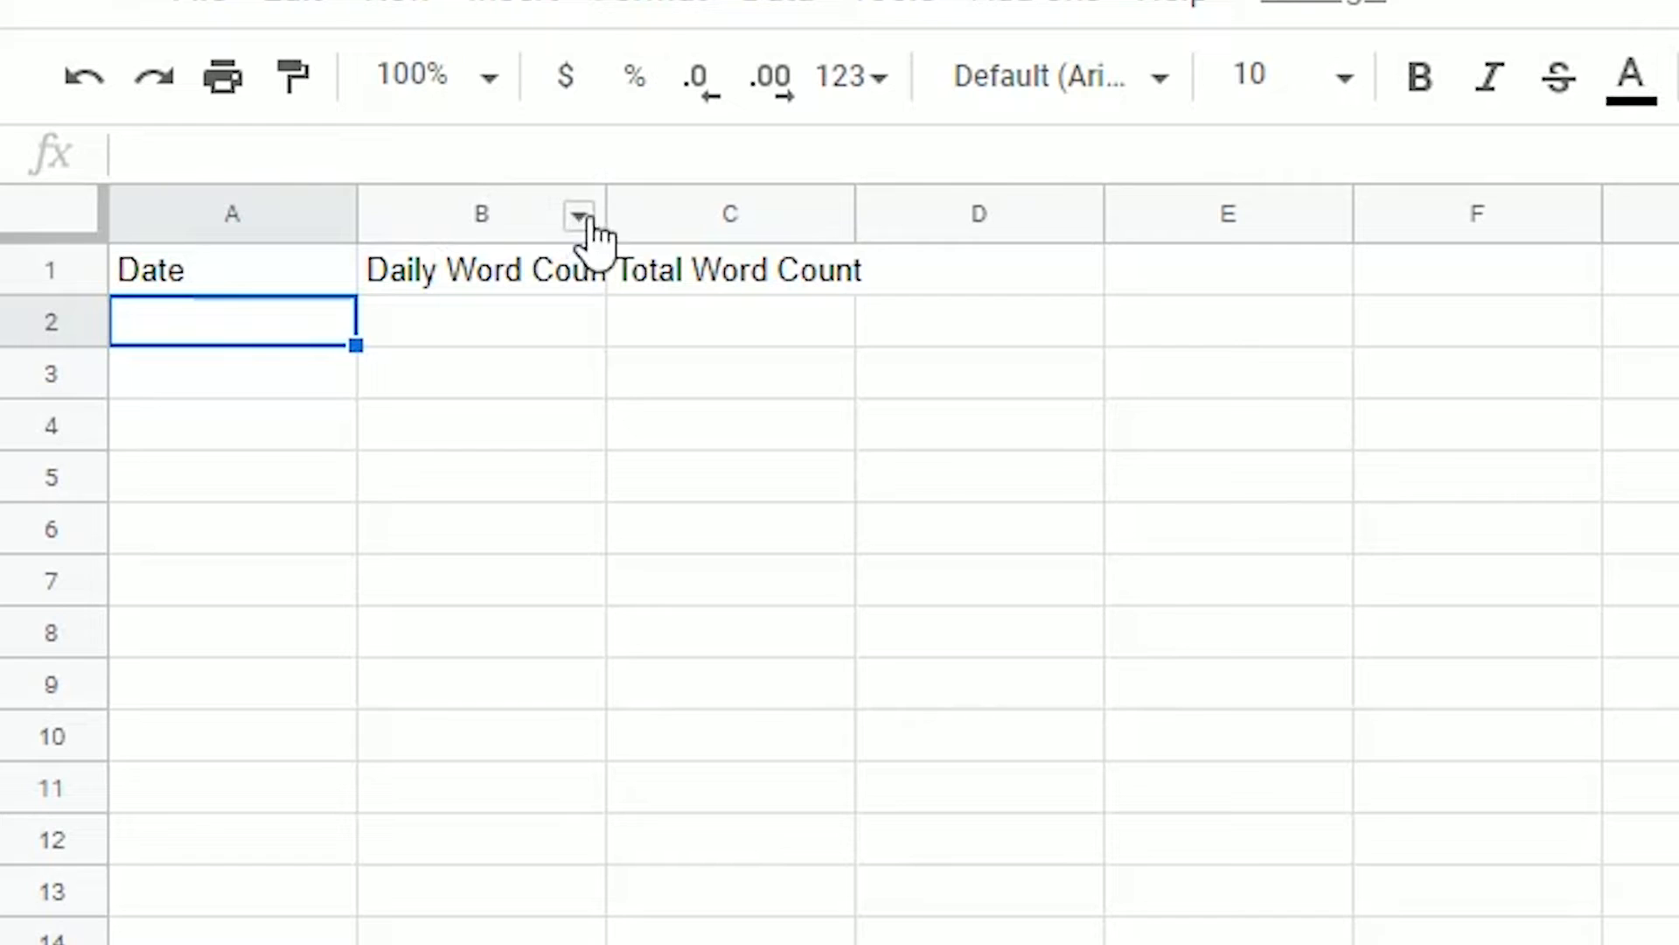
pyautogui.moveTo(602, 217); pyautogui.dragTo(636, 215)
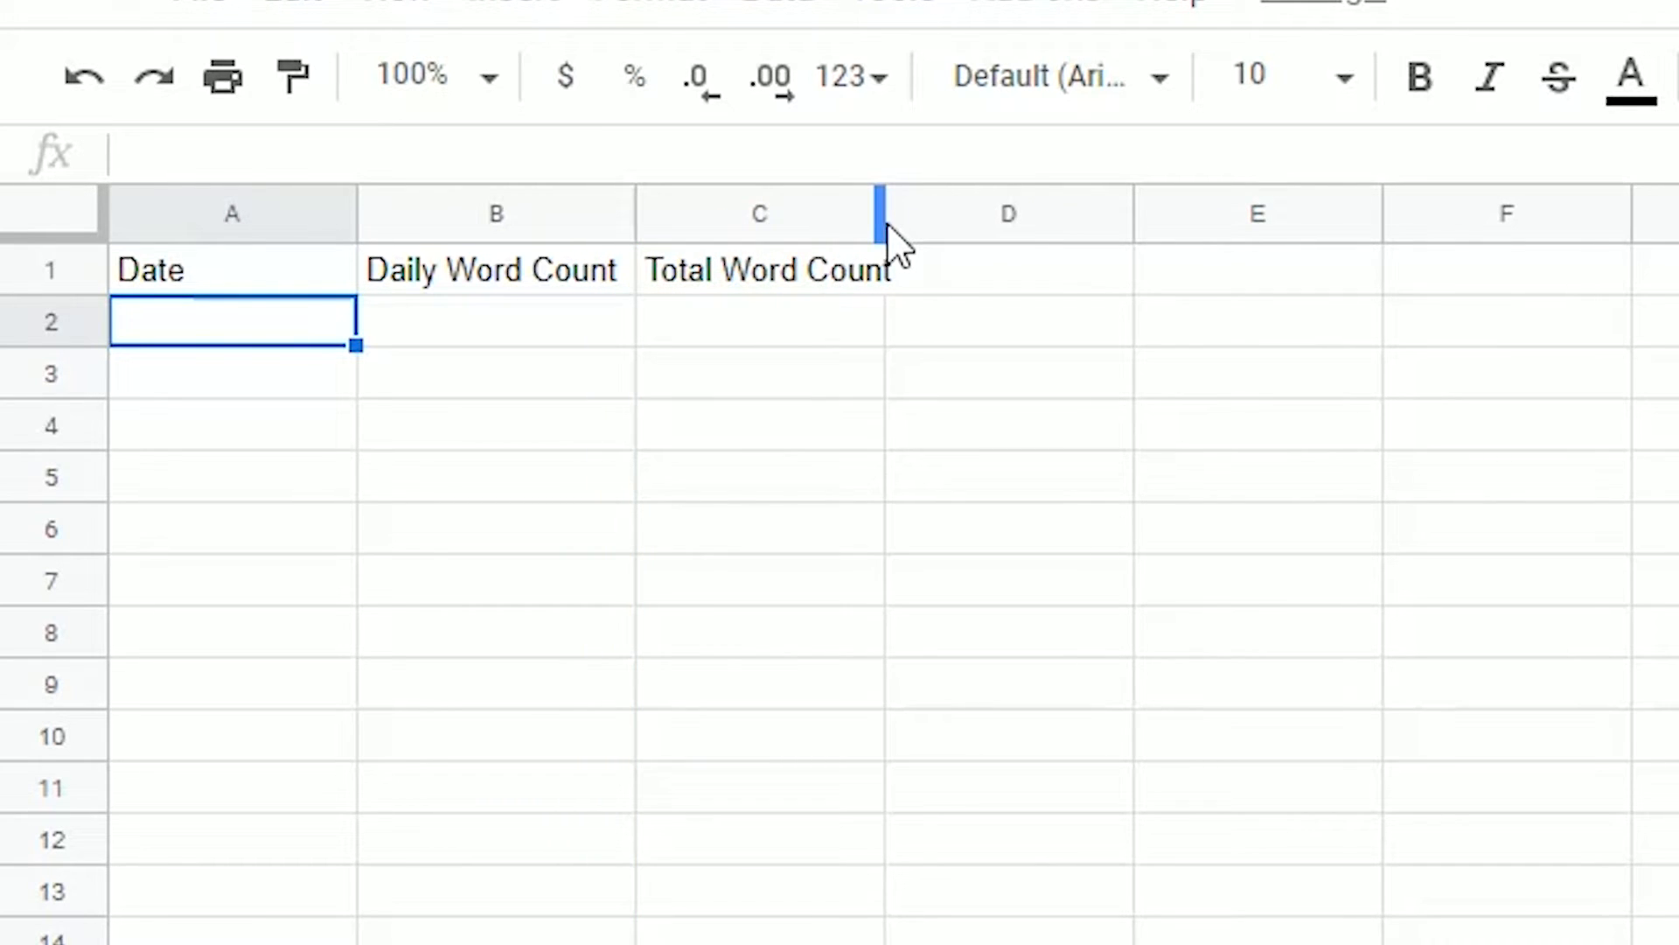
pyautogui.moveTo(881, 221); pyautogui.dragTo(900, 223)
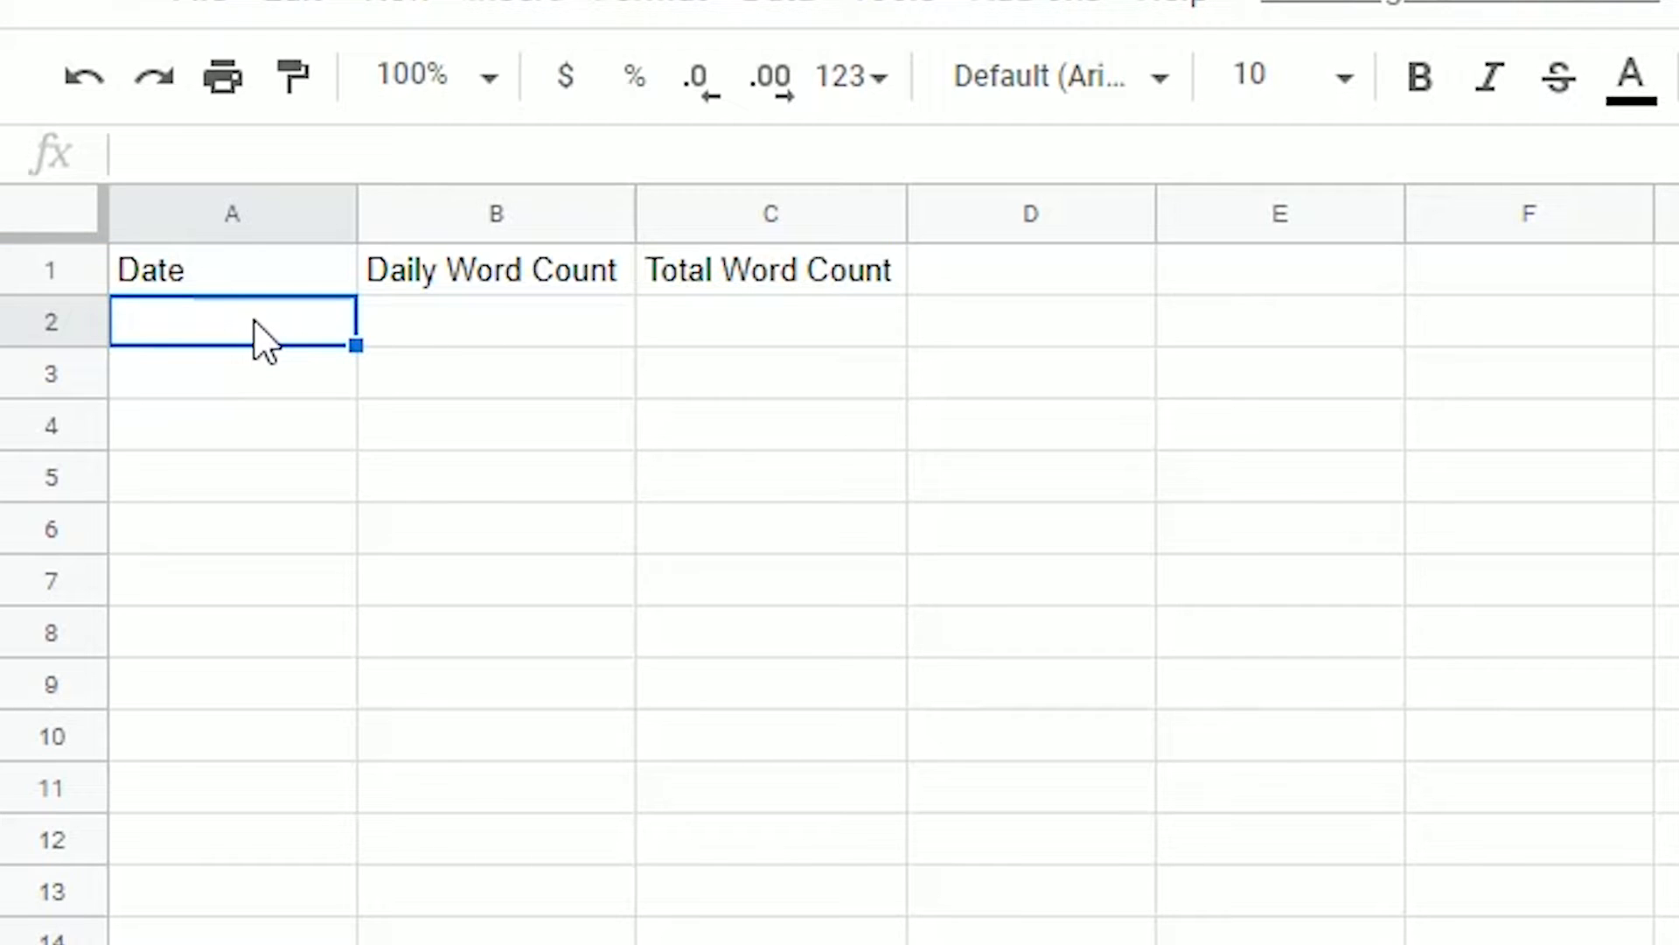
# Fill the Date column in A2:A8 with the consecutive days Jan. 1 through Jan 7
pyautogui.write('Jan')
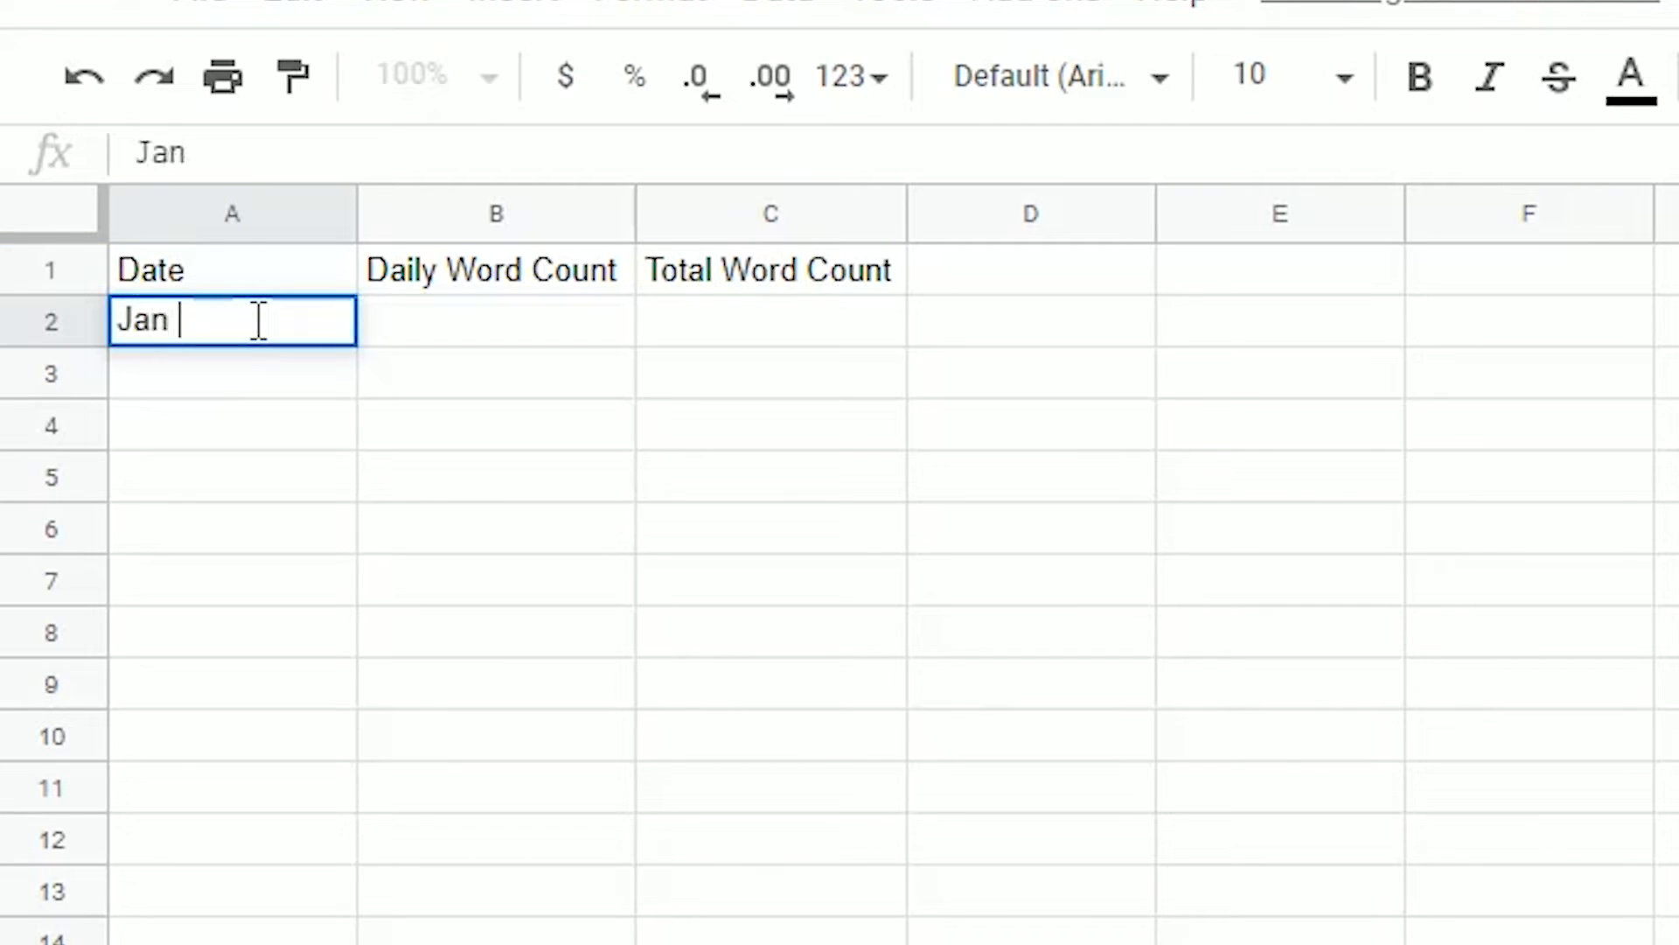
pyautogui.write('. 1')
pyautogui.press('Return')
pyautogui.write('Jan 2')
pyautogui.press('Return')
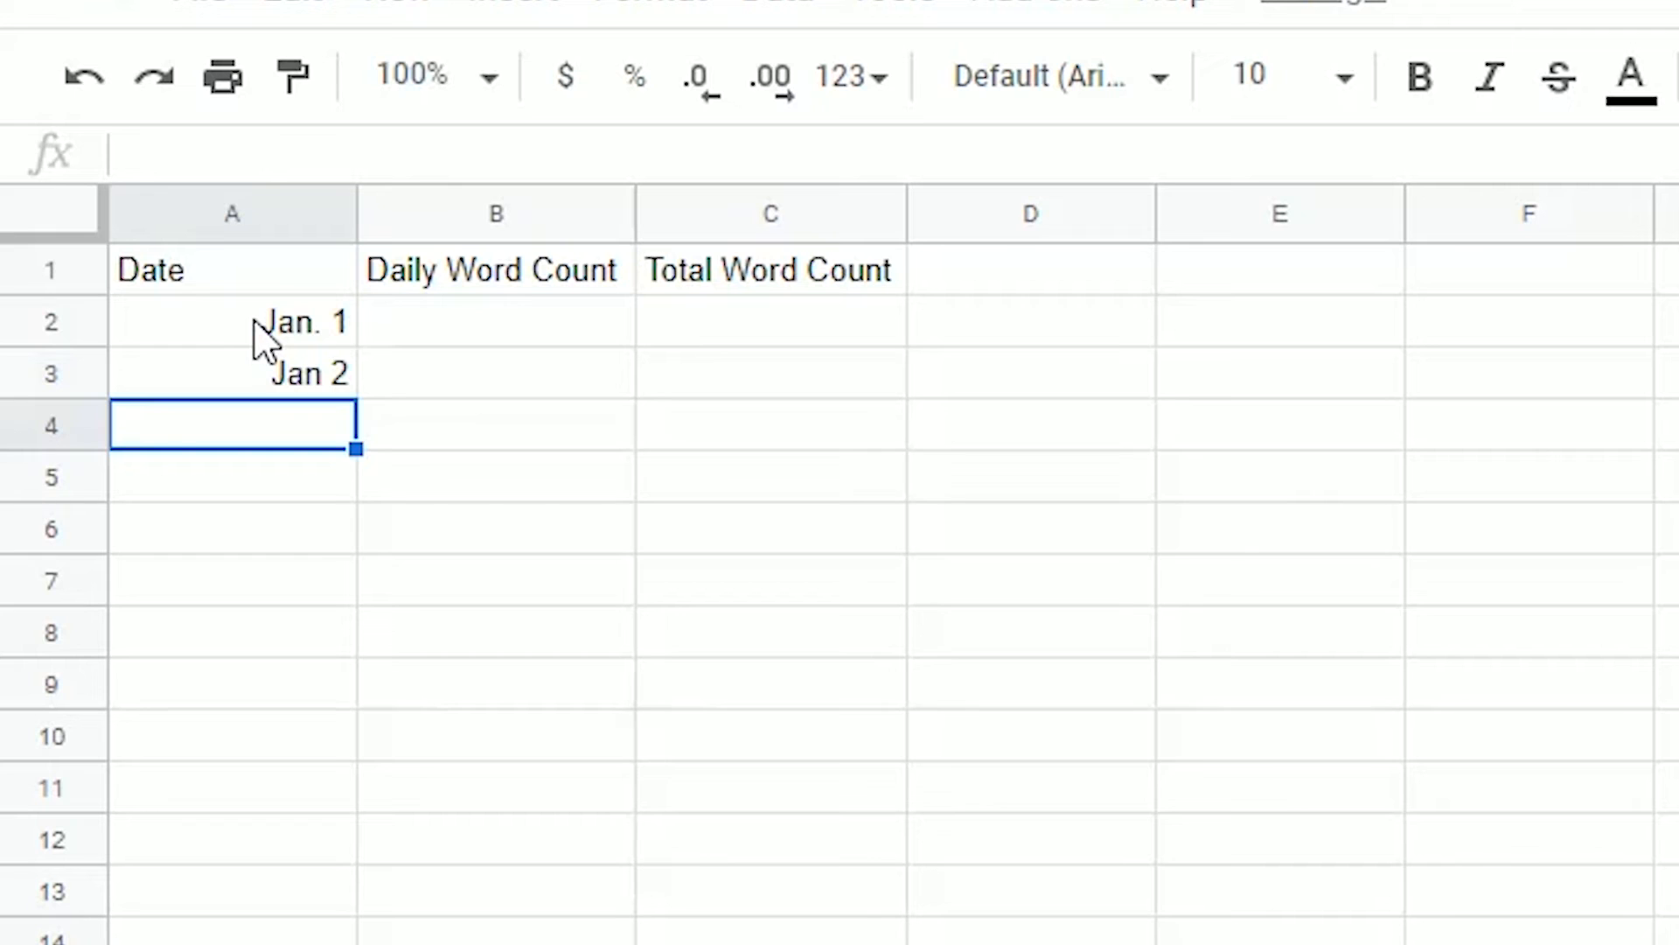
pyautogui.write('Jan 3')
pyautogui.press('Return')
pyautogui.write('Jan 4')
pyautogui.press('Return')
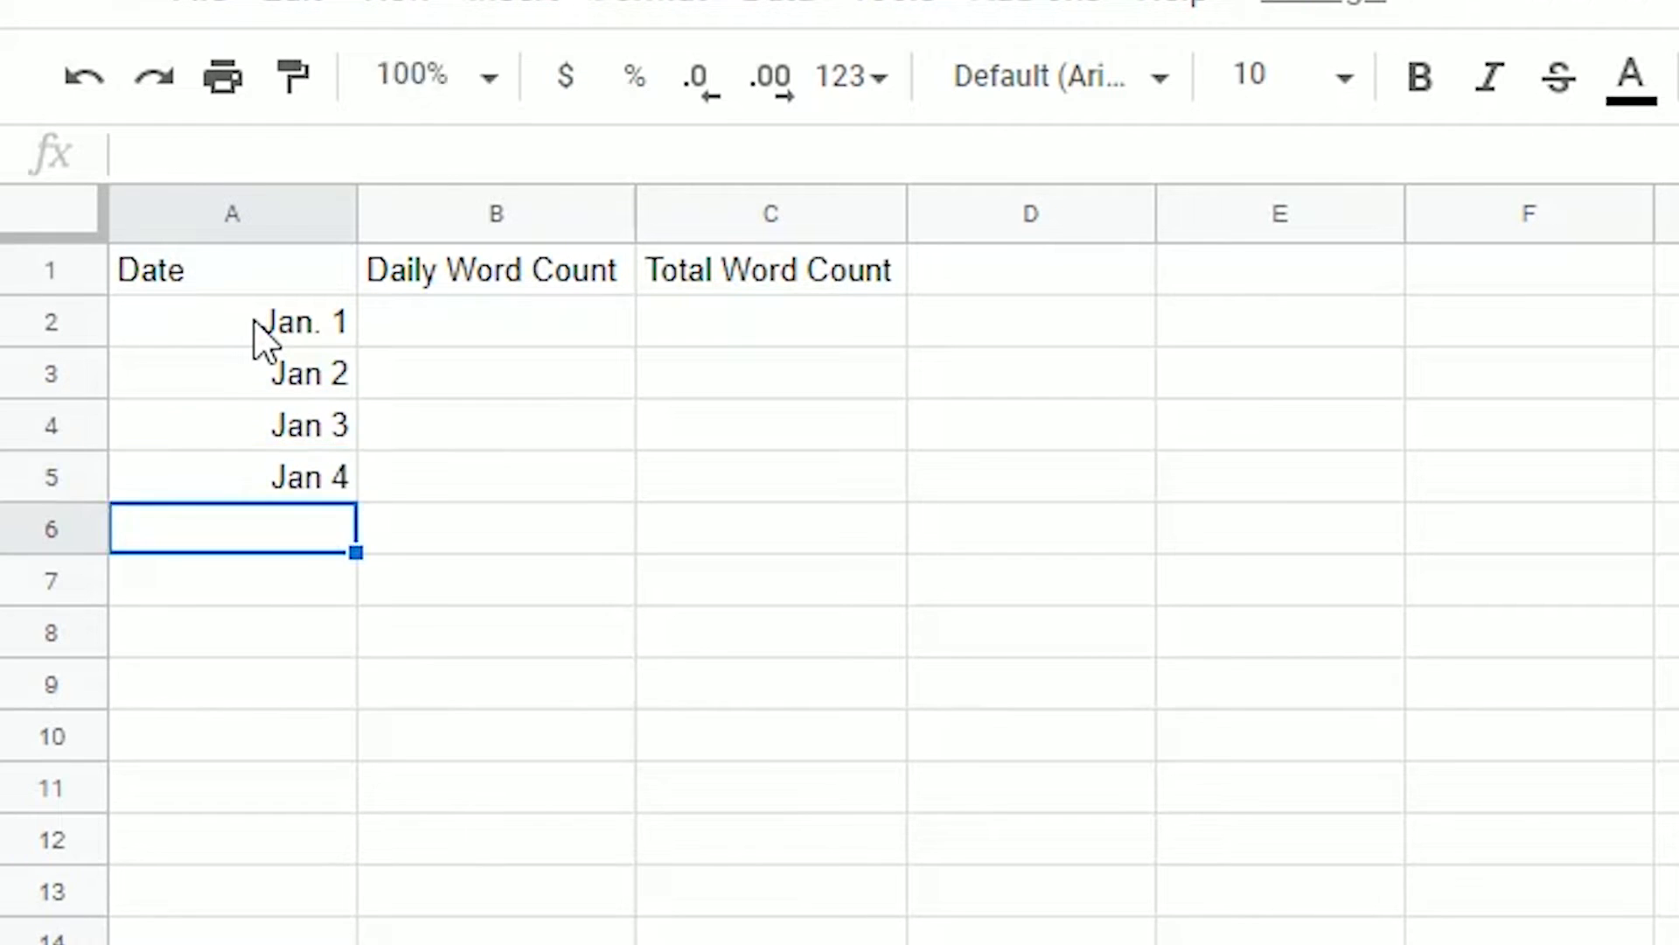
pyautogui.write('Jan 5')
pyautogui.press('Return')
pyautogui.write('Jan 6')
pyautogui.press('Return')
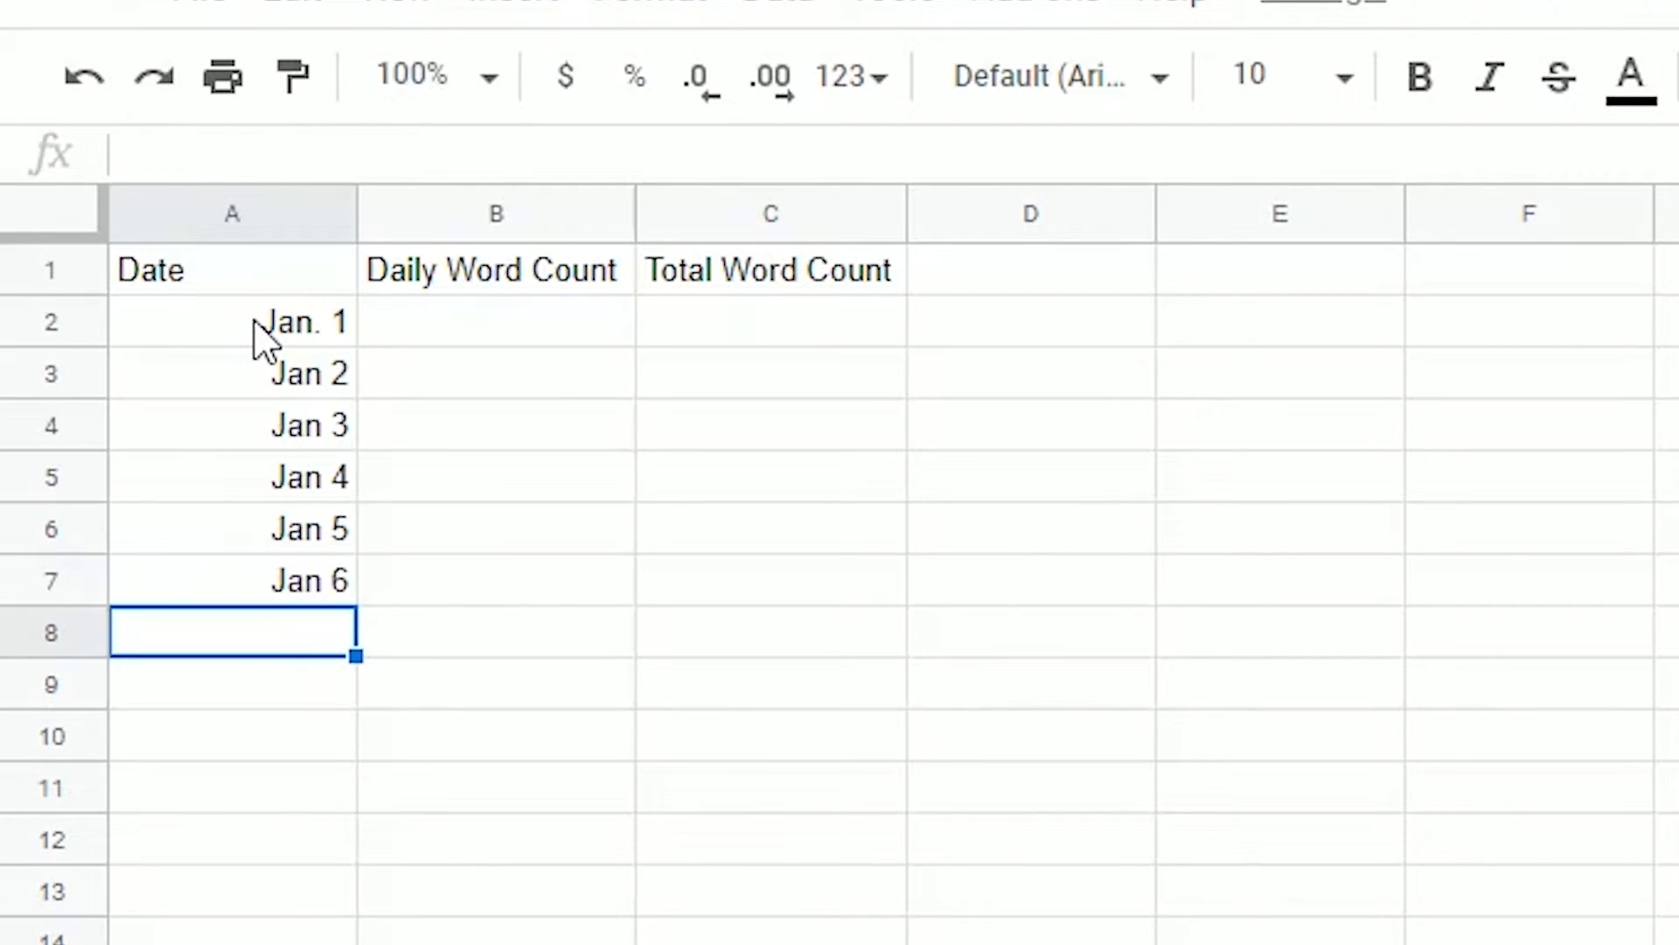
pyautogui.write('Jan 7')
pyautogui.press('Return')
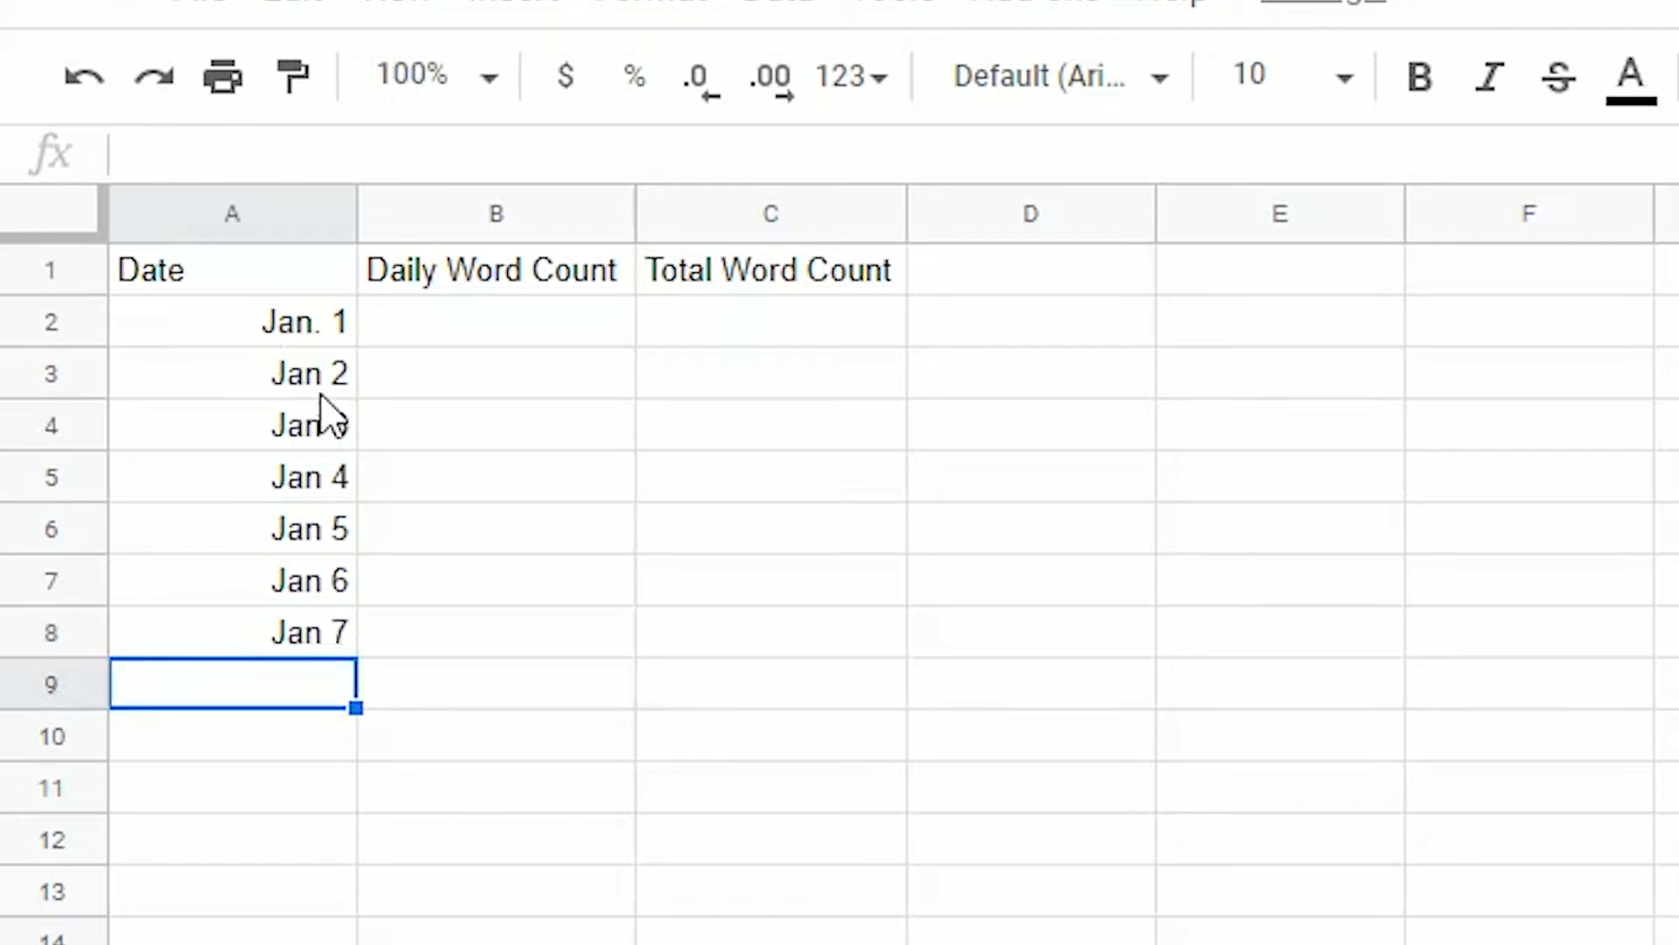
# Enter the daily word counts 2000, 800, 650, 2500, 1000, 1258 and 3000 in B2:B8
pyautogui.click(502, 330)
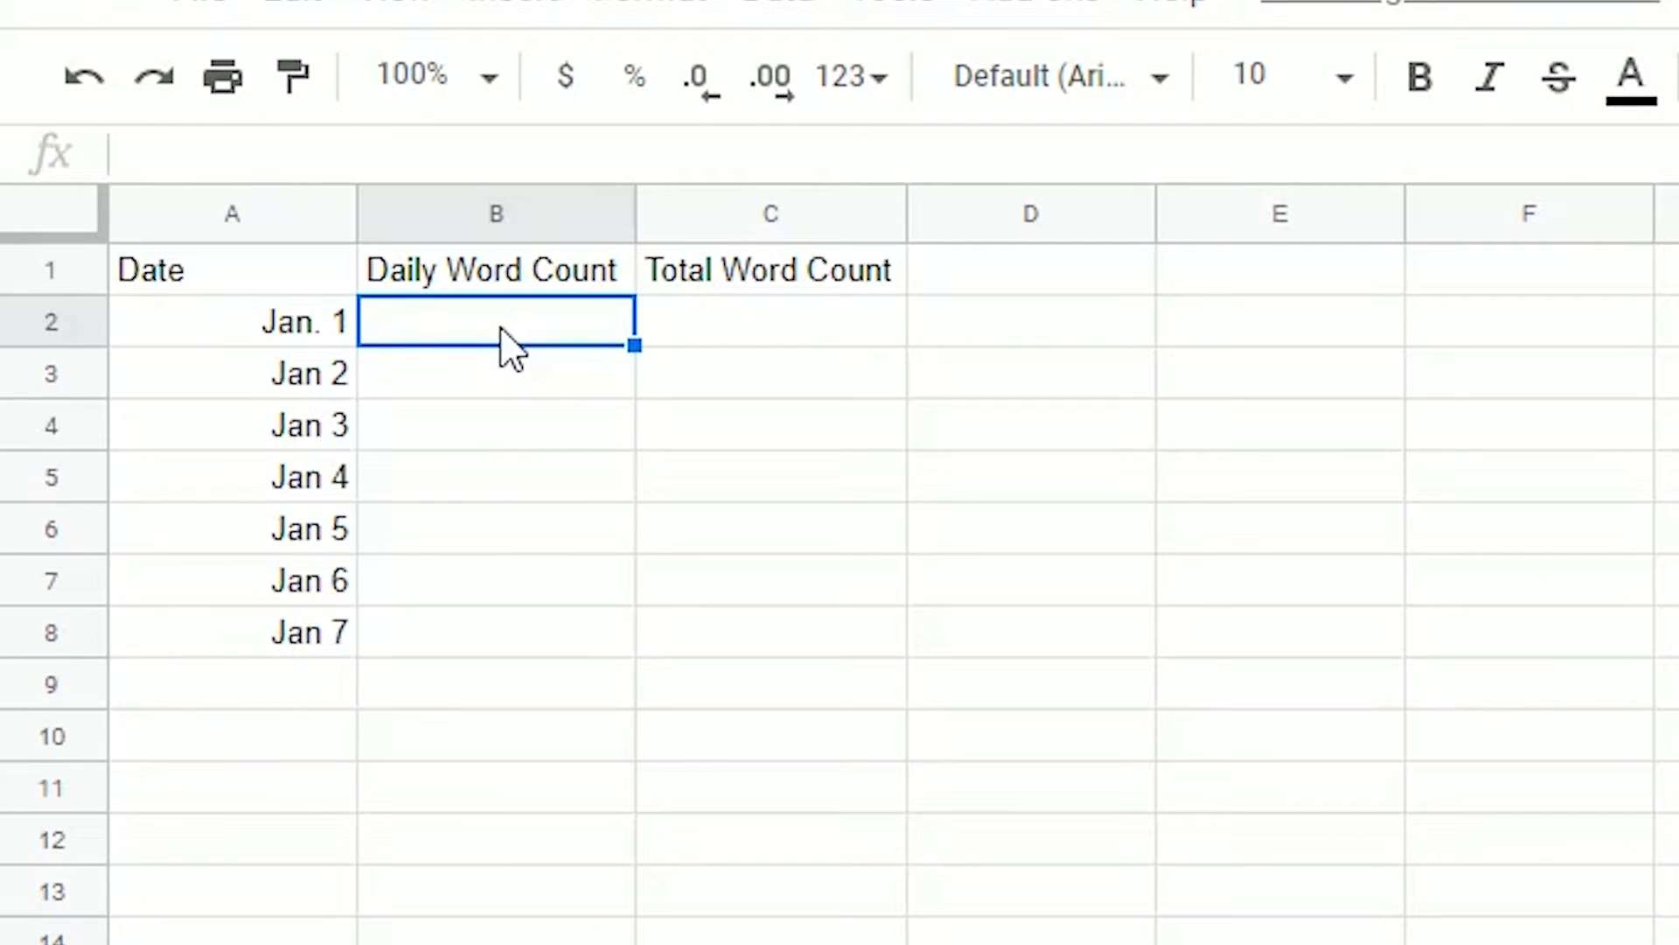
pyautogui.write('2000')
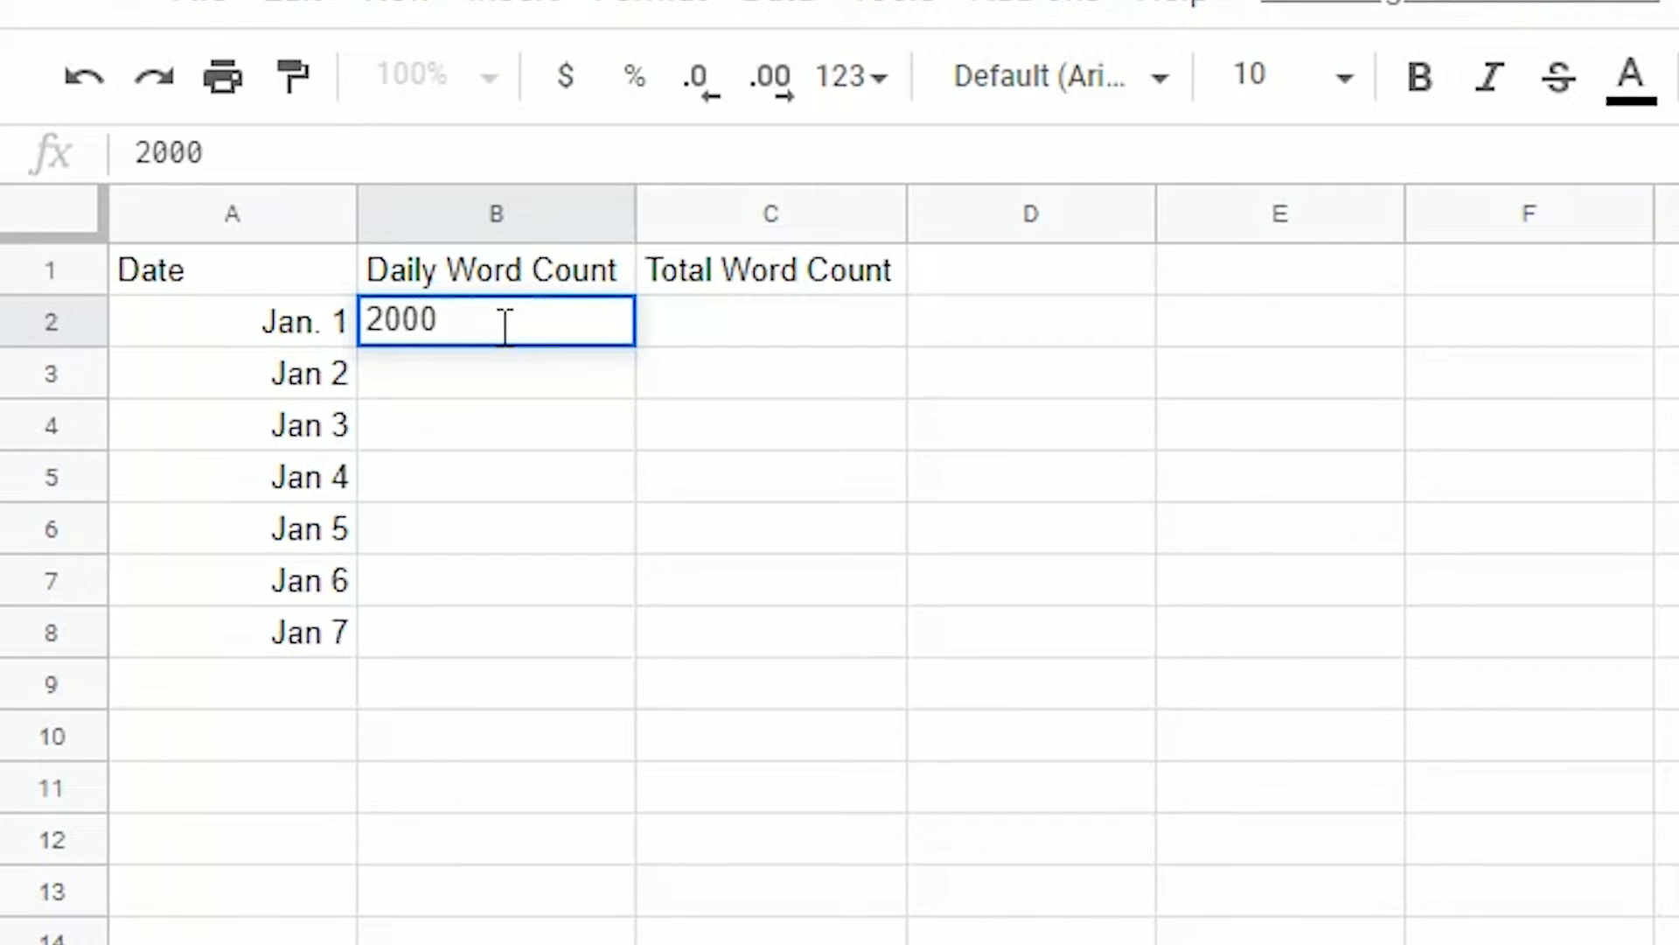
pyautogui.press('Return')
pyautogui.write('800')
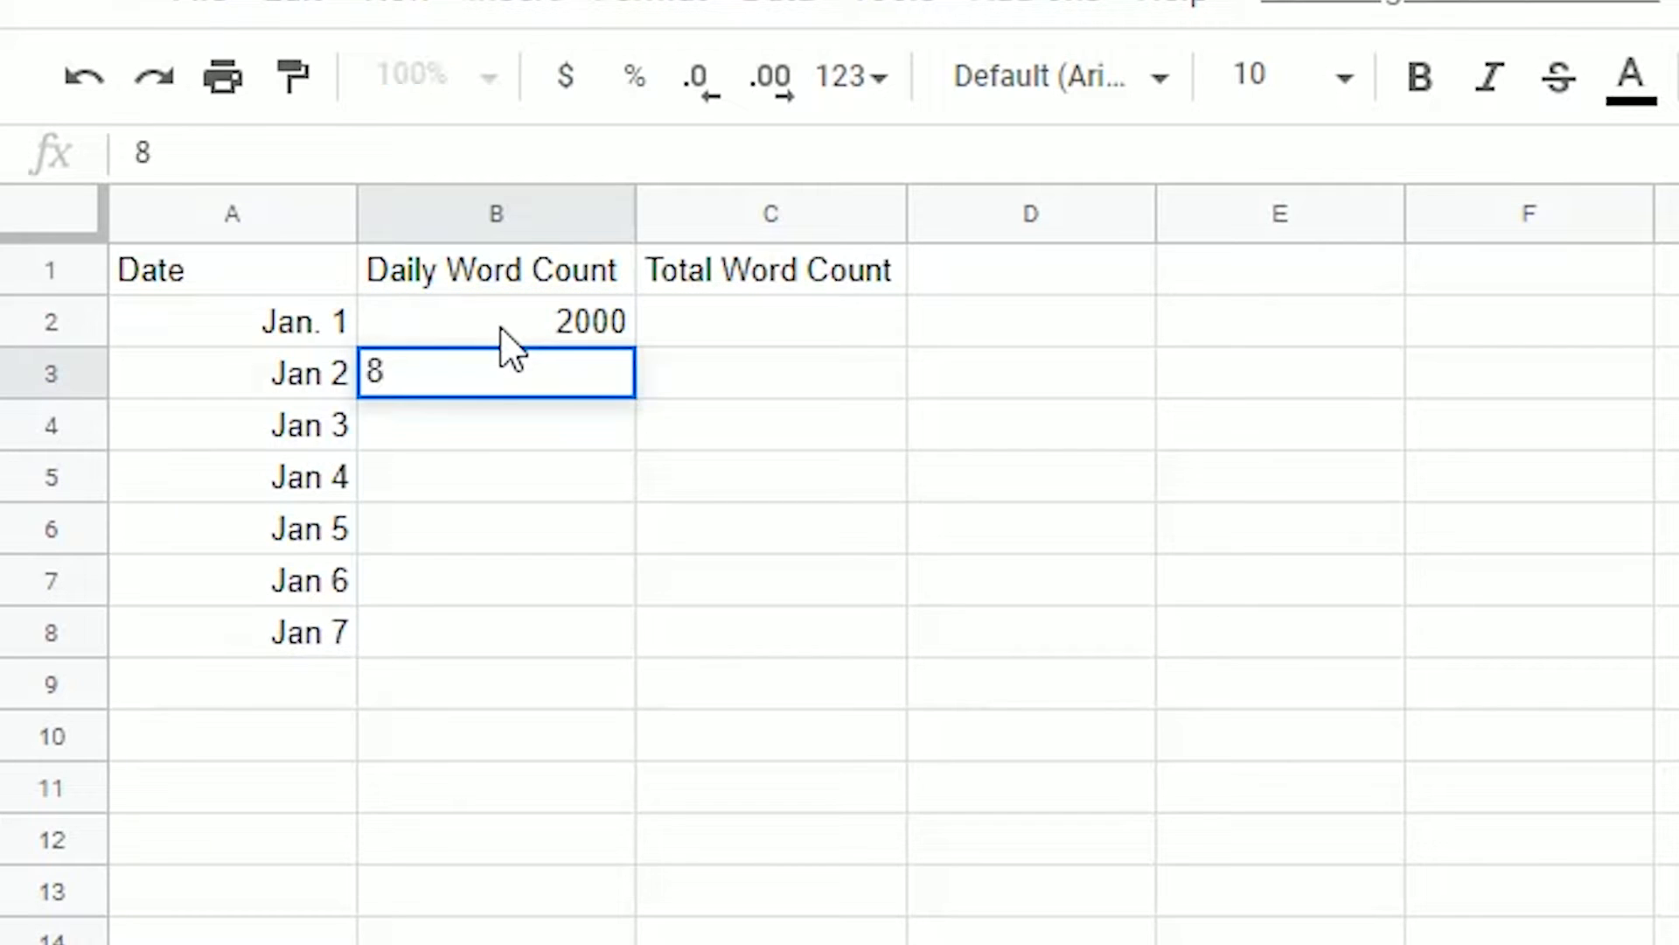
pyautogui.press('Return')
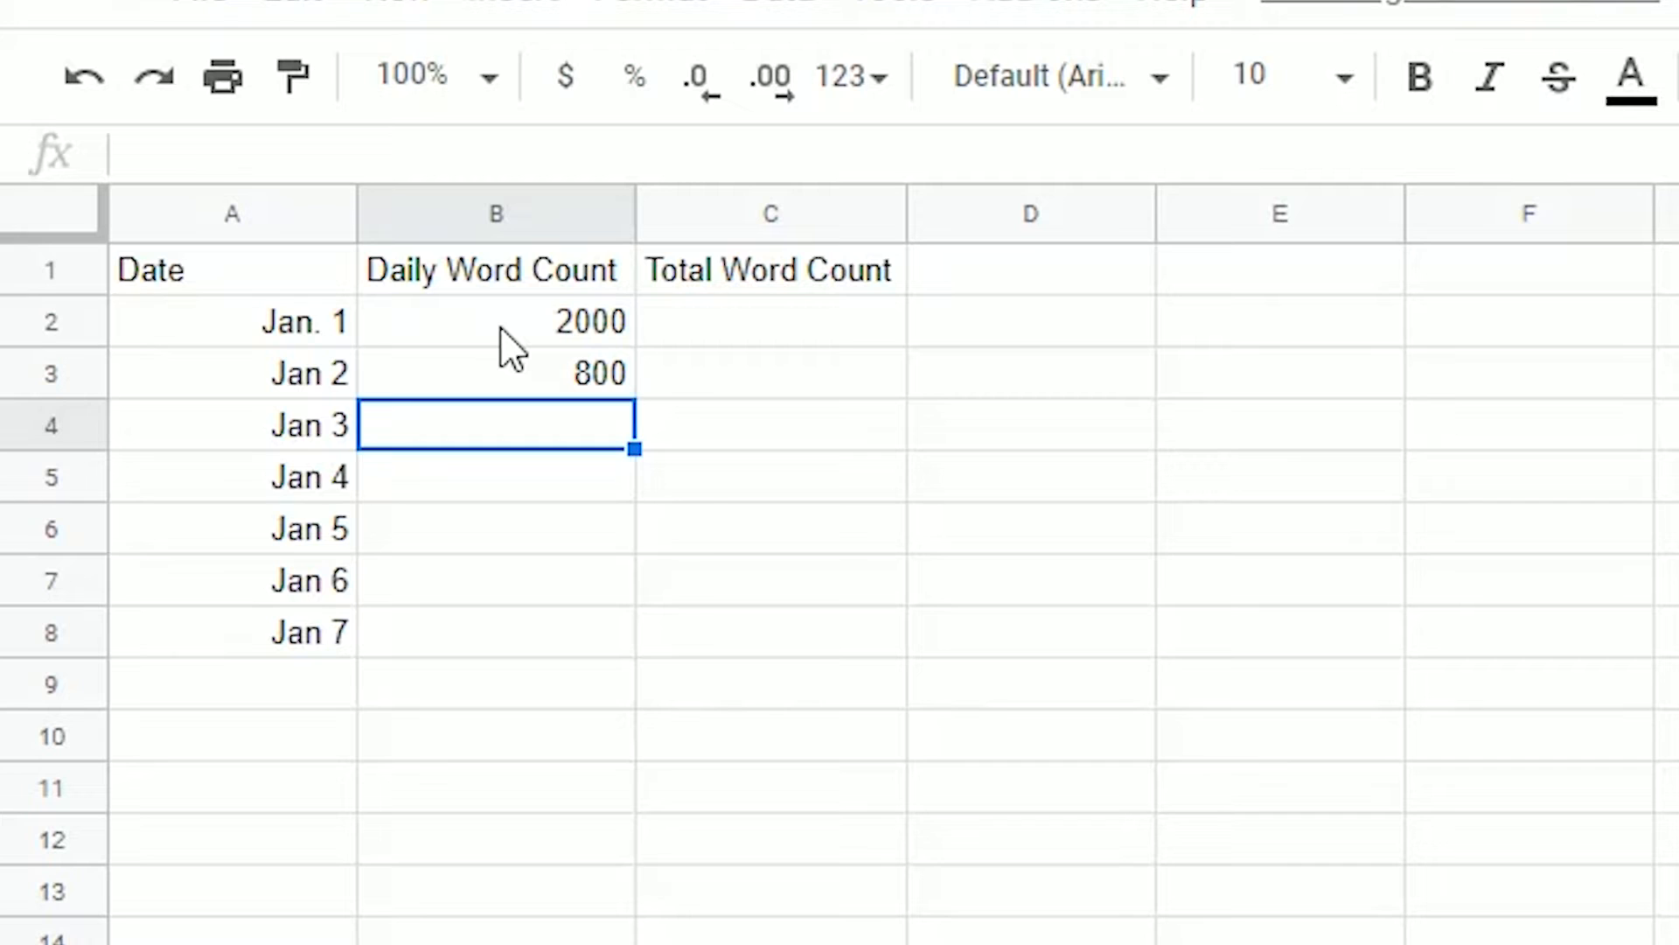
pyautogui.write('650')
pyautogui.press('Return')
pyautogui.write('2500')
pyautogui.press('Return')
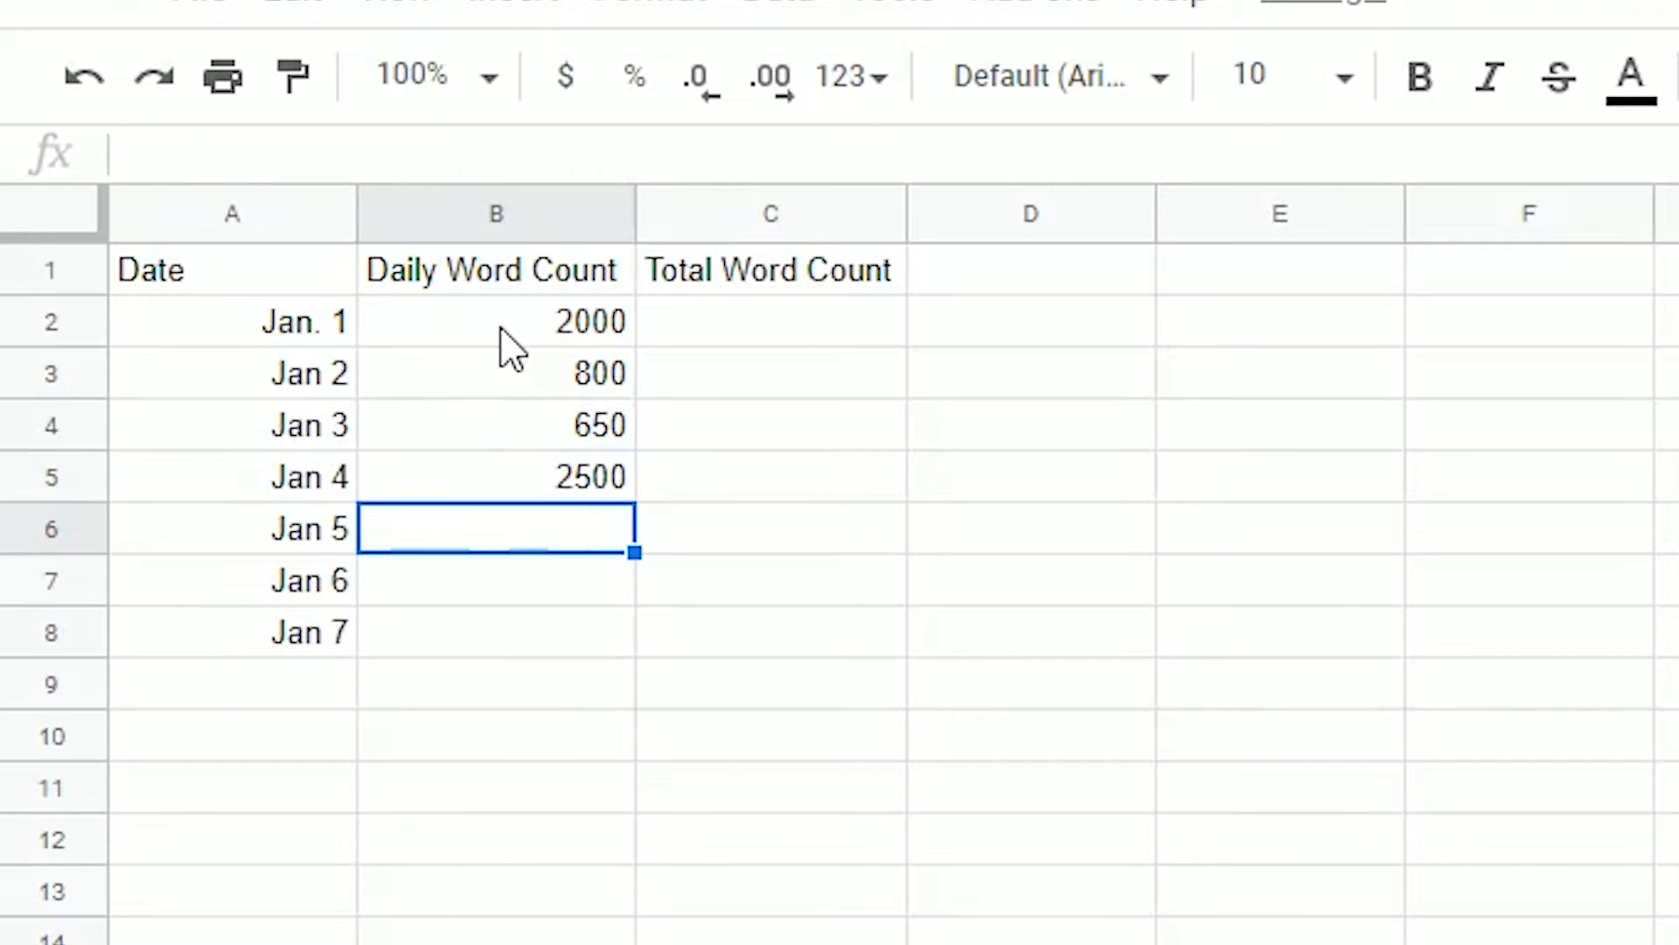
pyautogui.write('1000')
pyautogui.press('Return')
pyautogui.write('125')
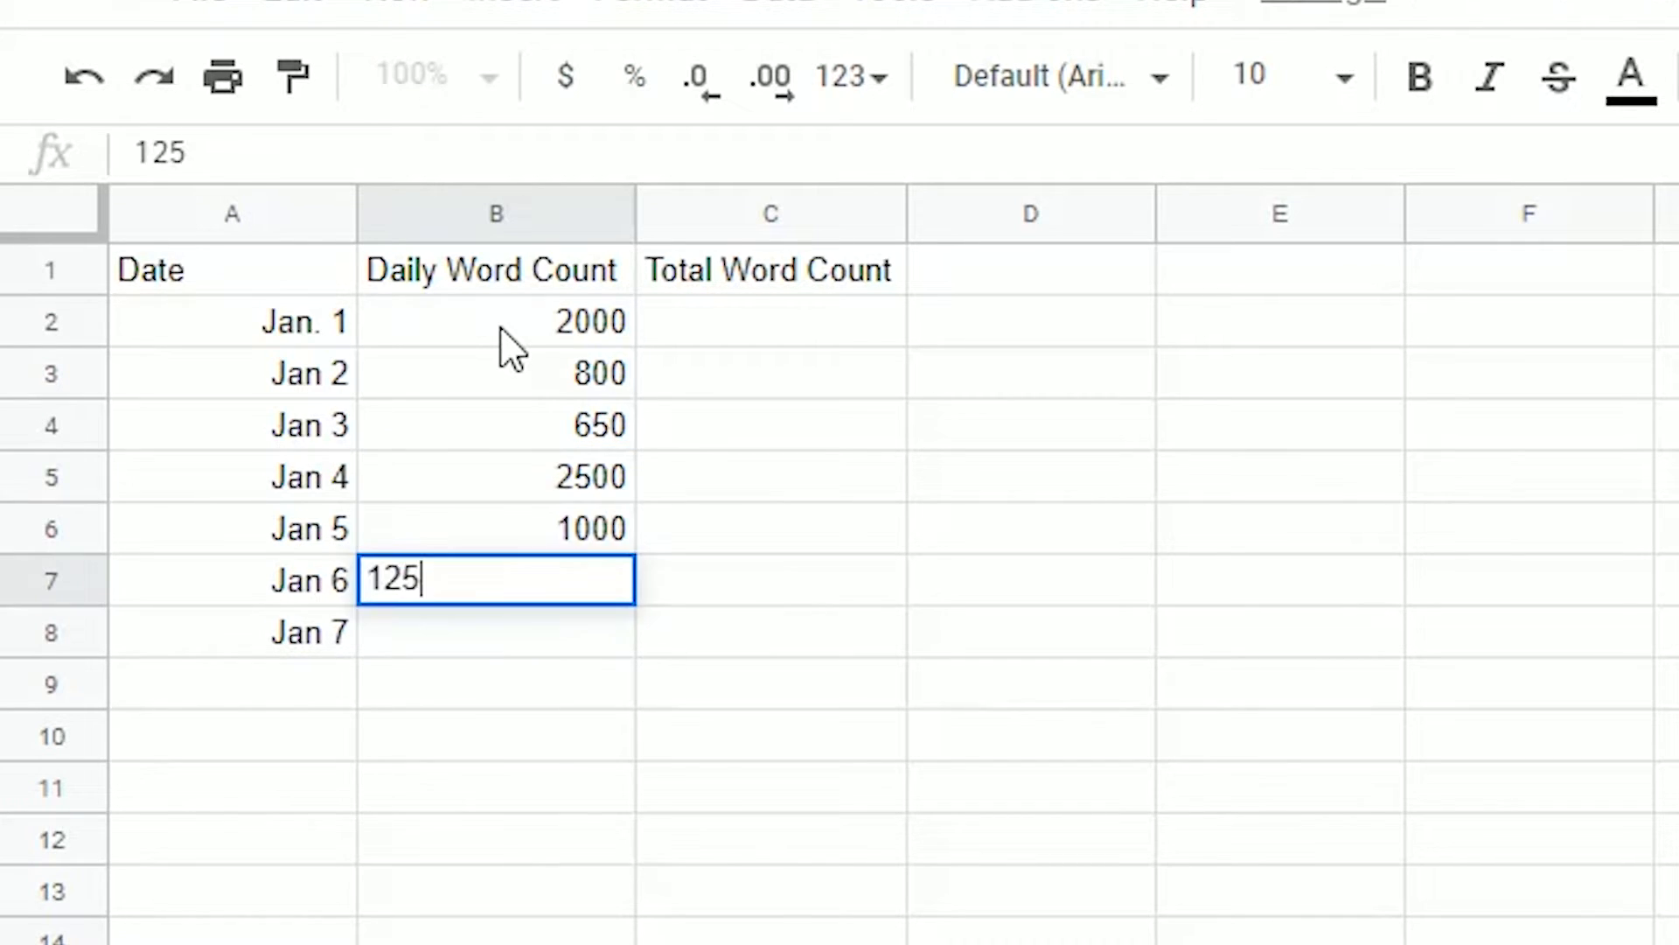
pyautogui.write('87')
pyautogui.press('BackSpace')
pyautogui.press('Return')
pyautogui.write('300')
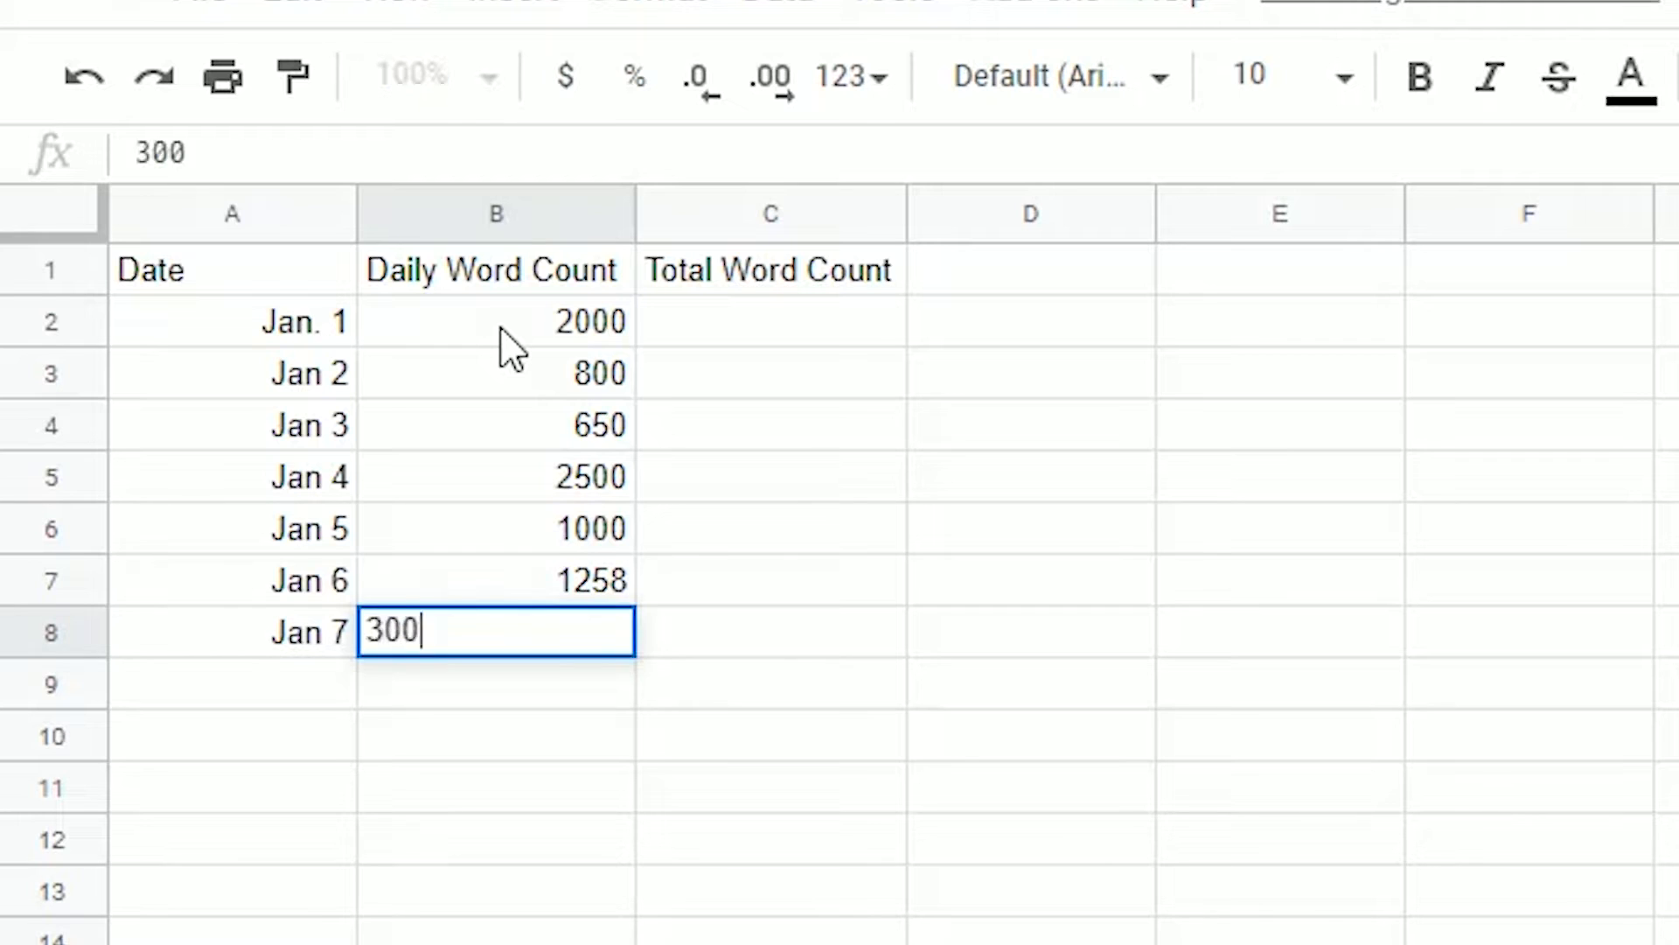
pyautogui.write('0')
pyautogui.press('Return')
# Enter 2000 as the starting Total Word Count for Jan. 1 in cell C2
pyautogui.press('Right')
pyautogui.press('Up')
pyautogui.press('Up')
pyautogui.press('Up')
pyautogui.press('Up')
pyautogui.press('Up')
pyautogui.press('Up')
pyautogui.press('Up')
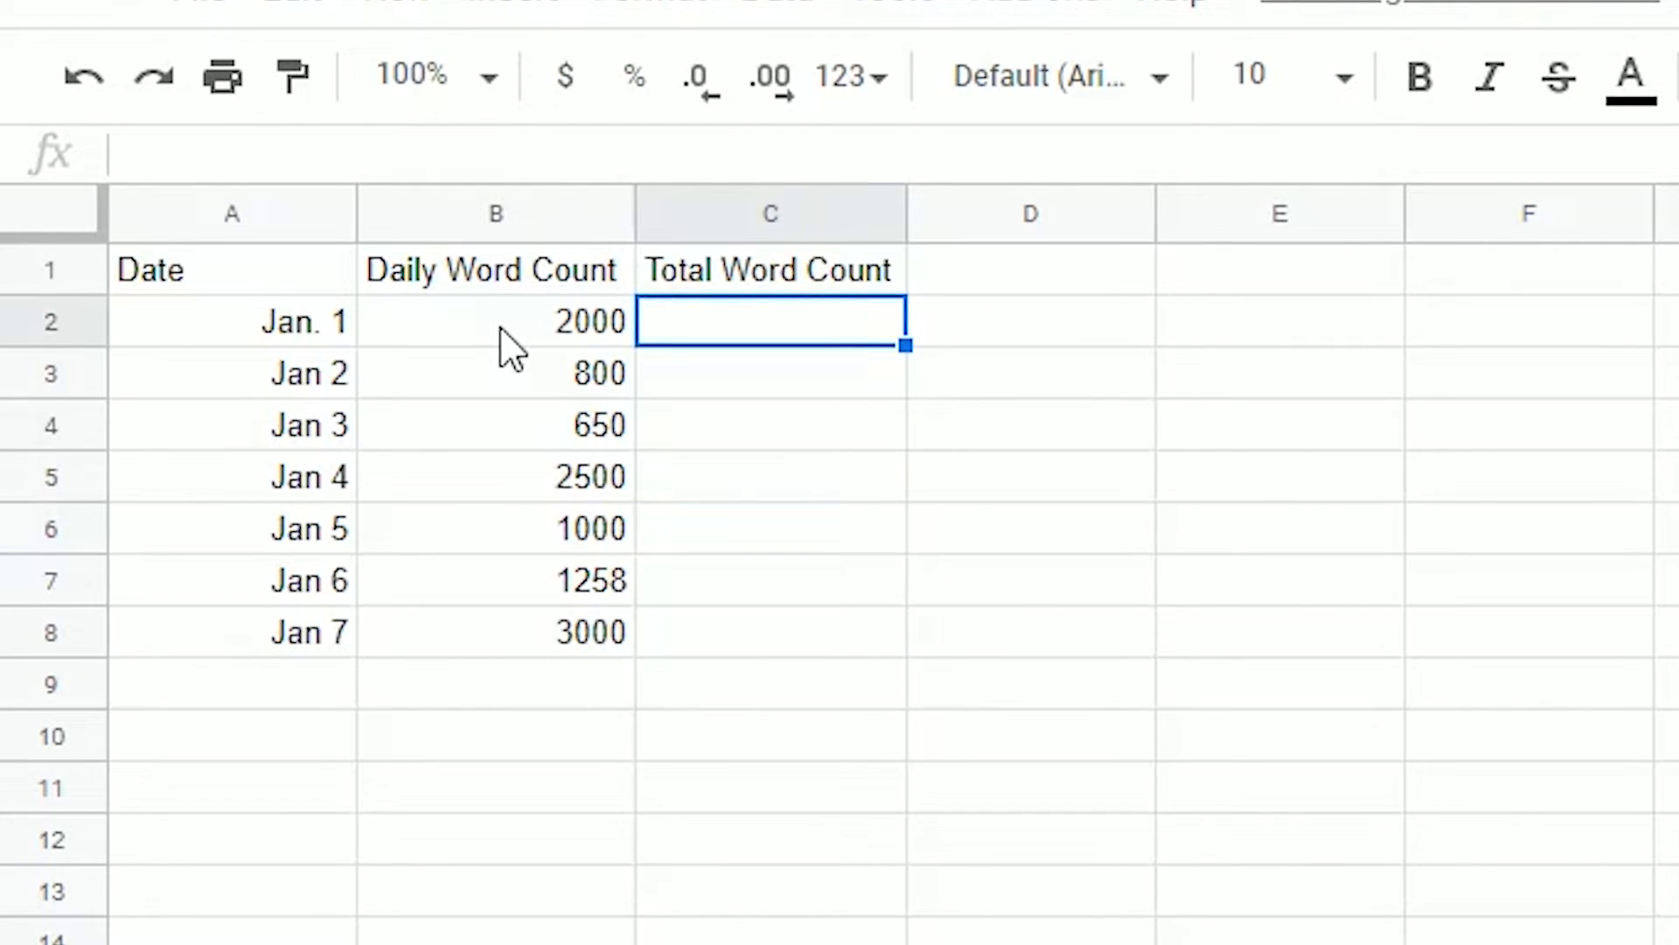
pyautogui.press('Left')
pyautogui.press('Right')
pyautogui.write('2000')
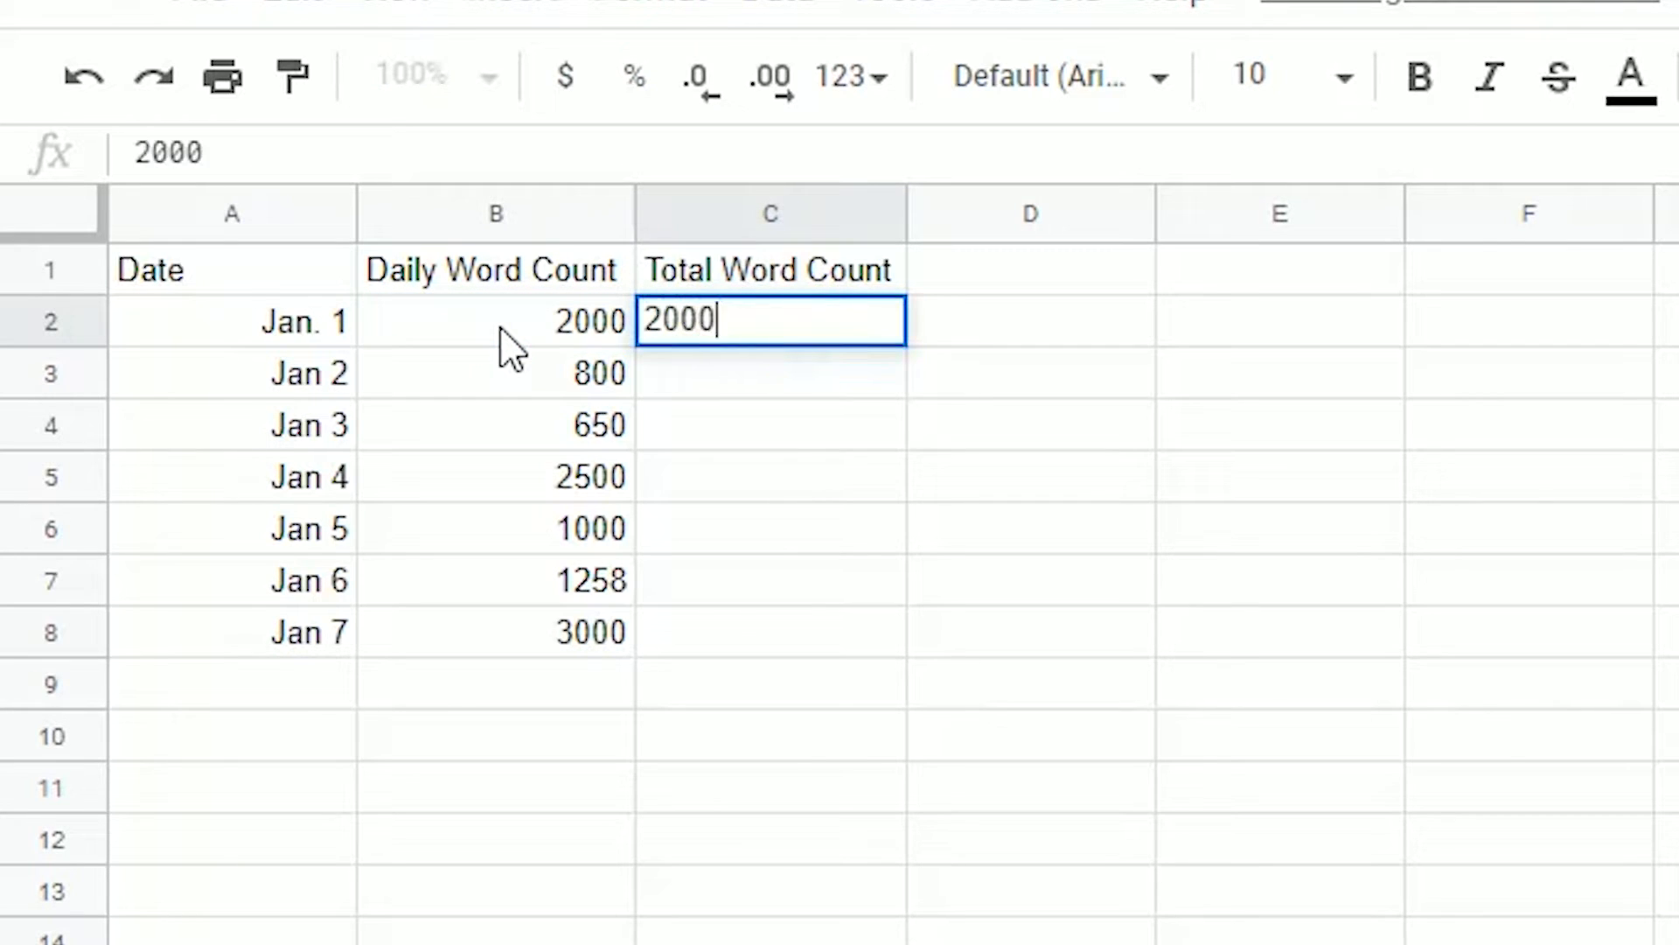
pyautogui.press('Return')
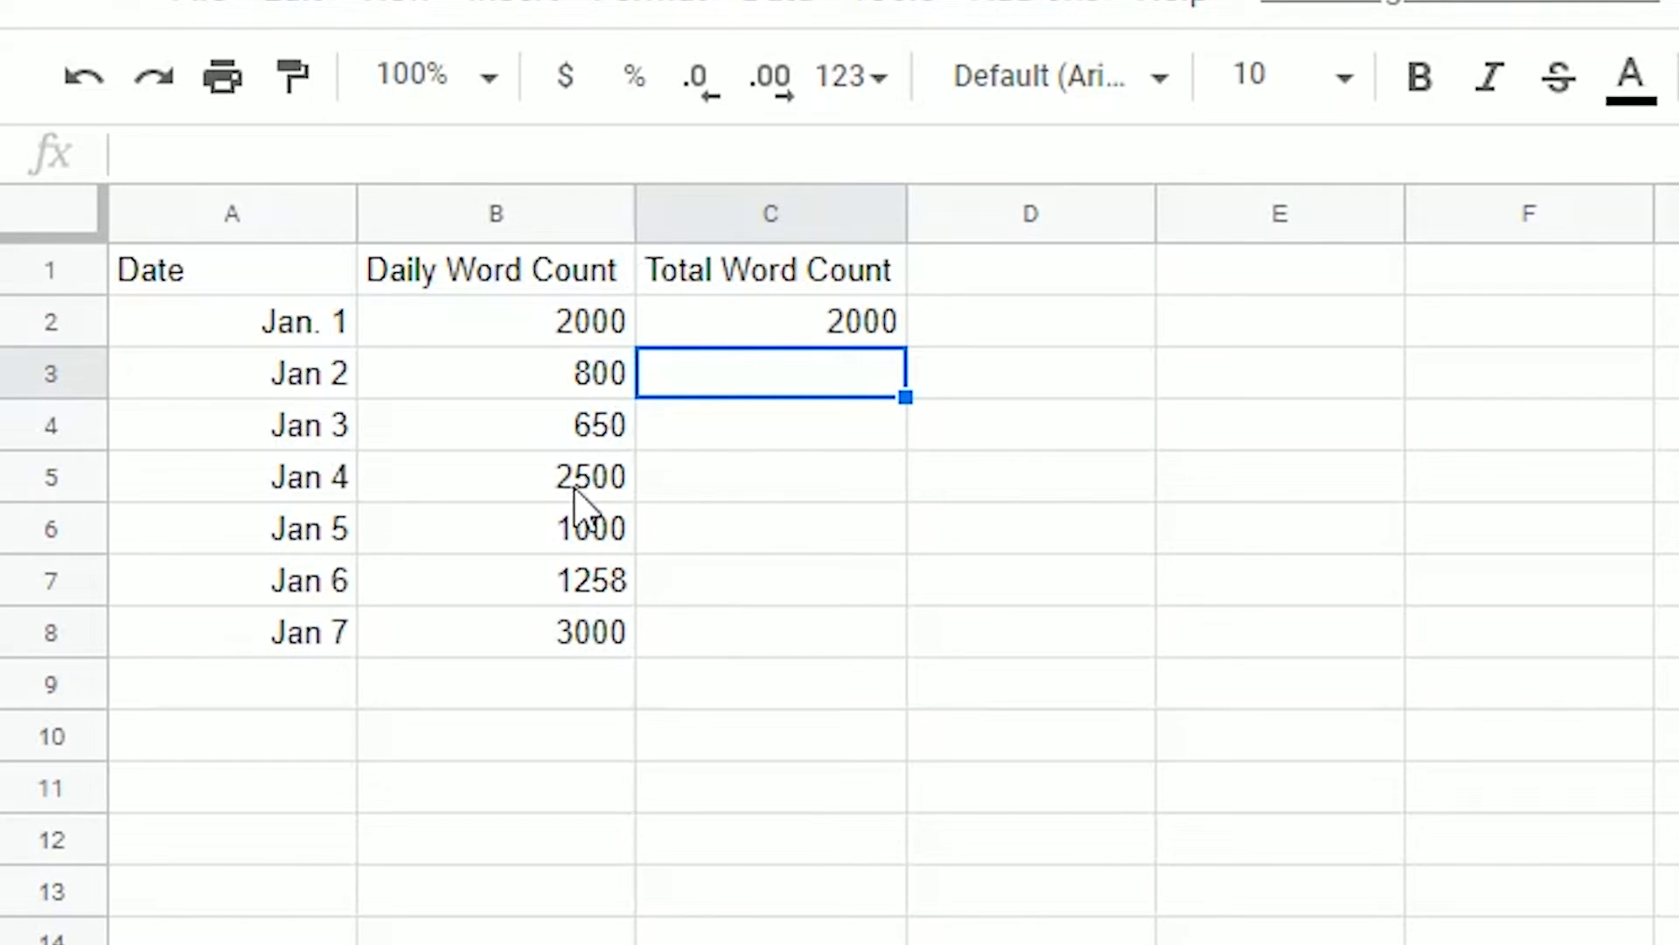
# Enter the running-total formula =C2 + B3 in cell C3 and fill it down through C8
pyautogui.click(426, 157)
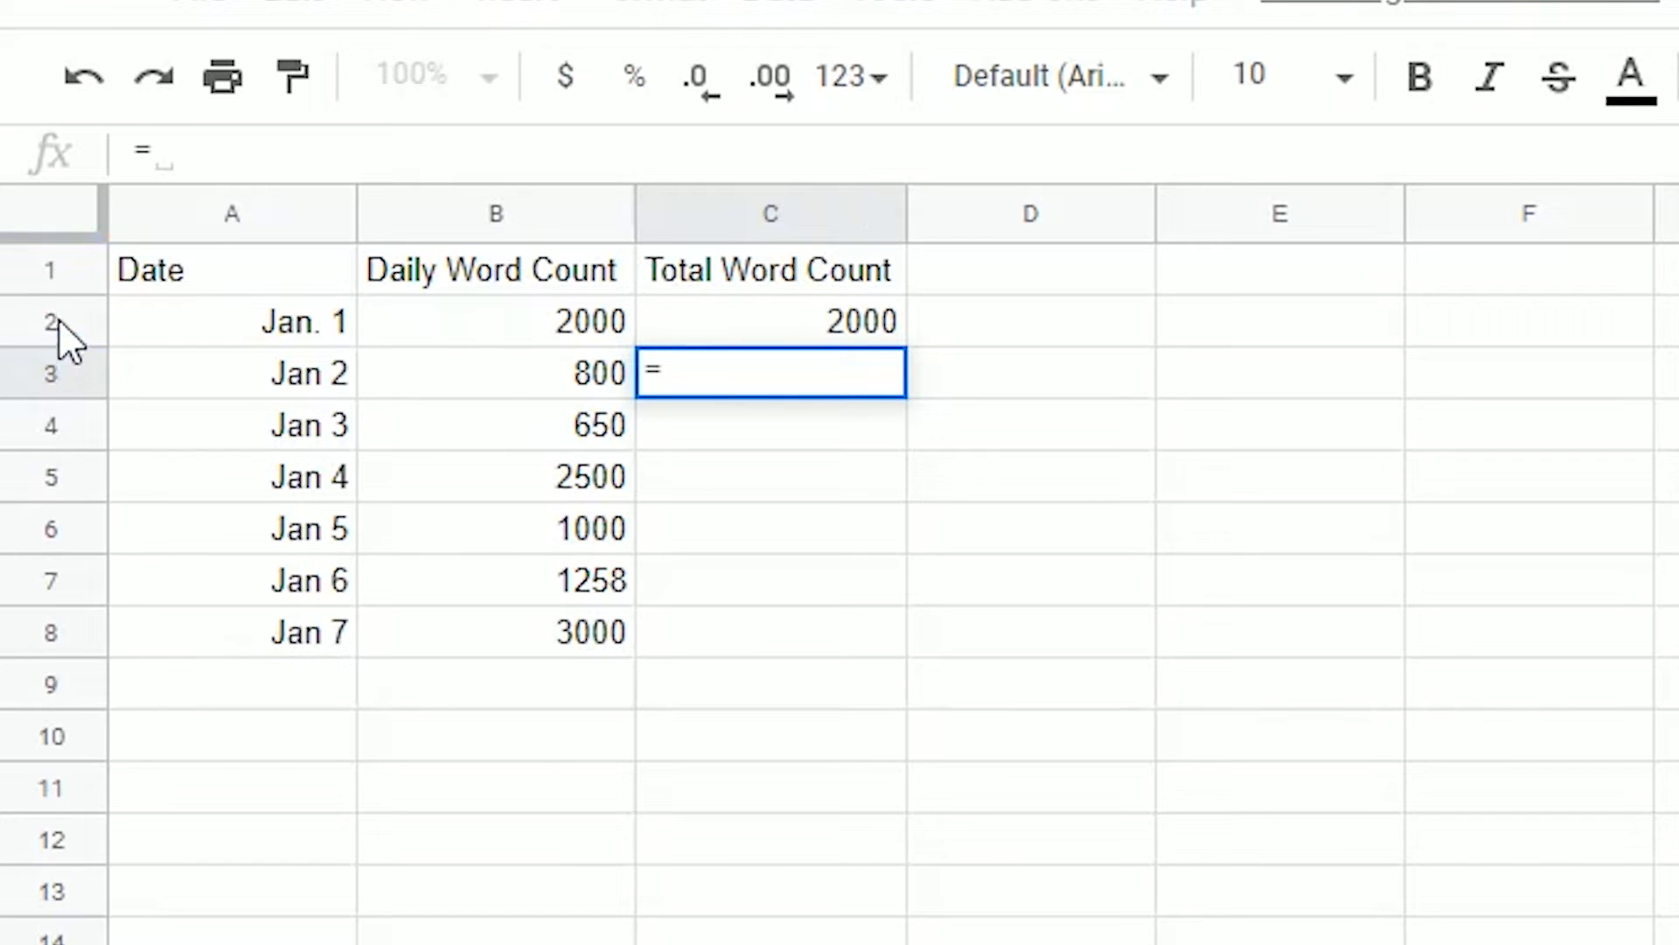
pyautogui.write('C2')
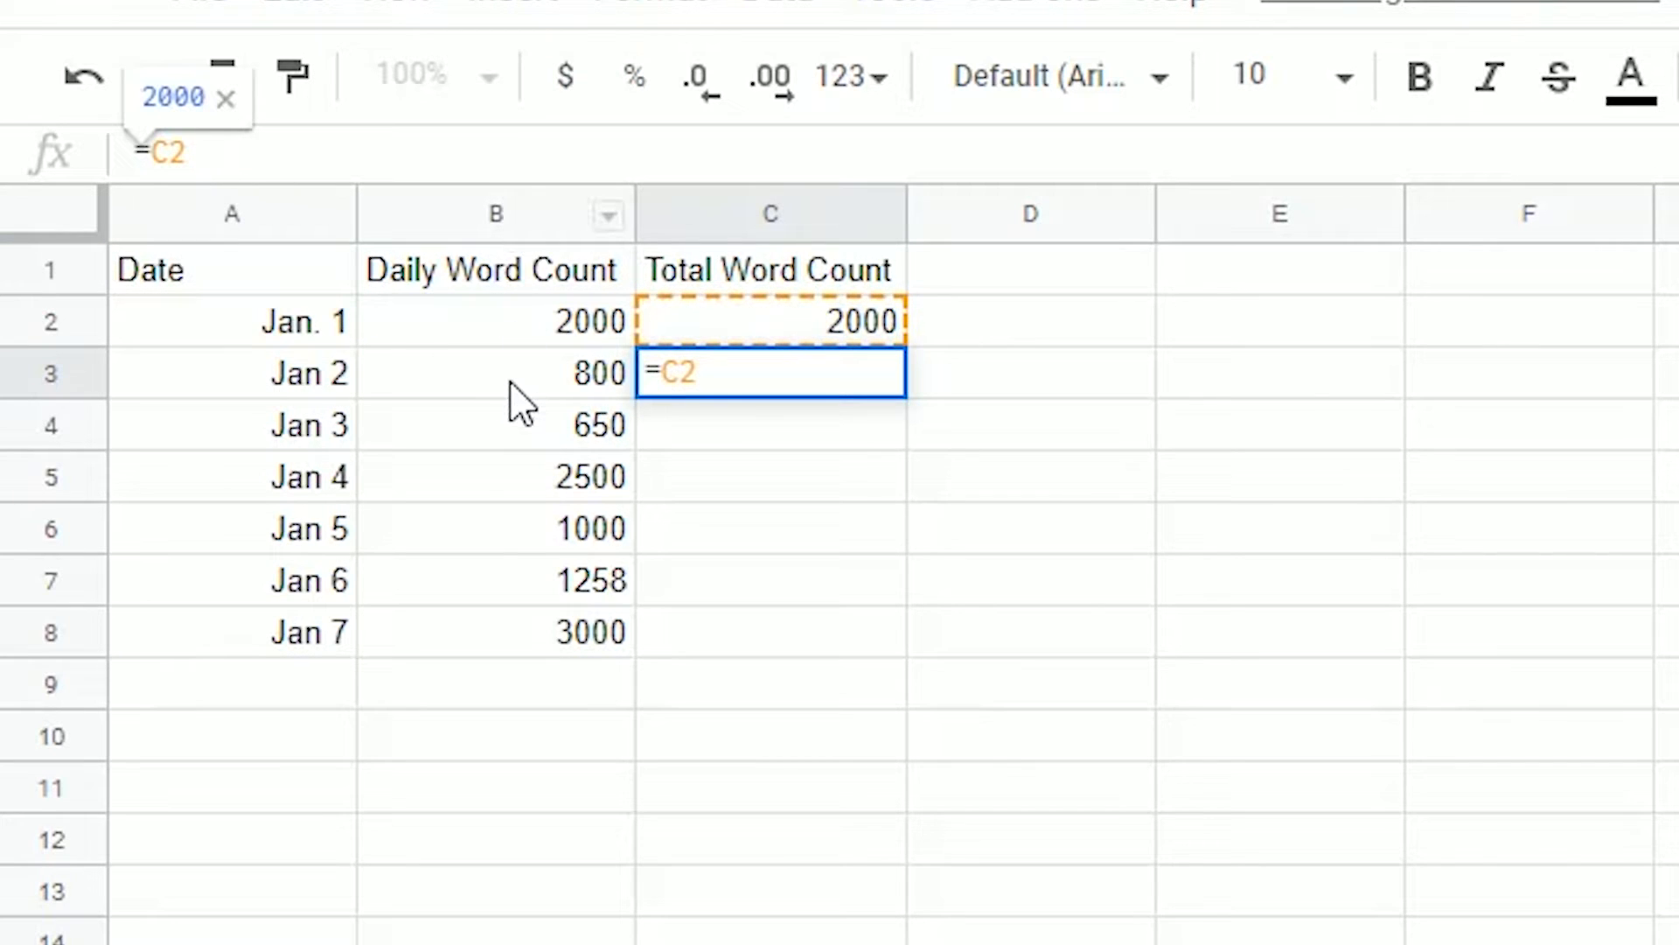
pyautogui.write('+ ')
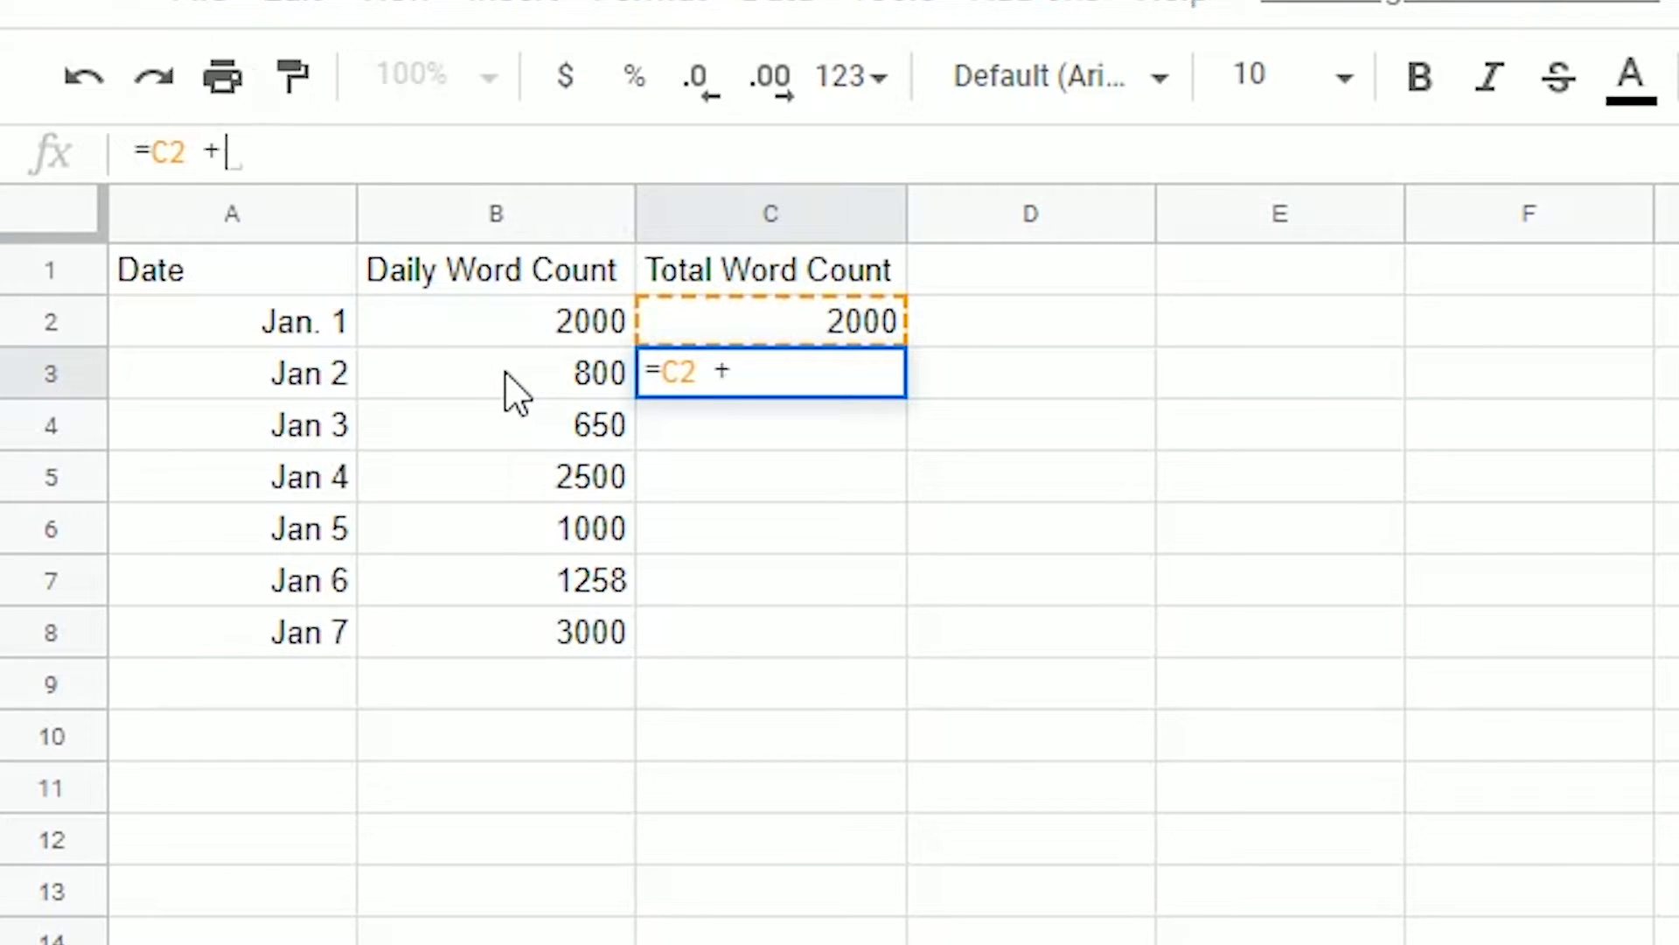
pyautogui.write('B3')
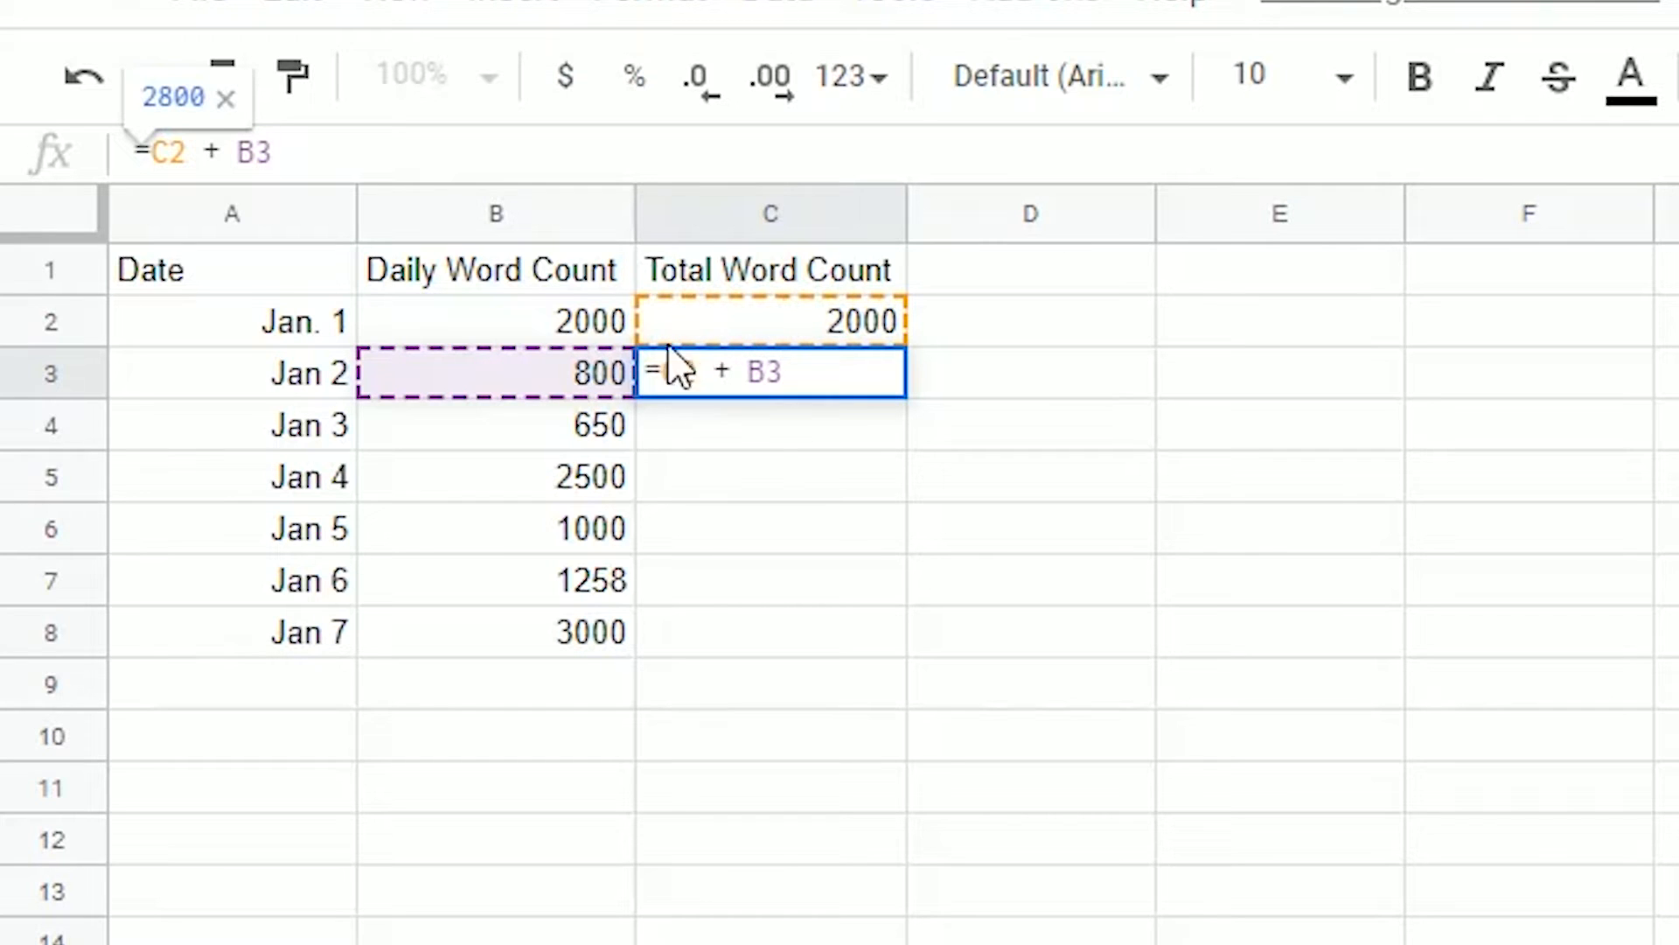
pyautogui.click(845, 369)
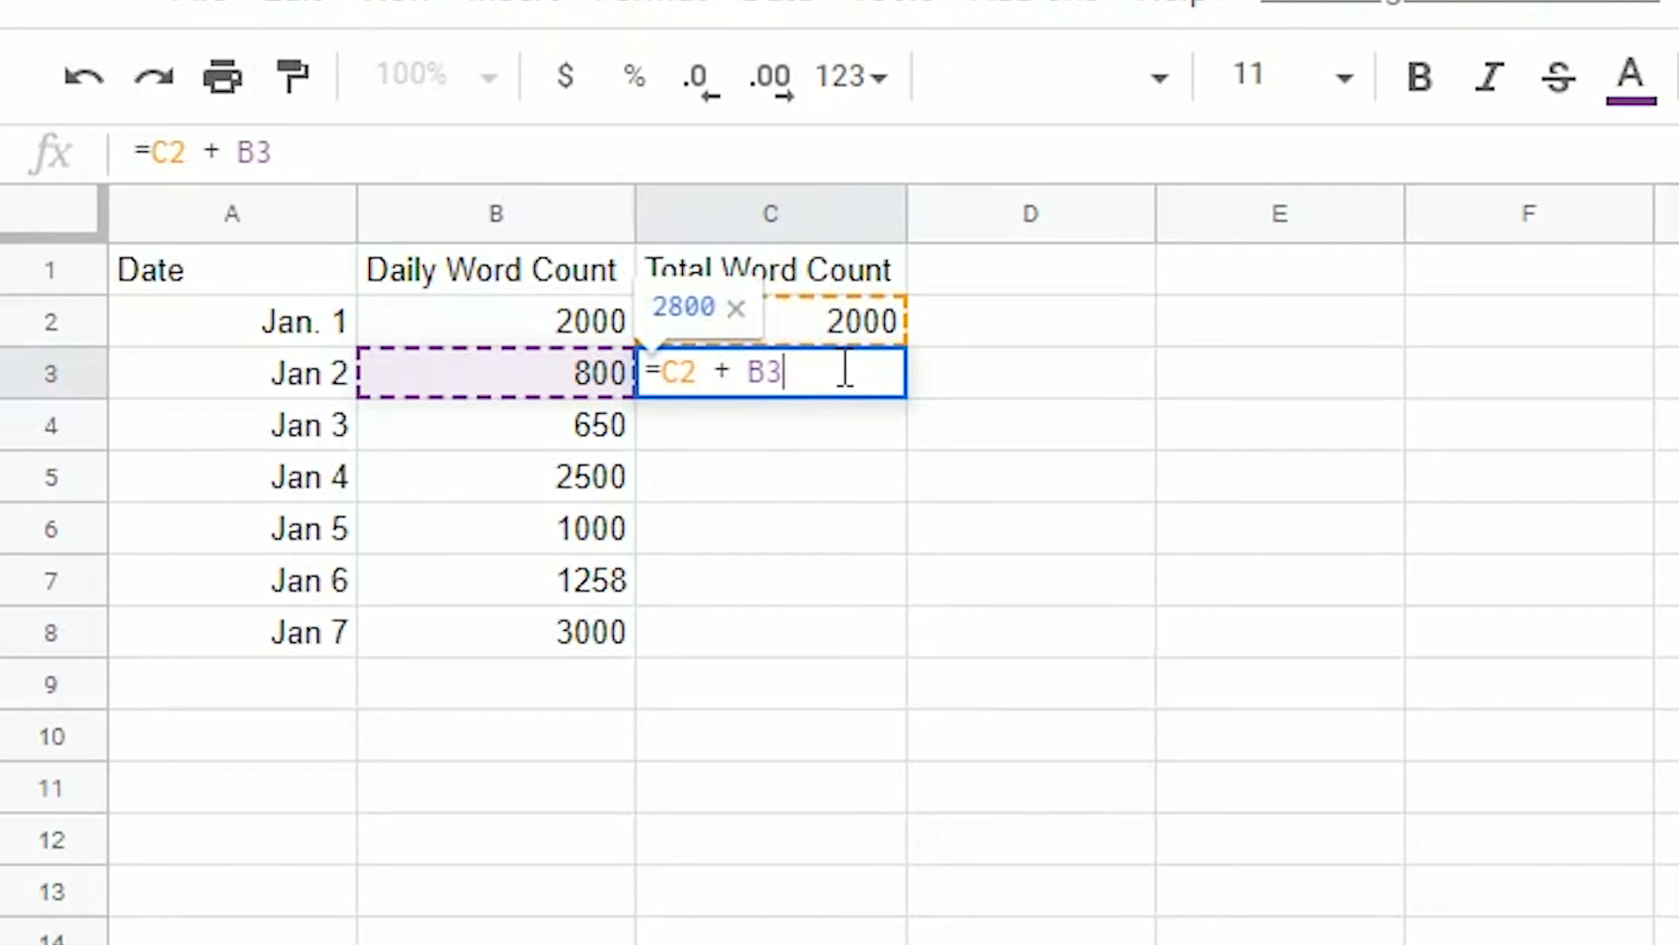
pyautogui.press('Return')
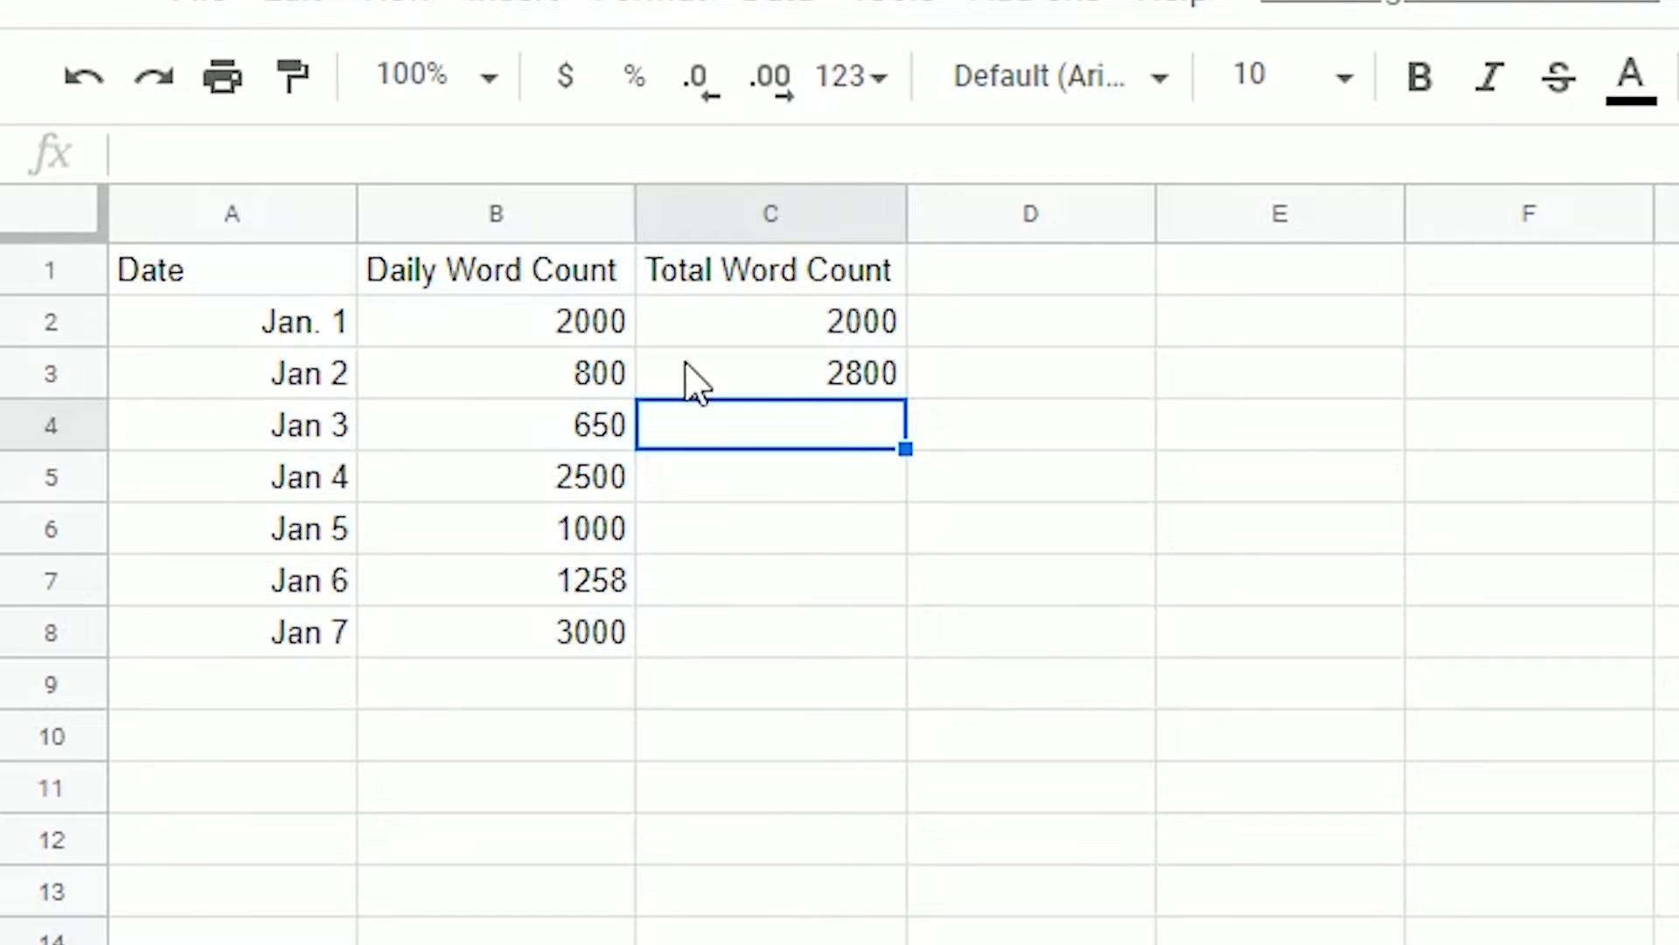
pyautogui.click(861, 374)
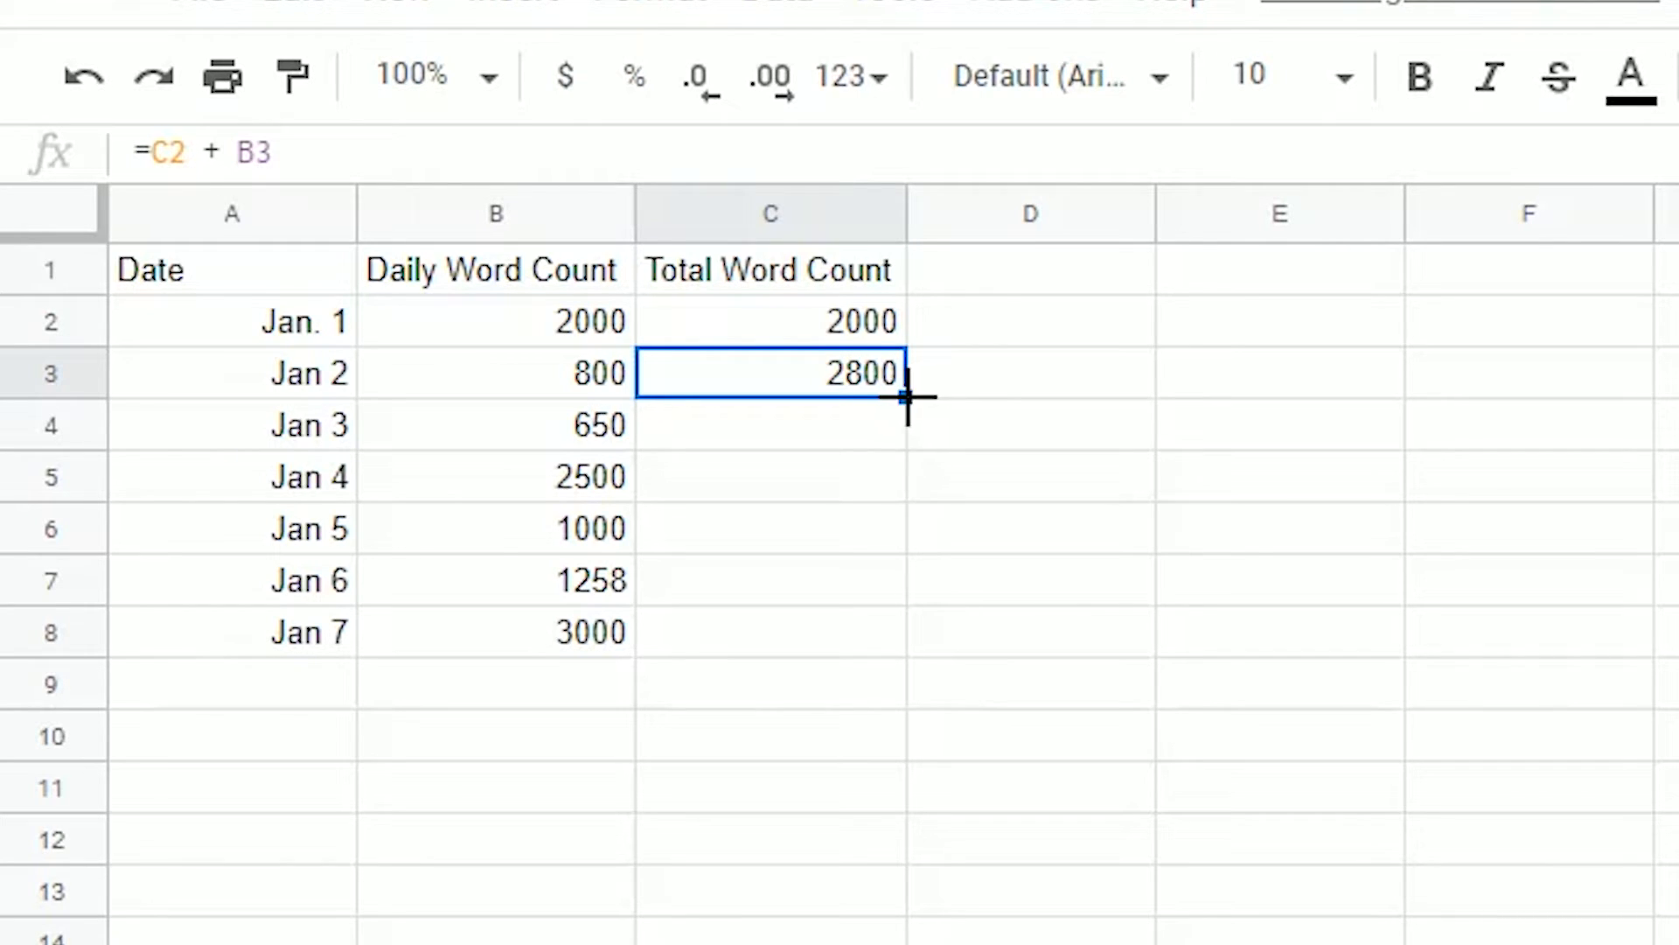
pyautogui.moveTo(906, 397); pyautogui.dragTo(912, 633)
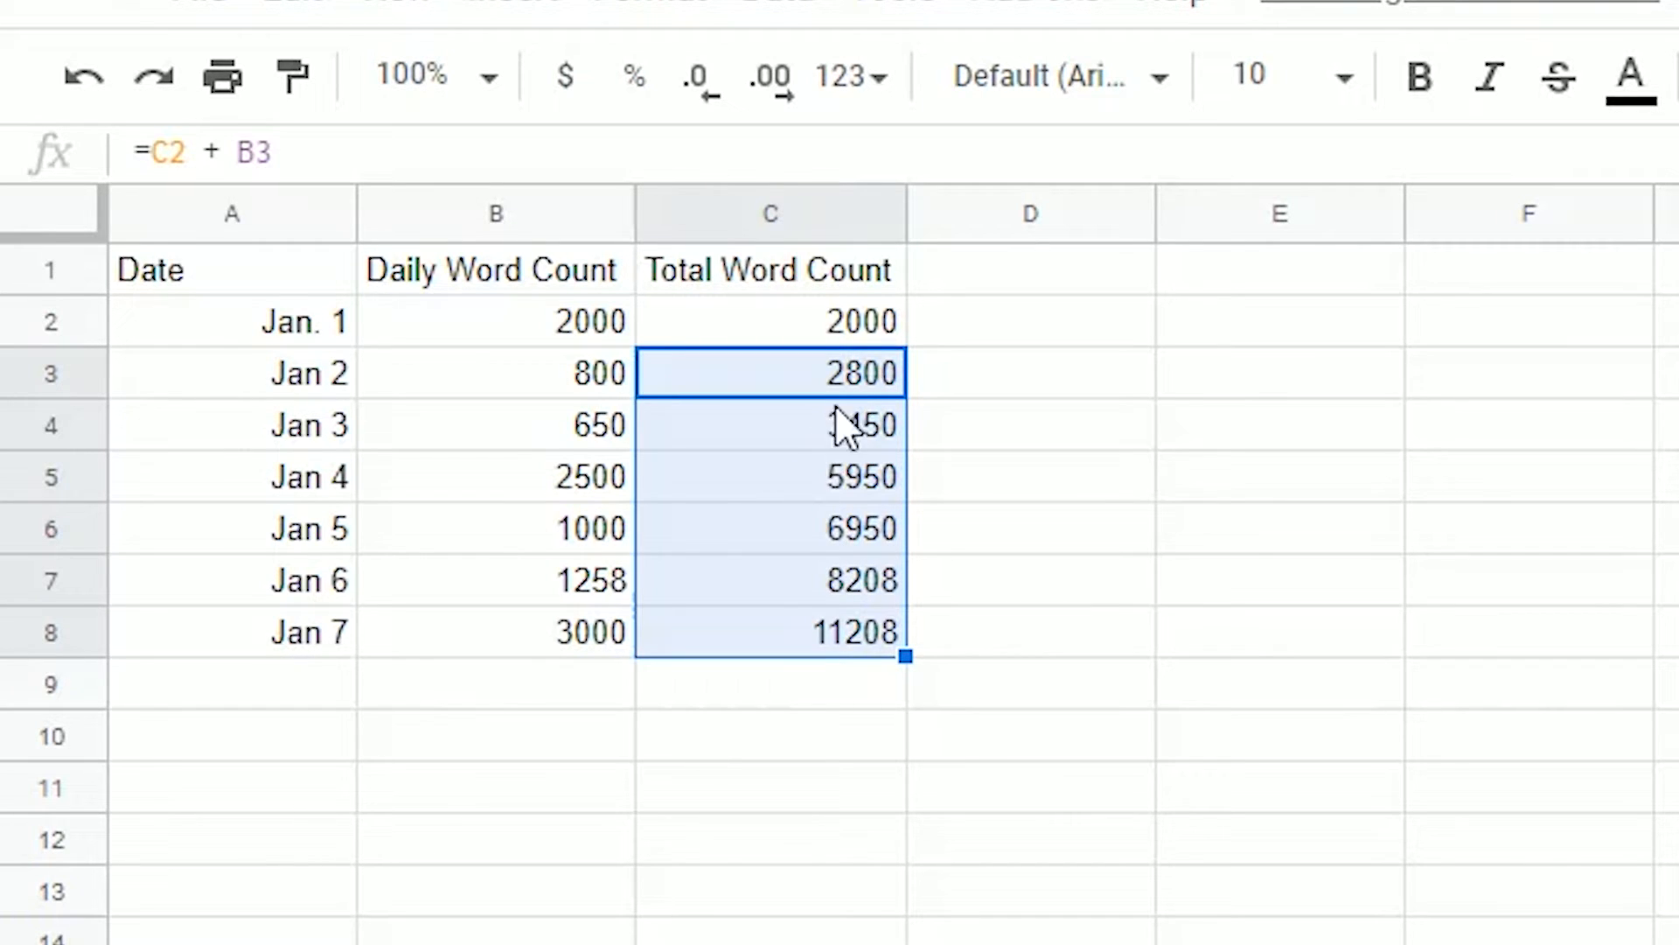
# Check the copied running-total formula in cell C4
pyautogui.click(787, 831)
pyautogui.click(816, 430)
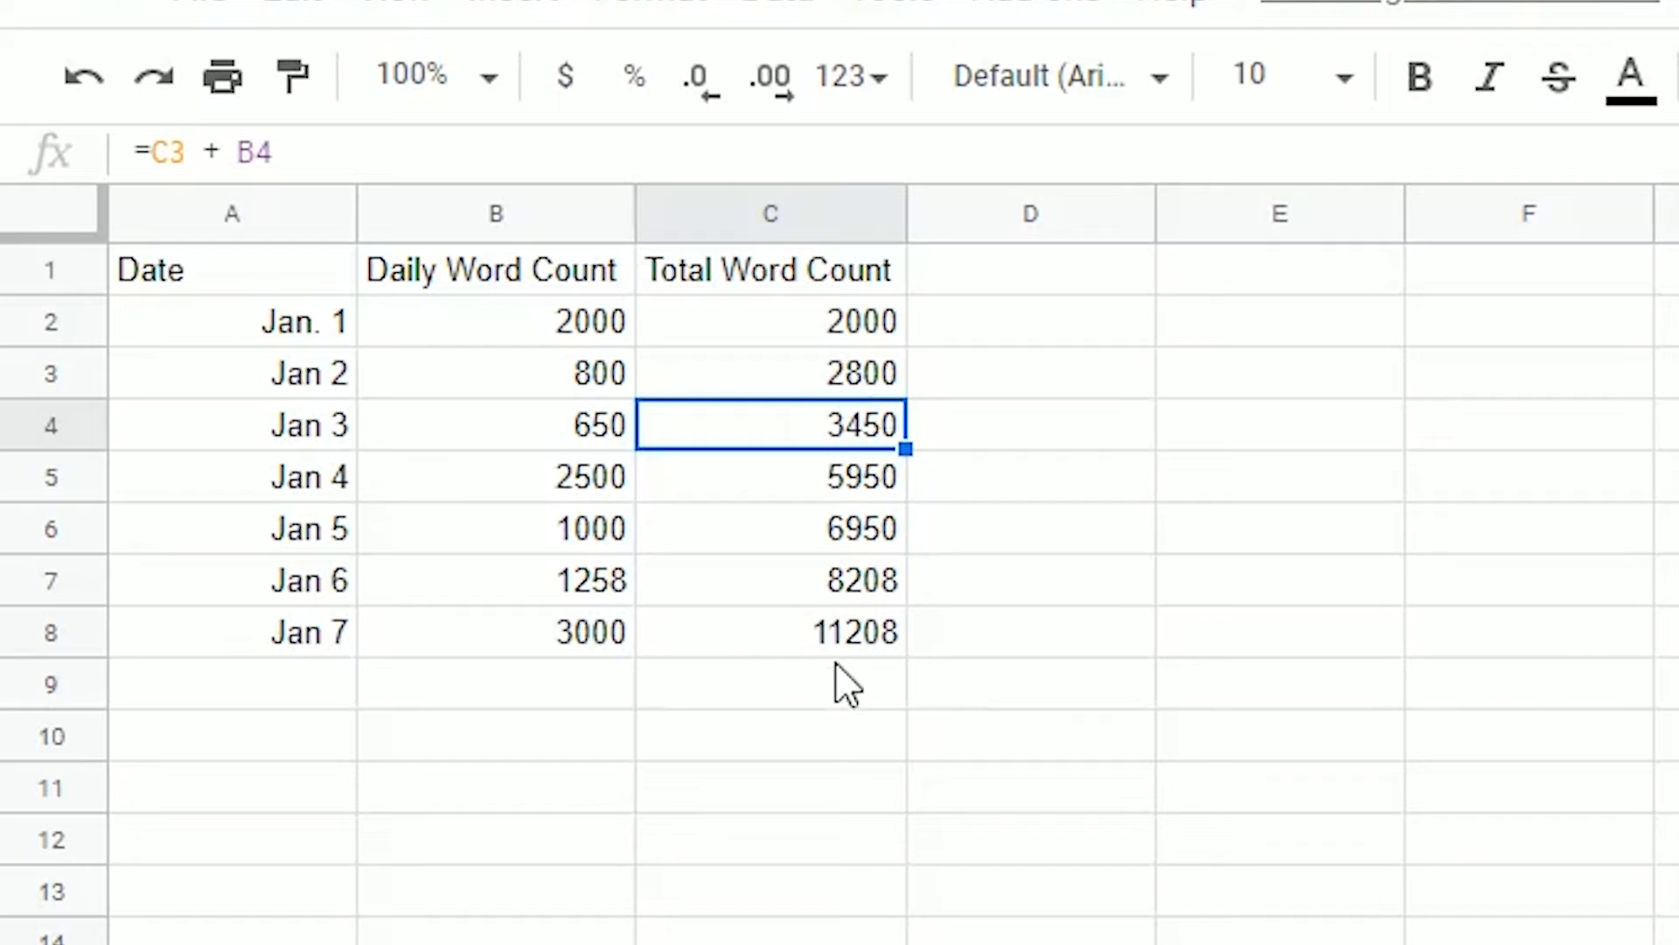
pyautogui.click(854, 791)
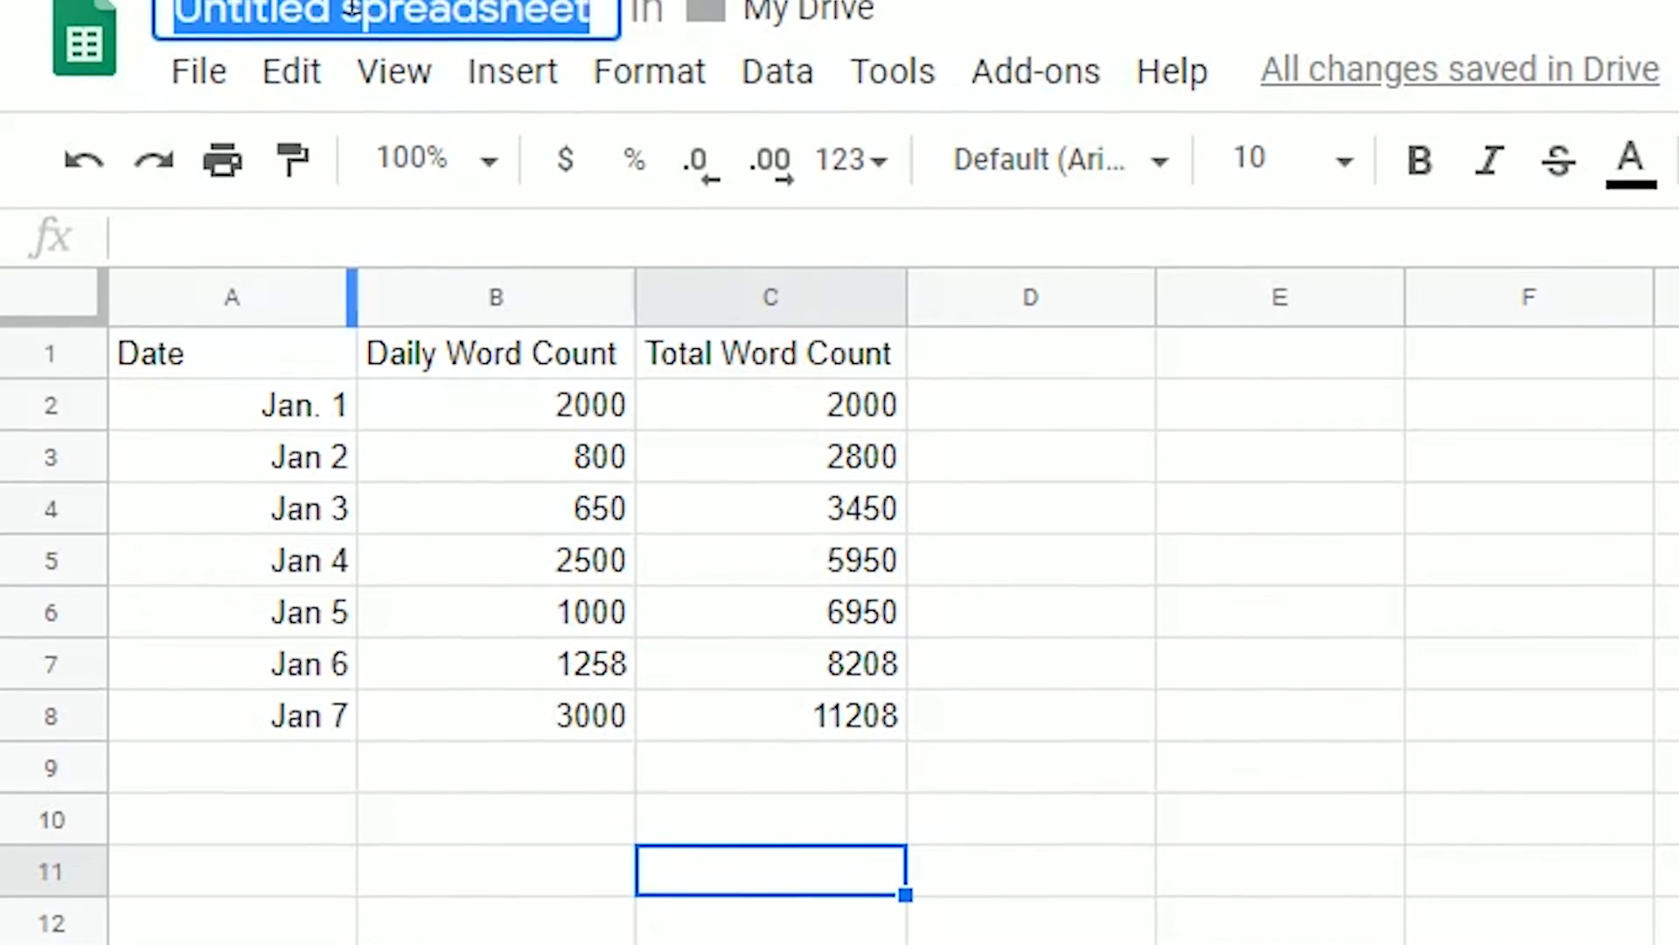
# Rename the untitled spreadsheet as January Word Count
pyautogui.write('January ')
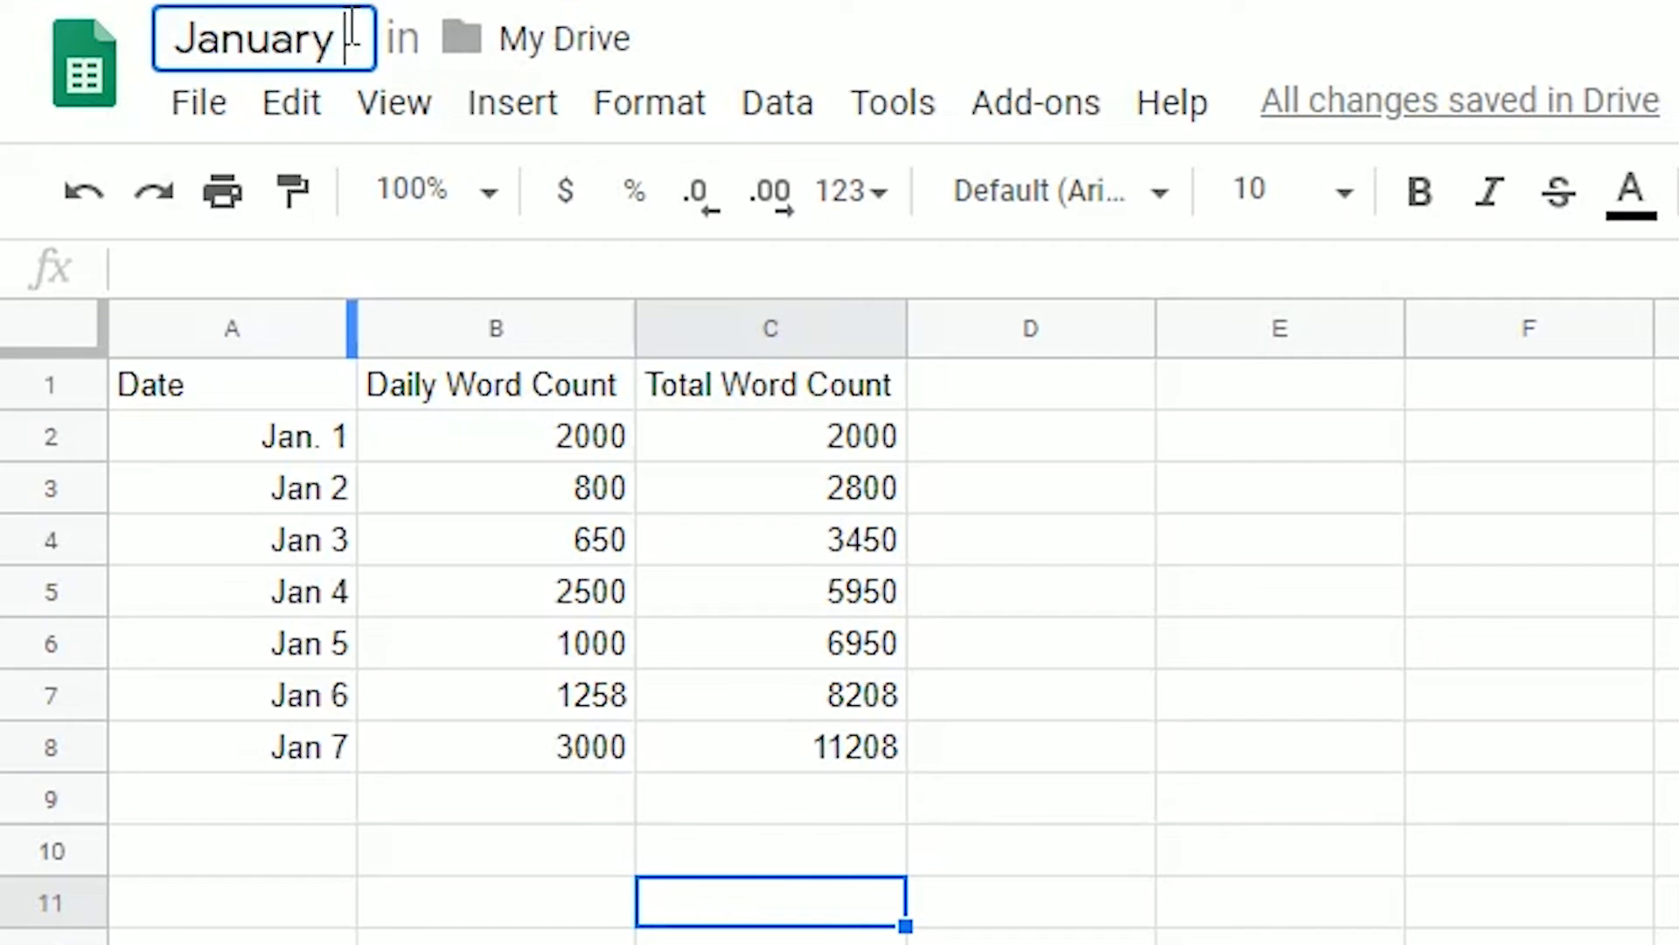
pyautogui.write('Wor')
pyautogui.write('d Count')
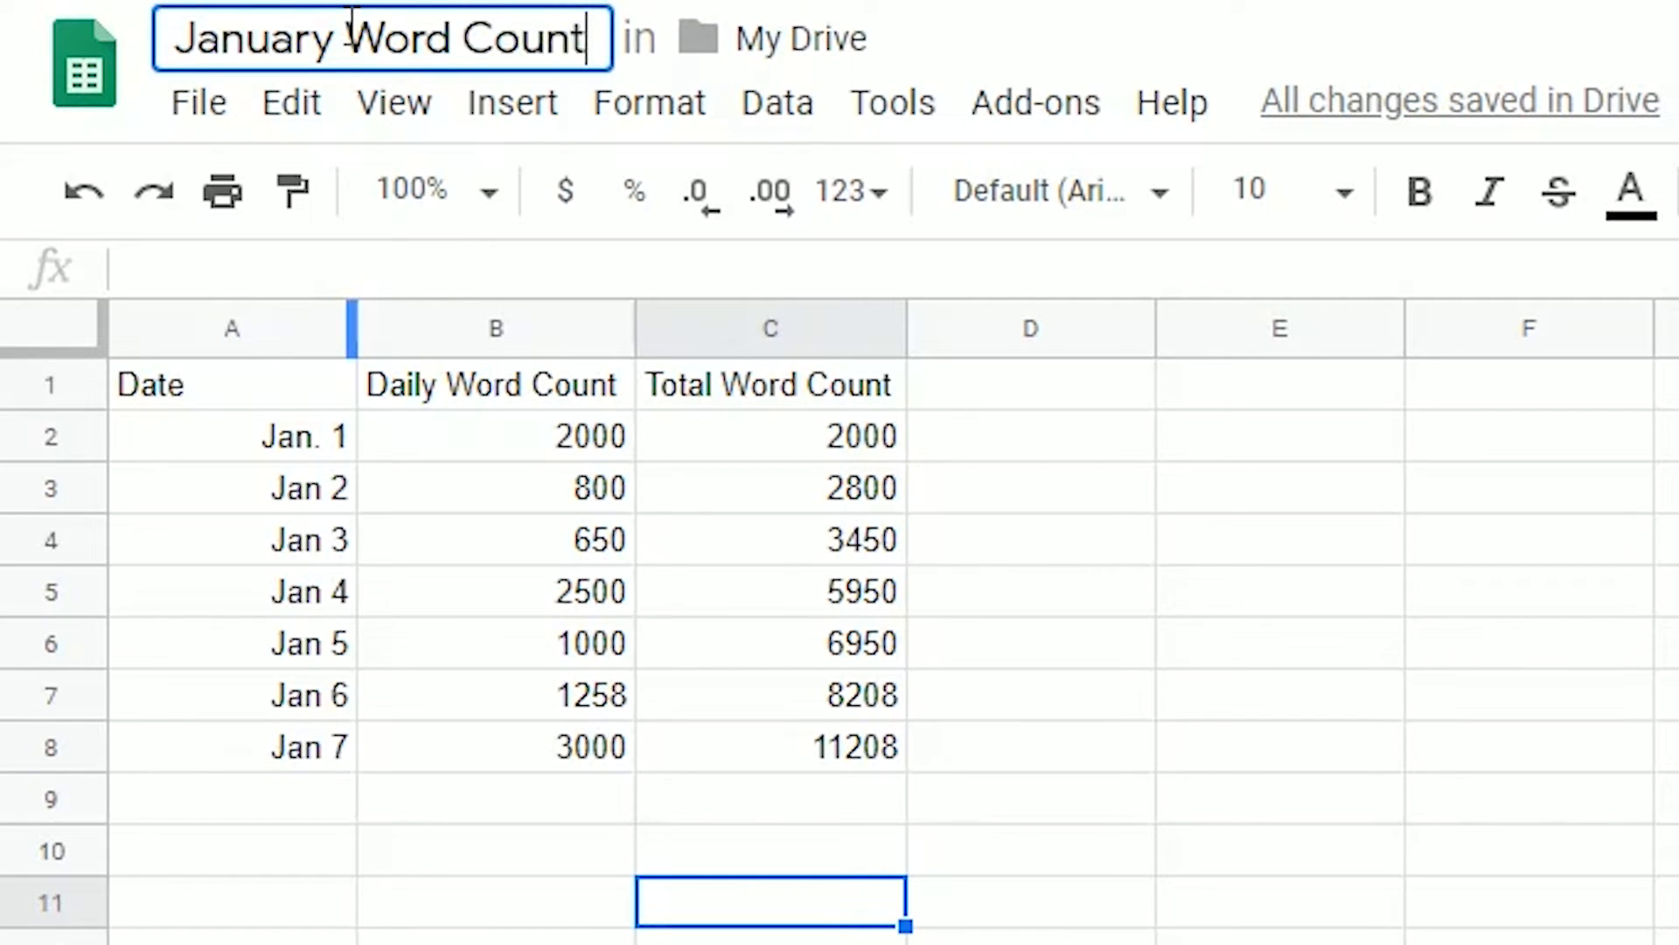
pyautogui.press('Return')
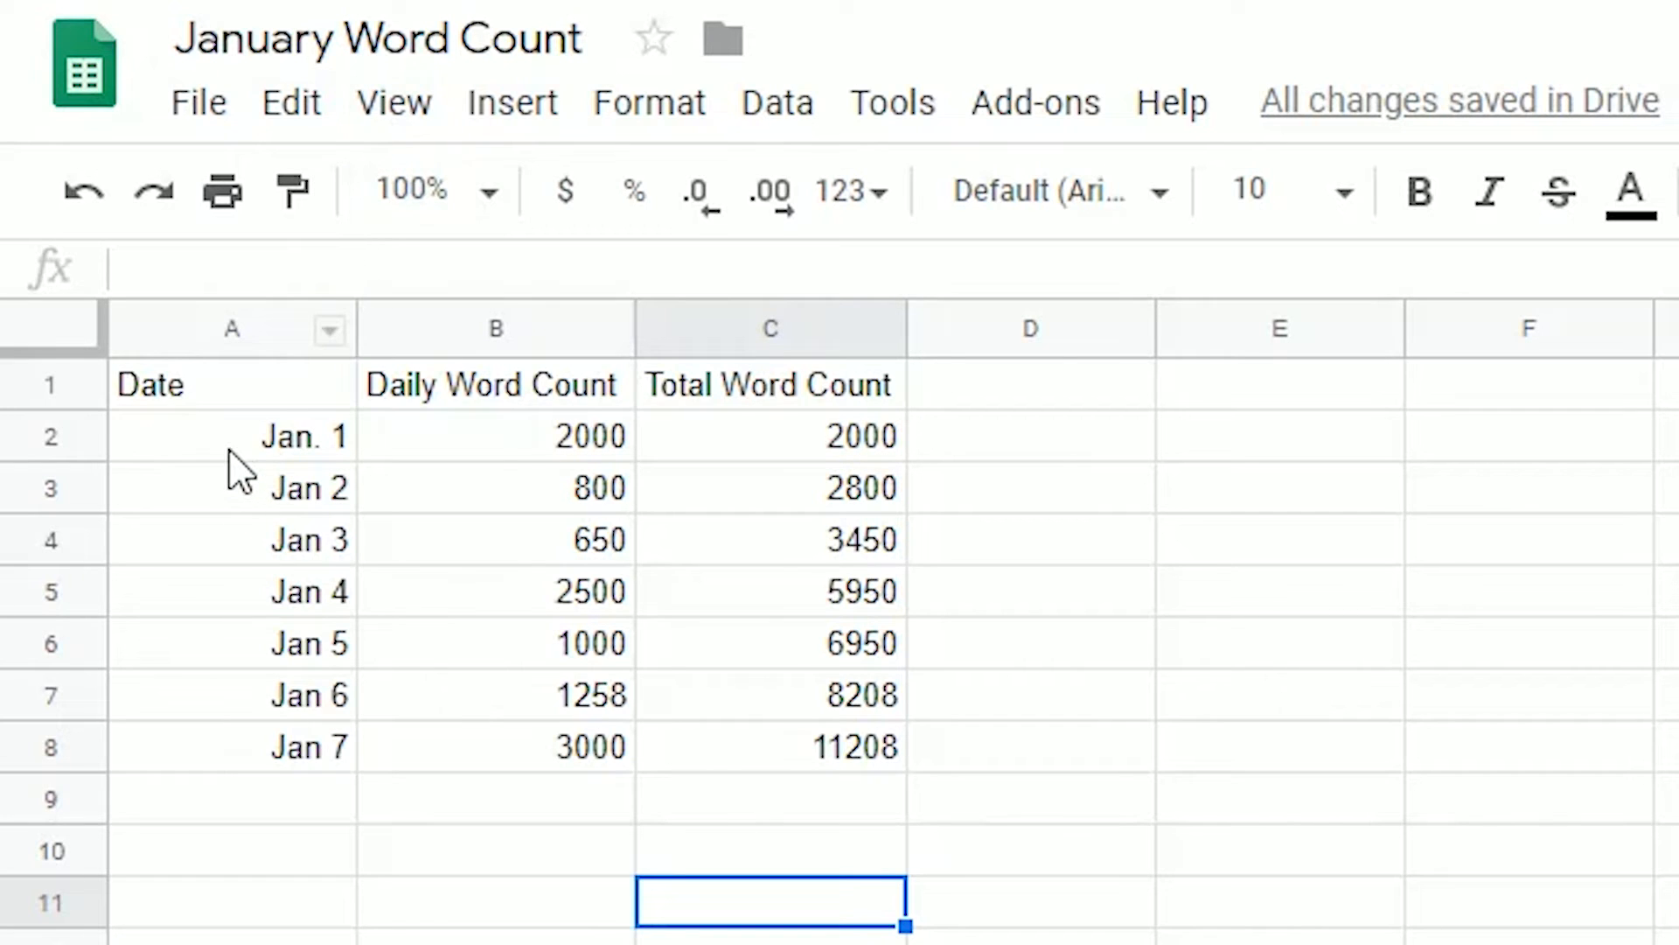
# Insert a chart from the Date, Daily Word Count and Total Word Count data in A1:C8
pyautogui.click(182, 395)
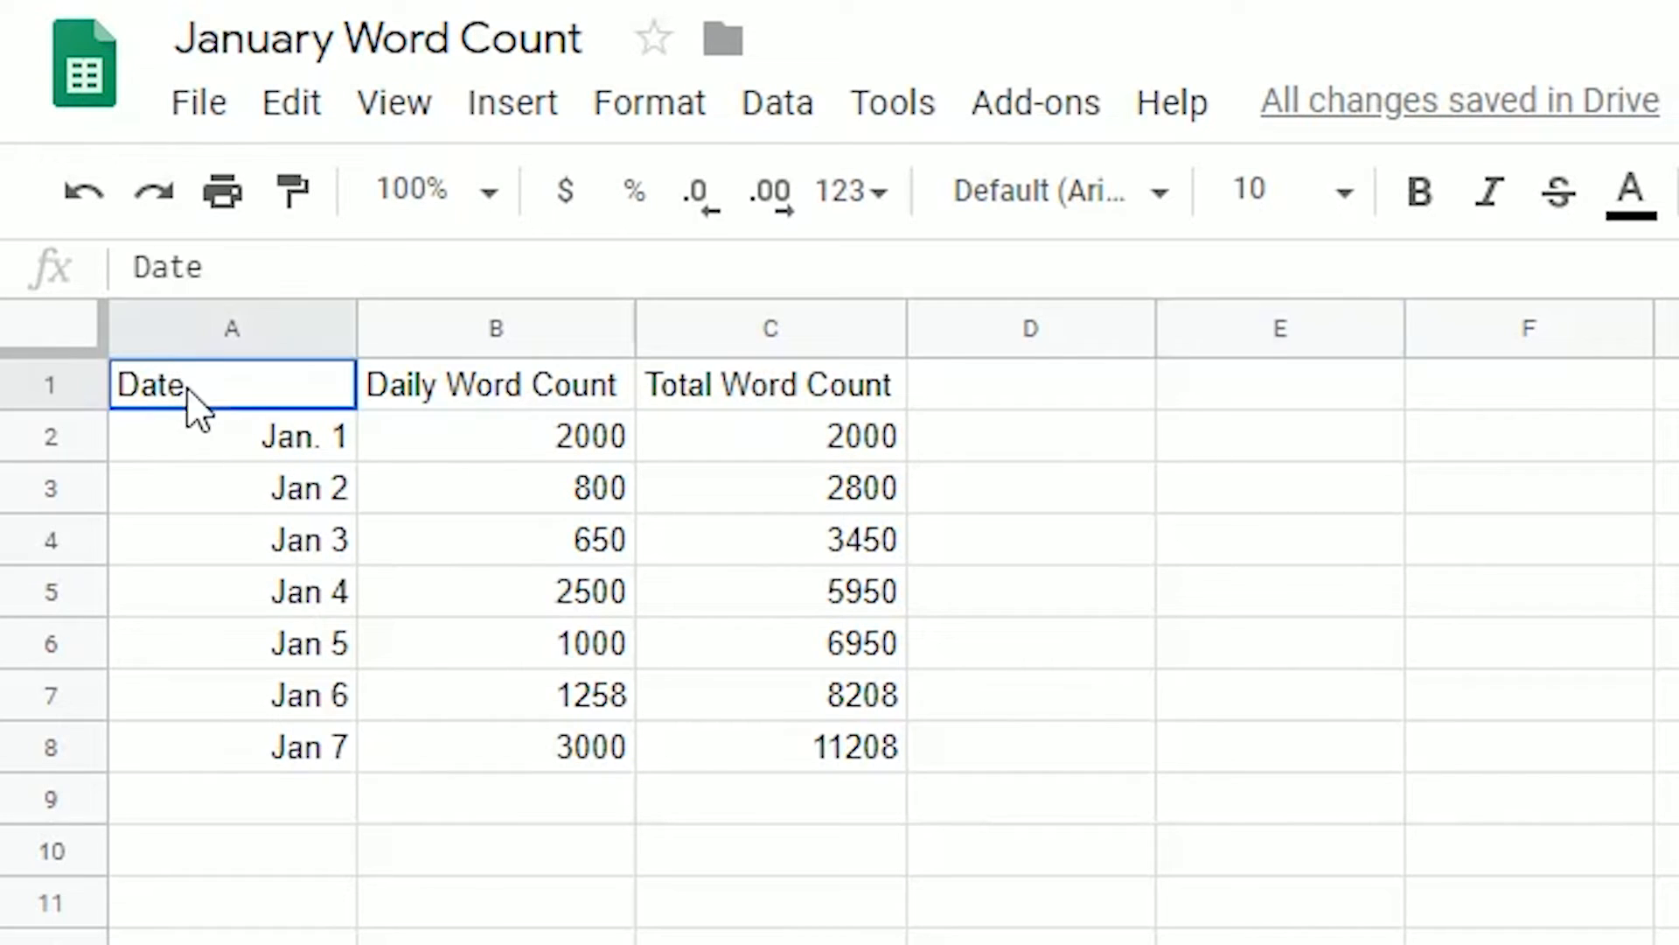
pyautogui.keyDown('shift'); pyautogui.click(870, 756); pyautogui.keyUp('shift')
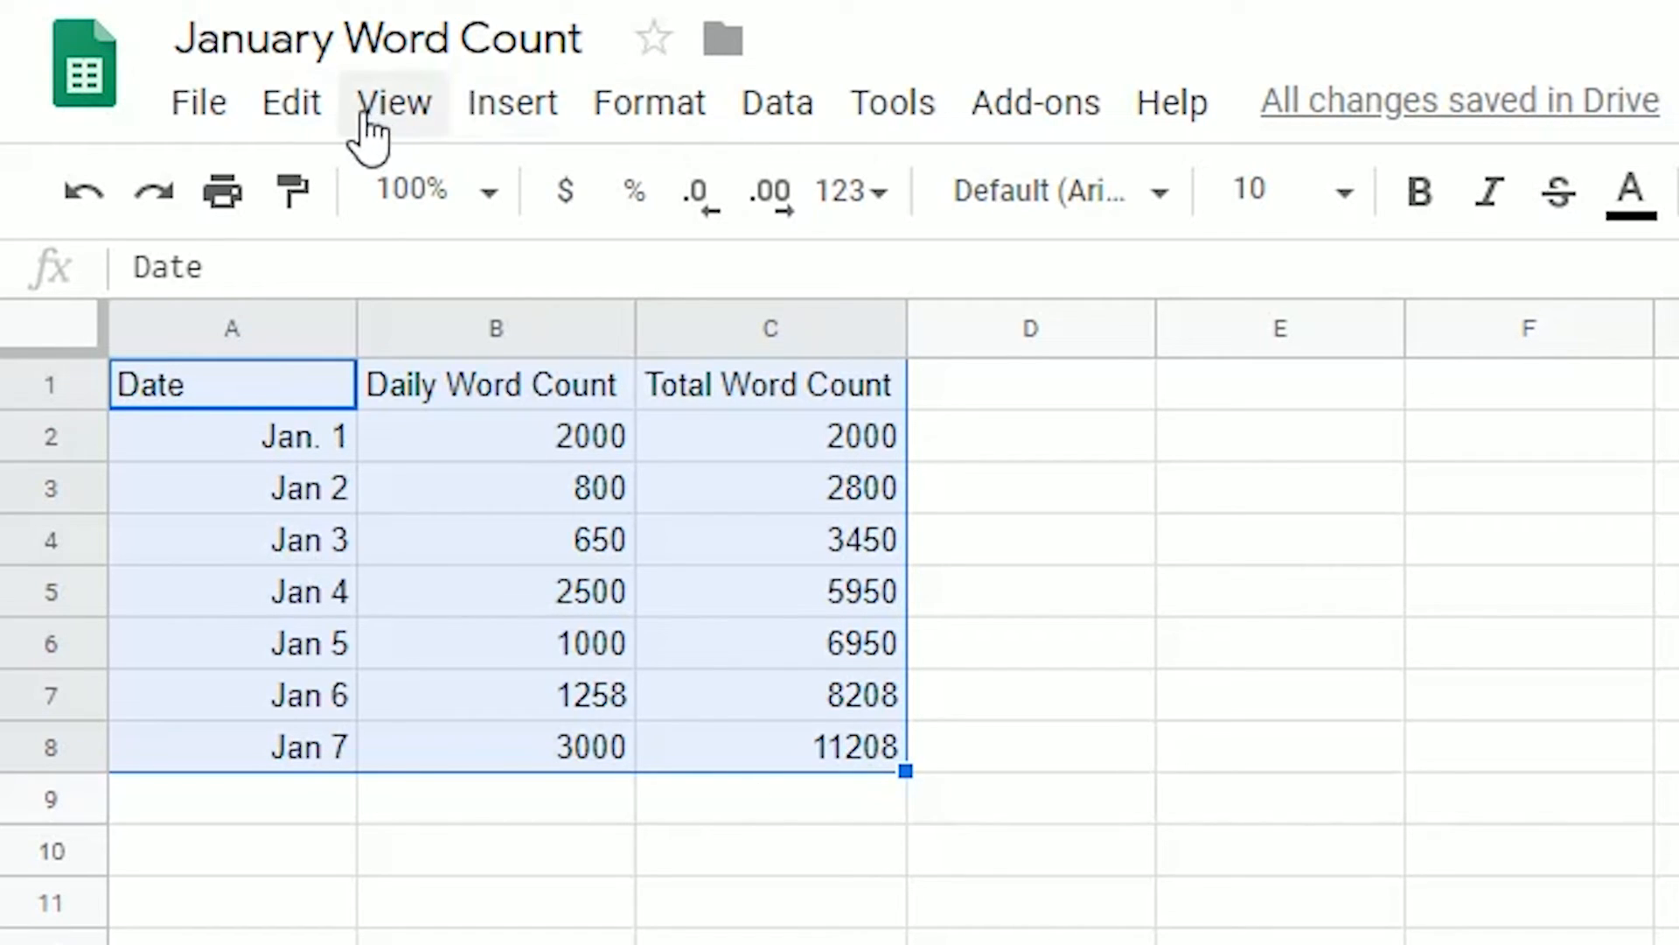
pyautogui.click(523, 112)
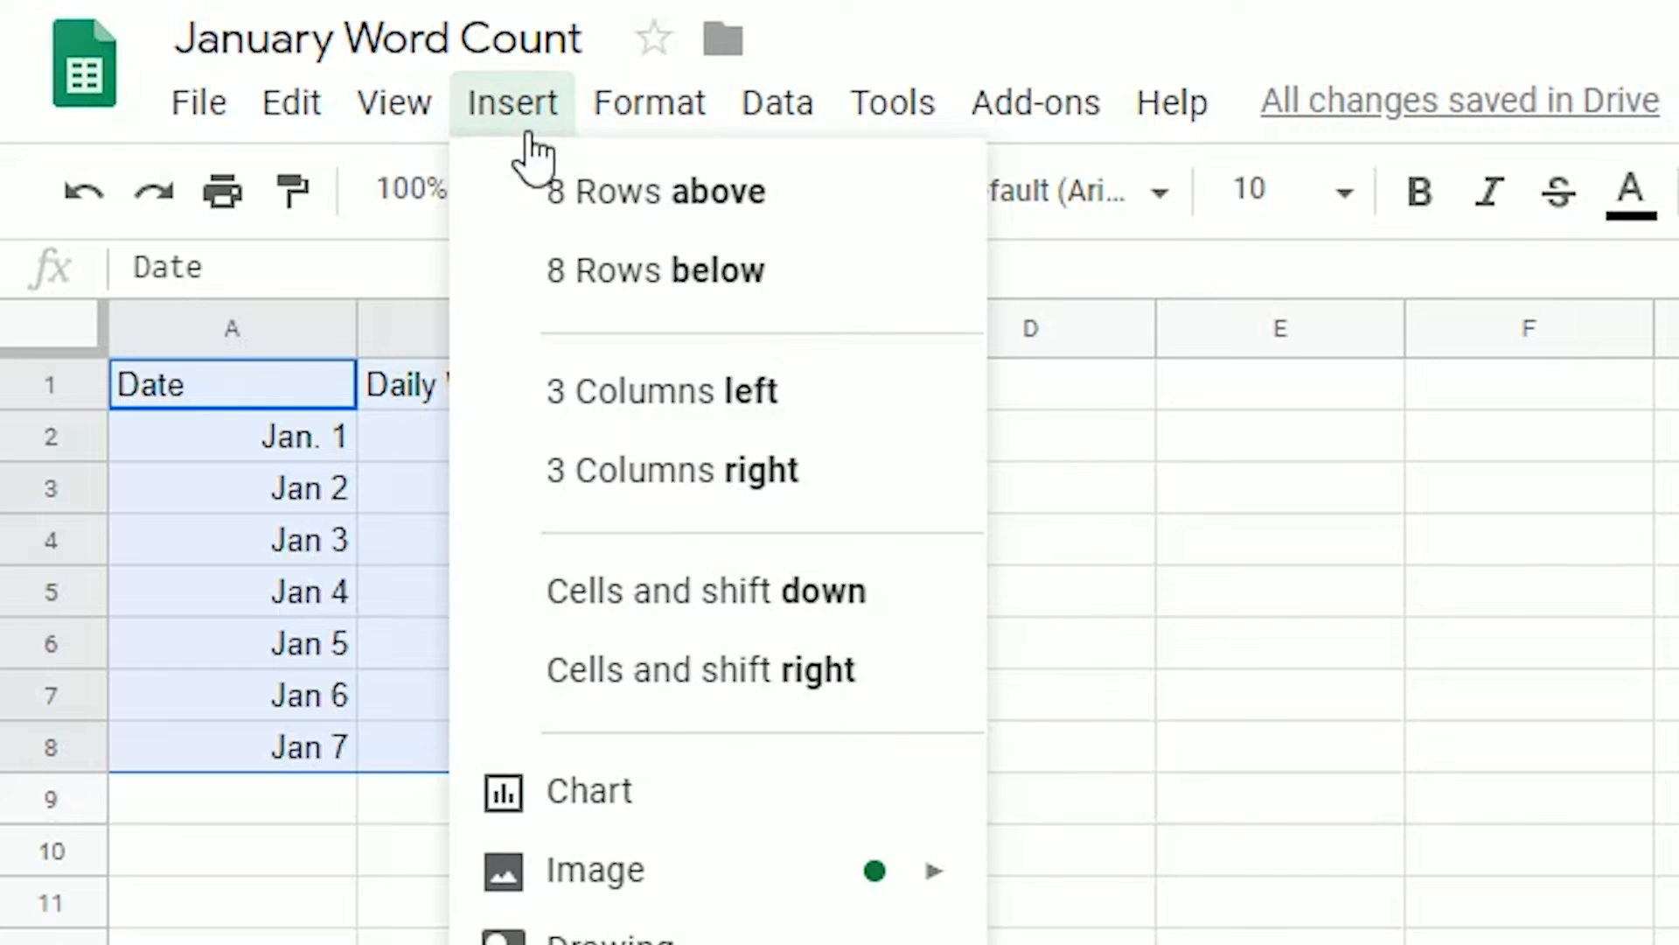
pyautogui.click(608, 801)
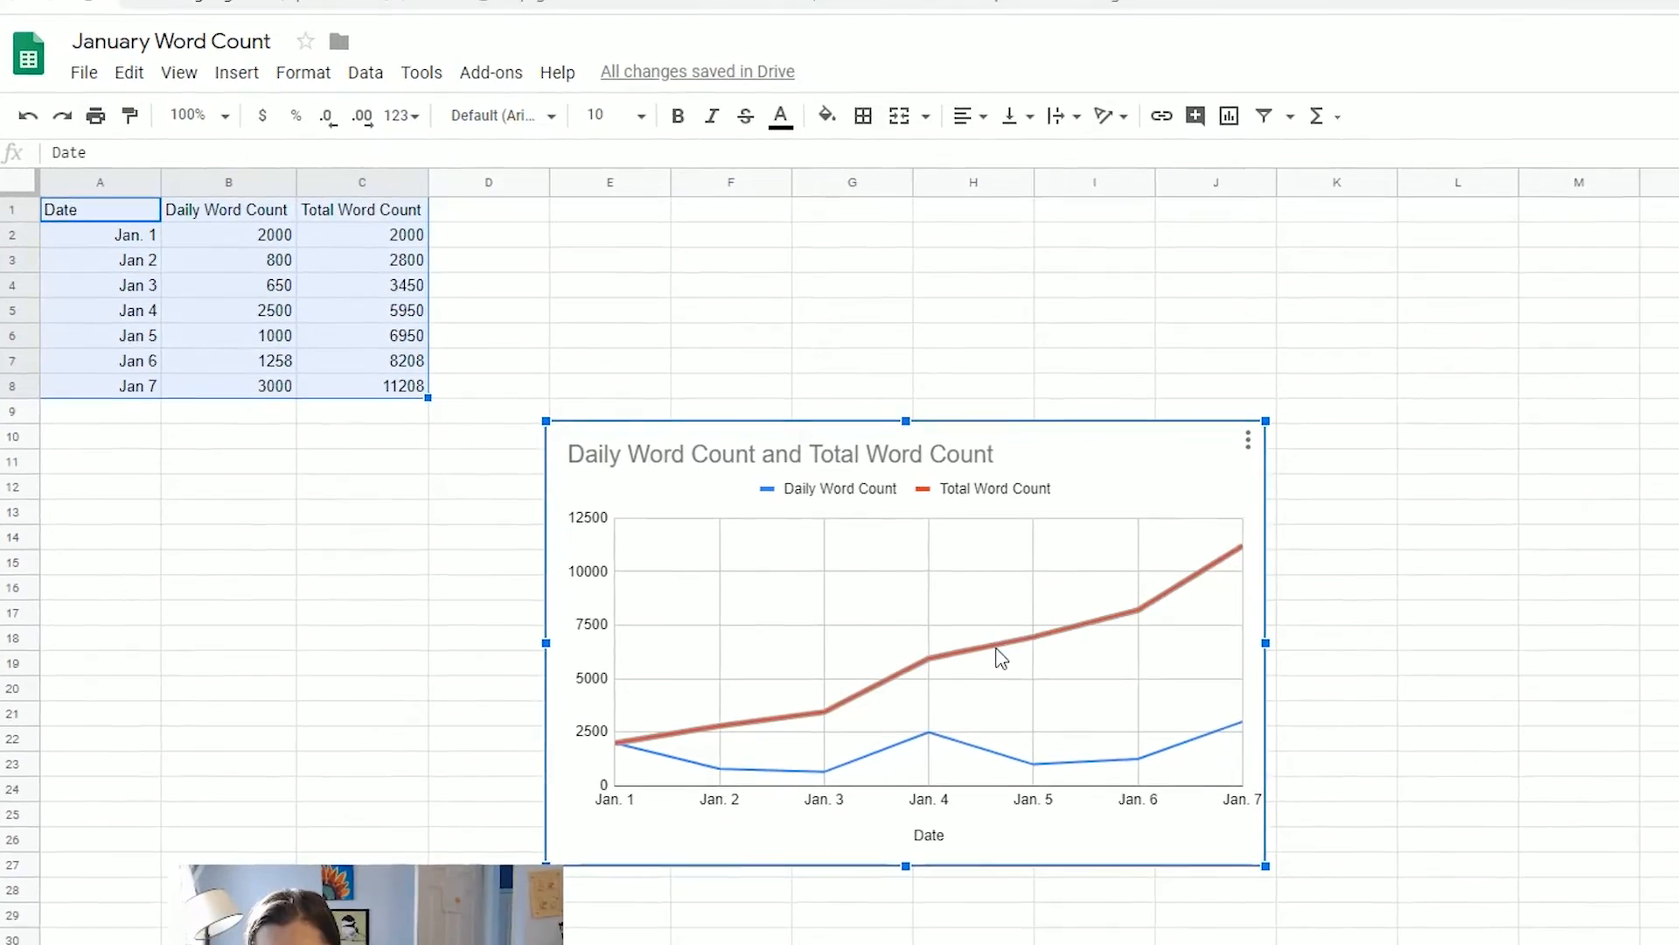
# Change the Daily Word Count series line in the chart to purple
pyautogui.doubleClick(930, 619)
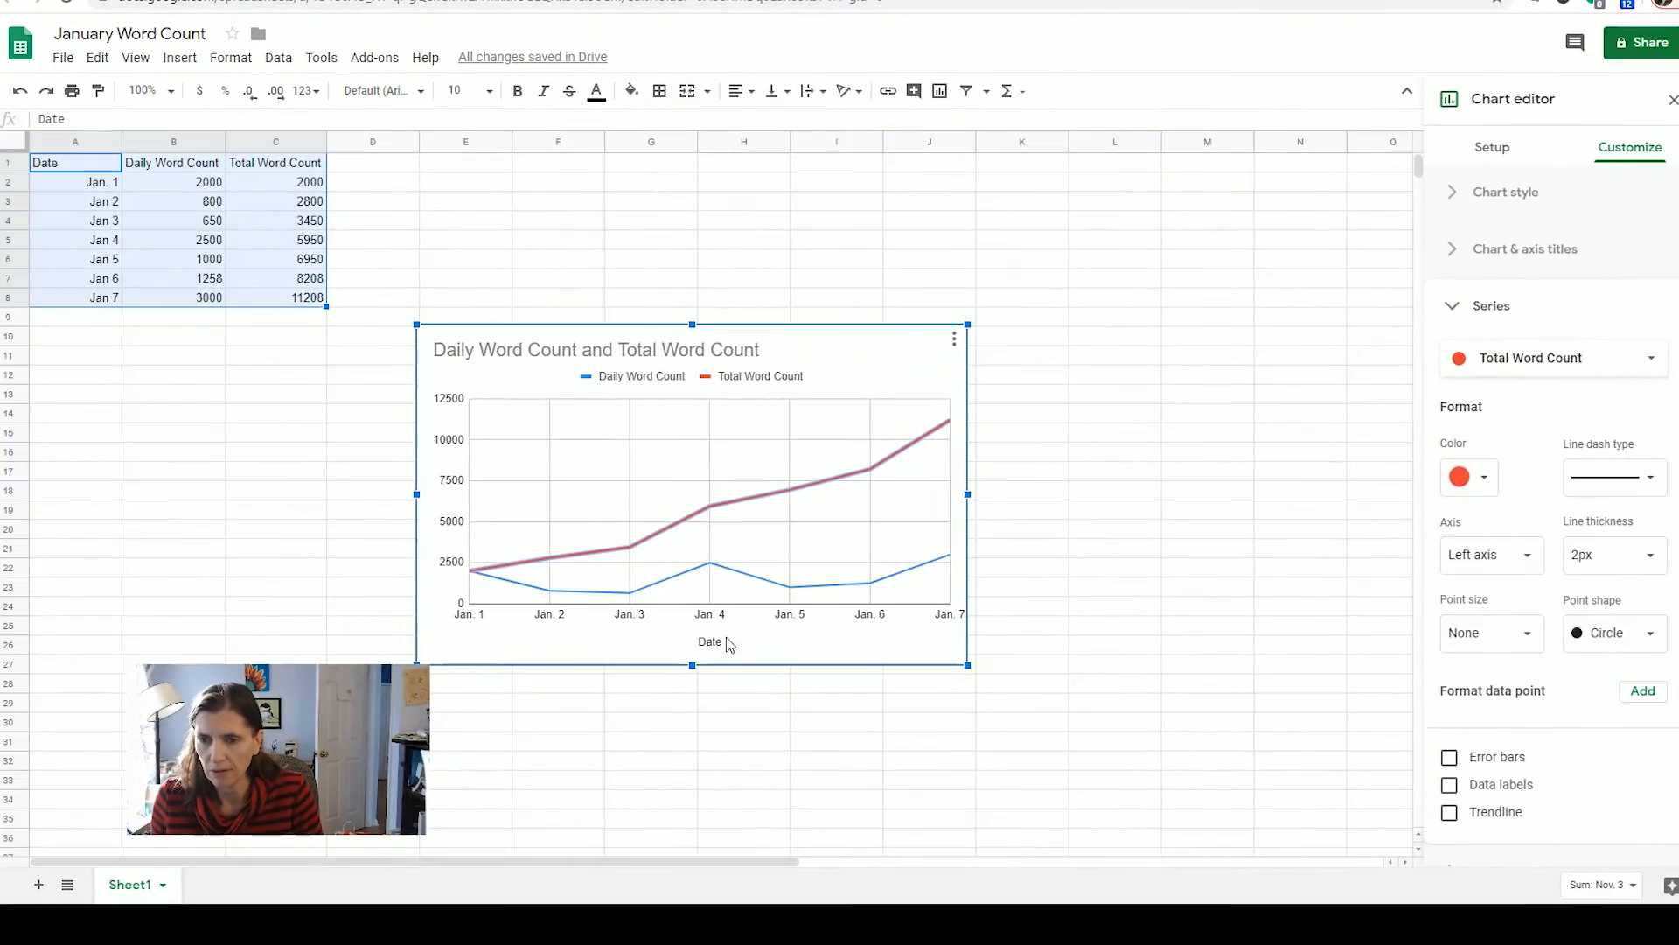
pyautogui.click(751, 578)
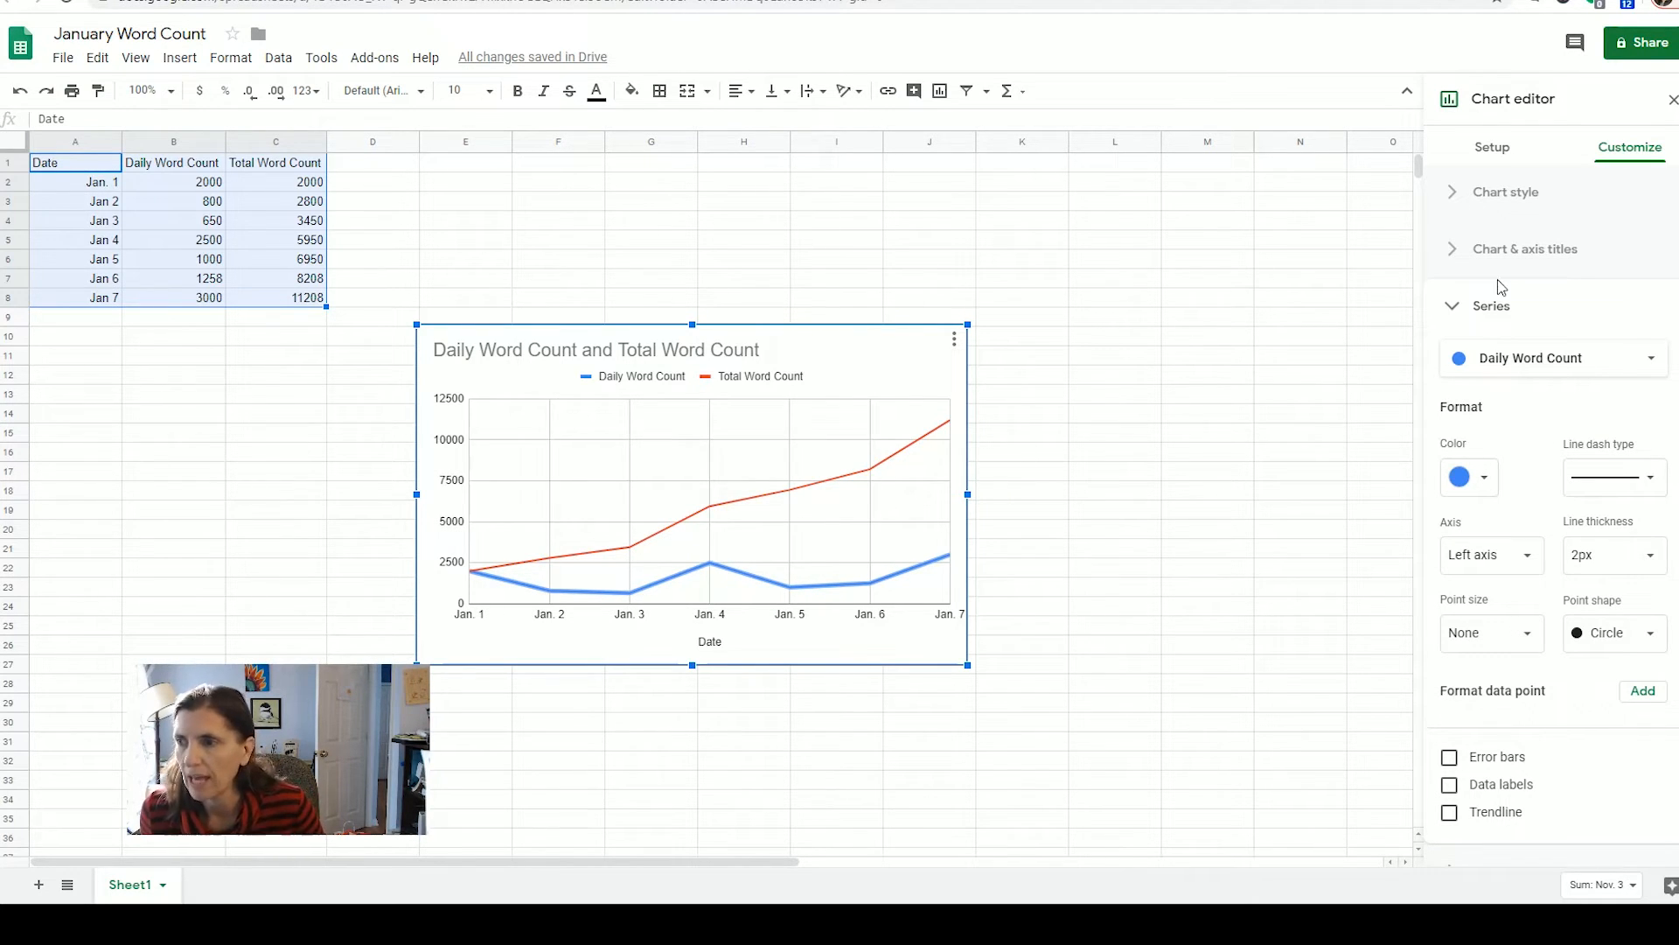
pyautogui.click(1535, 366)
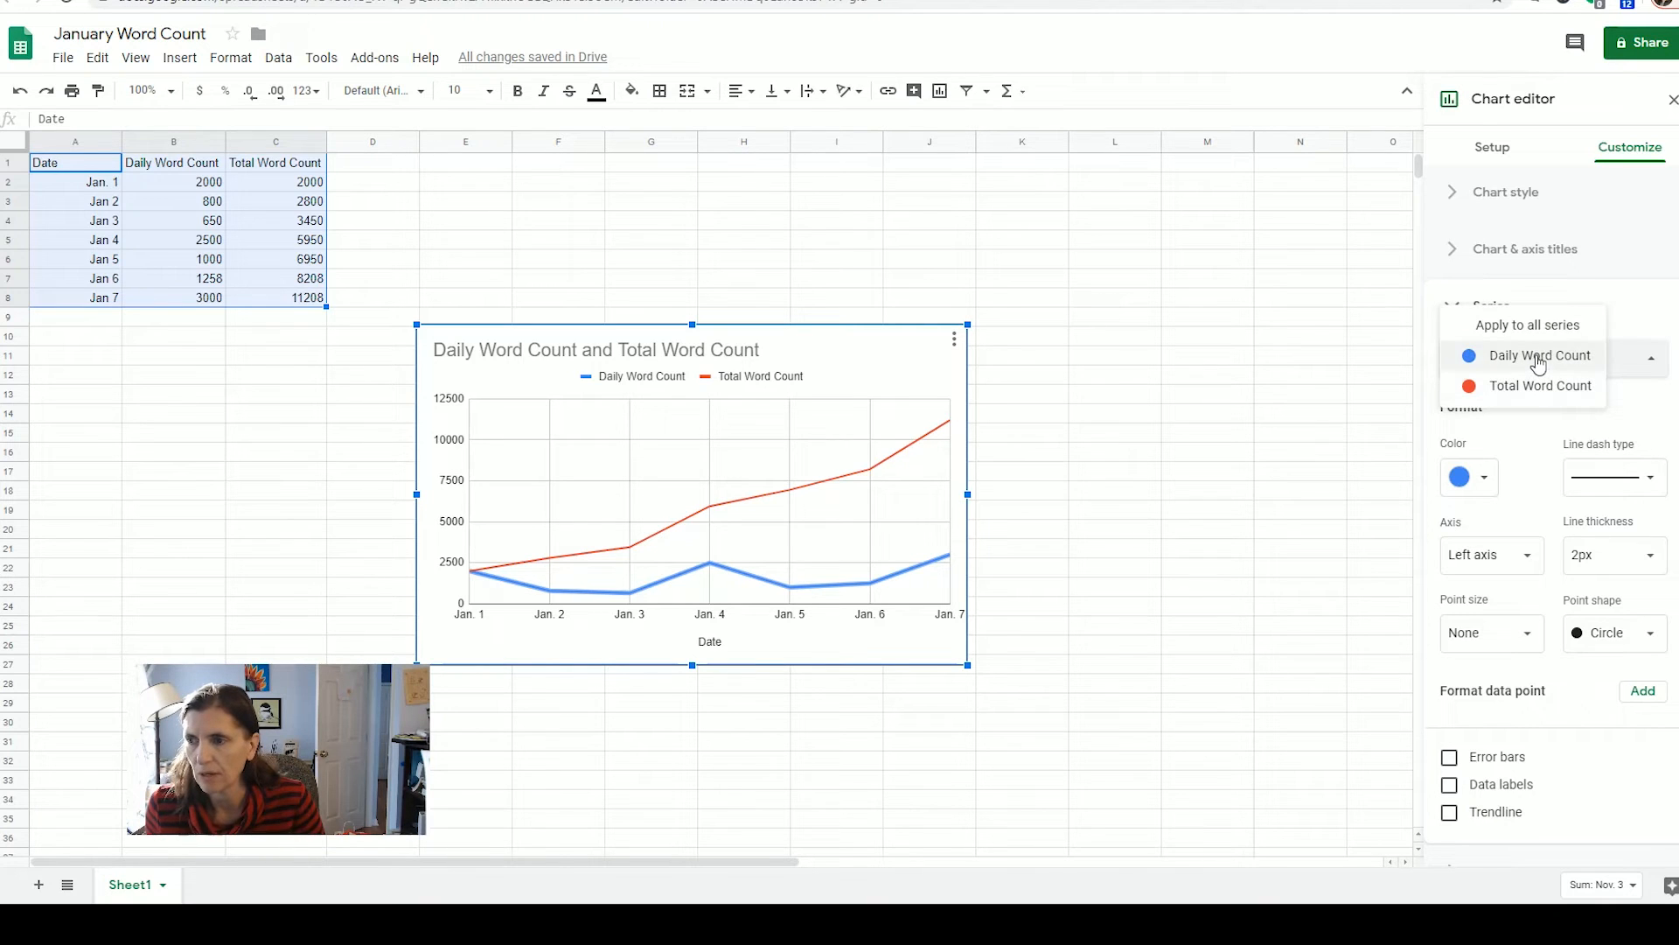
pyautogui.click(1540, 363)
pyautogui.click(1480, 478)
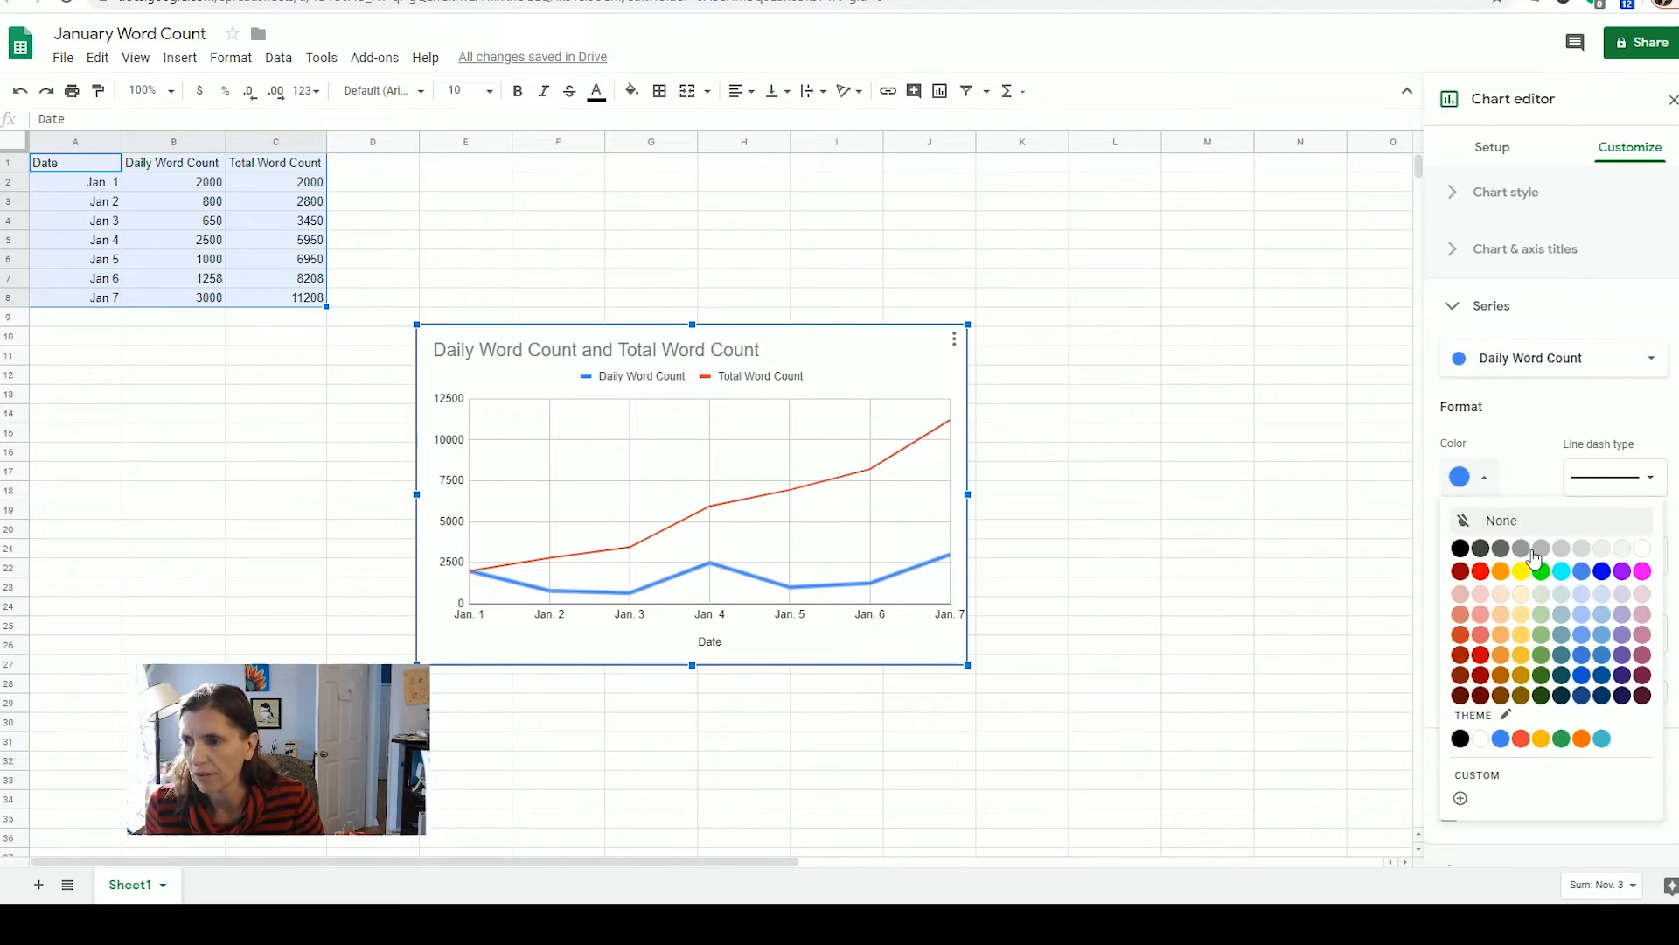
pyautogui.click(1620, 573)
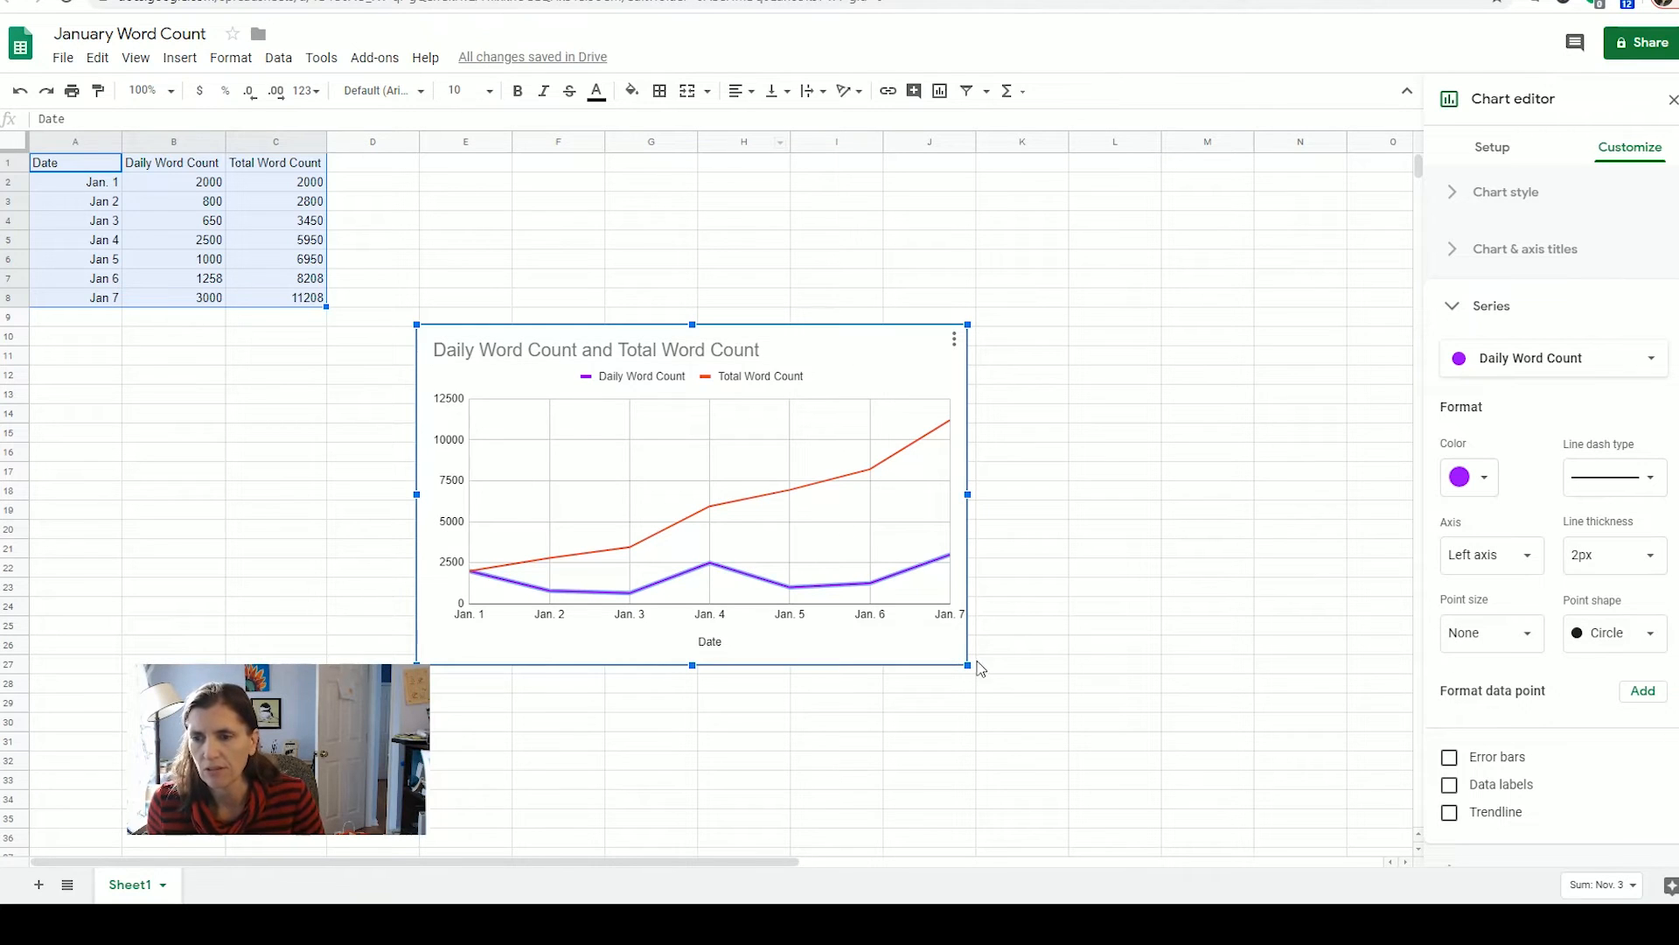
# Enlarge the chart from its lower corner and move it up beside the data table
pyautogui.moveTo(967, 664); pyautogui.dragTo(1085, 737)
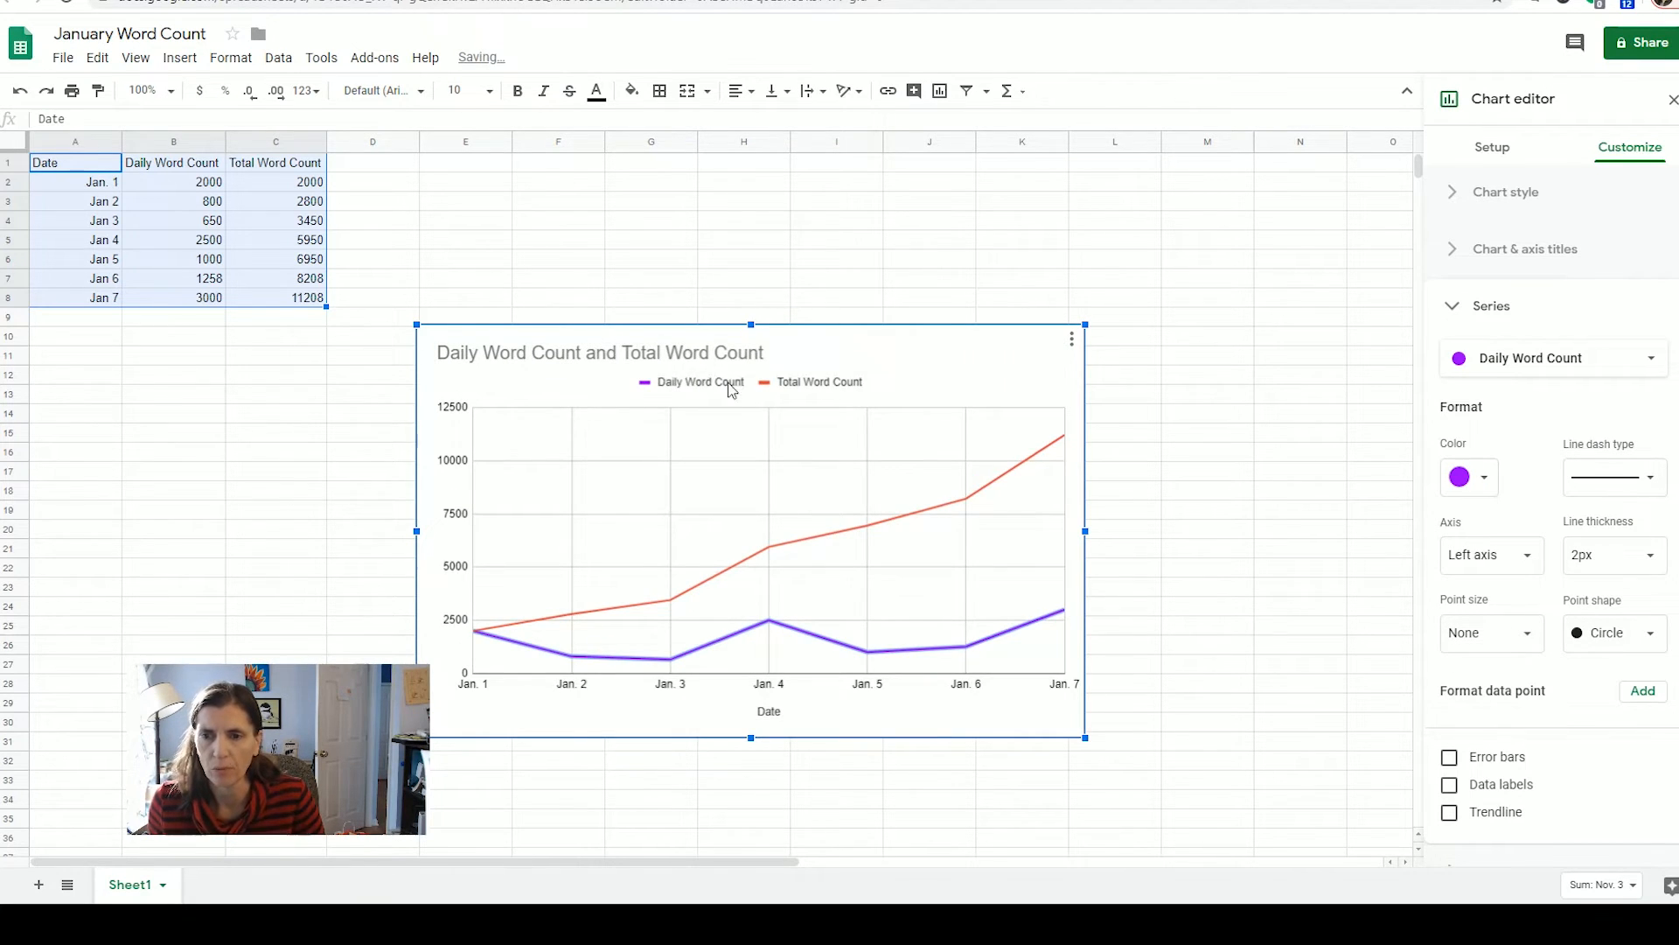
pyautogui.moveTo(731, 389); pyautogui.dragTo(733, 271)
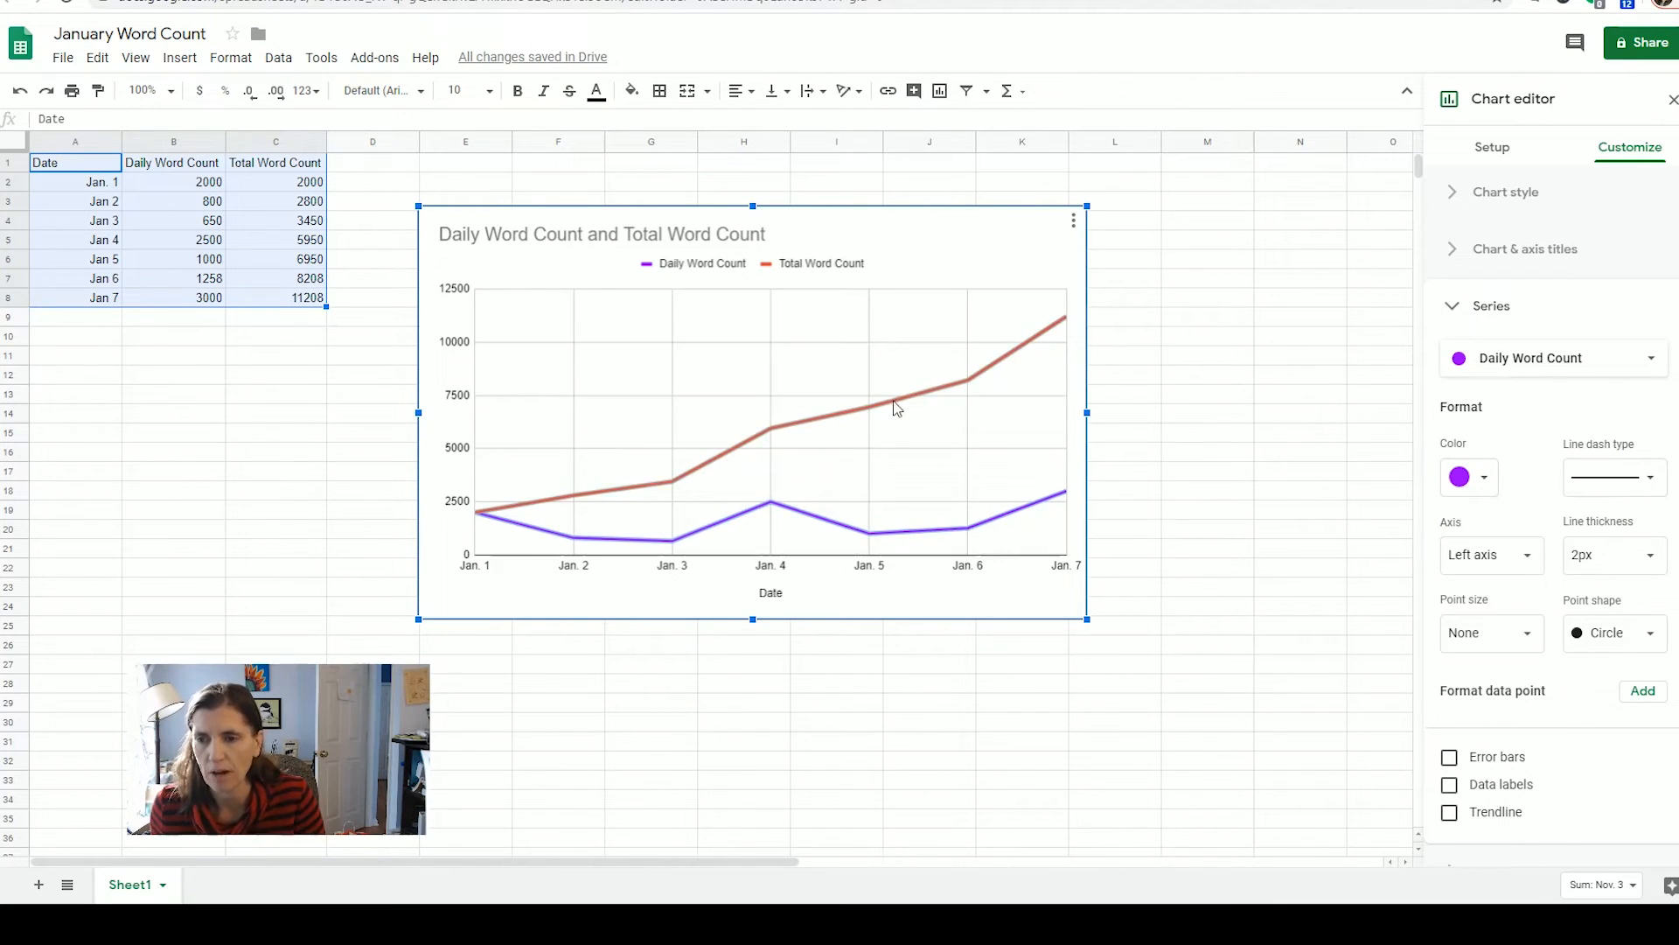
# Remove the Daily Word Count series from the line chart, keeping the Total Word Count series
pyautogui.click(894, 402)
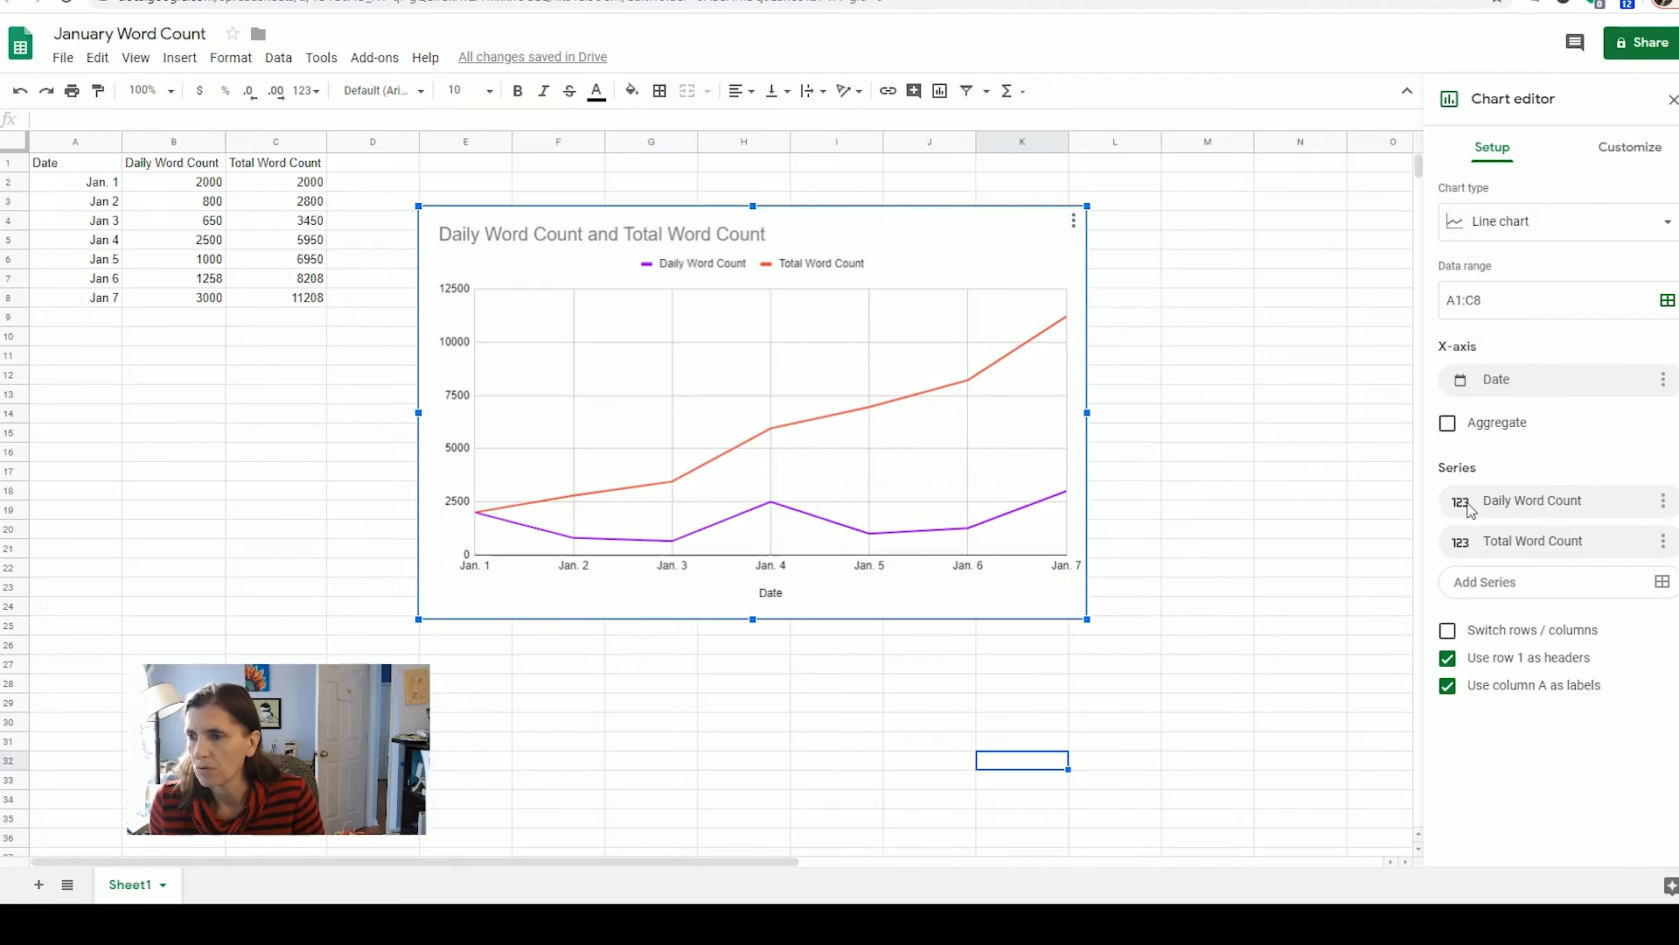
pyautogui.click(1664, 505)
pyautogui.click(1643, 571)
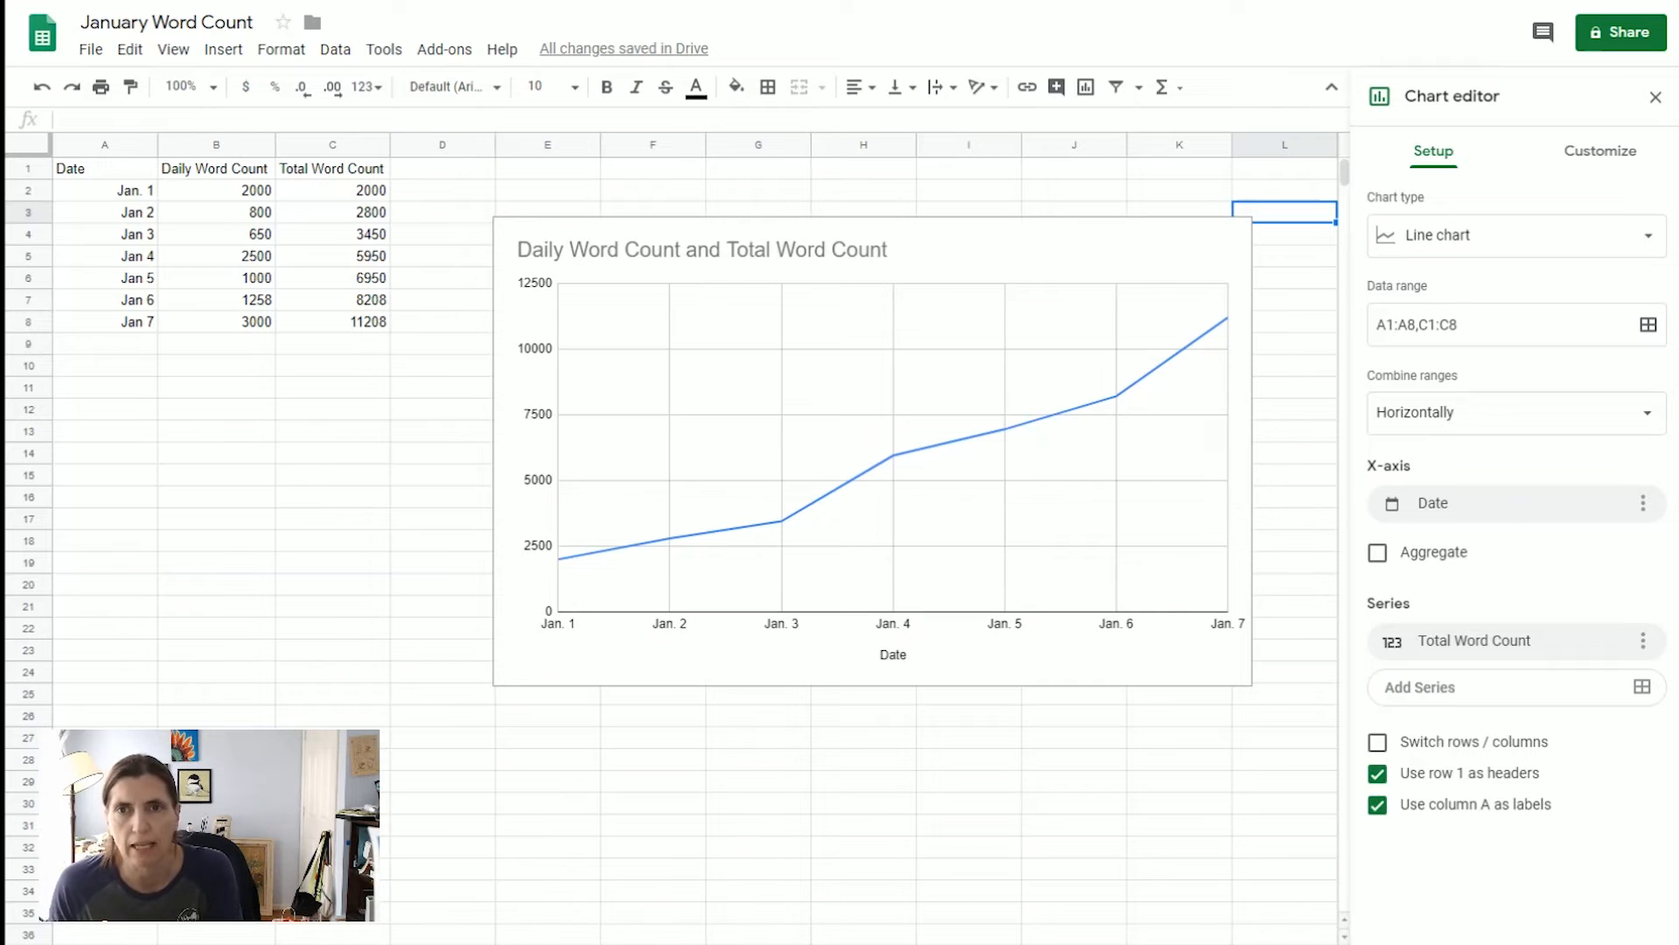
# Add an Expected column header in D1 and enter 1667 as its first value in D2
pyautogui.click(451, 174)
pyautogui.write('E')
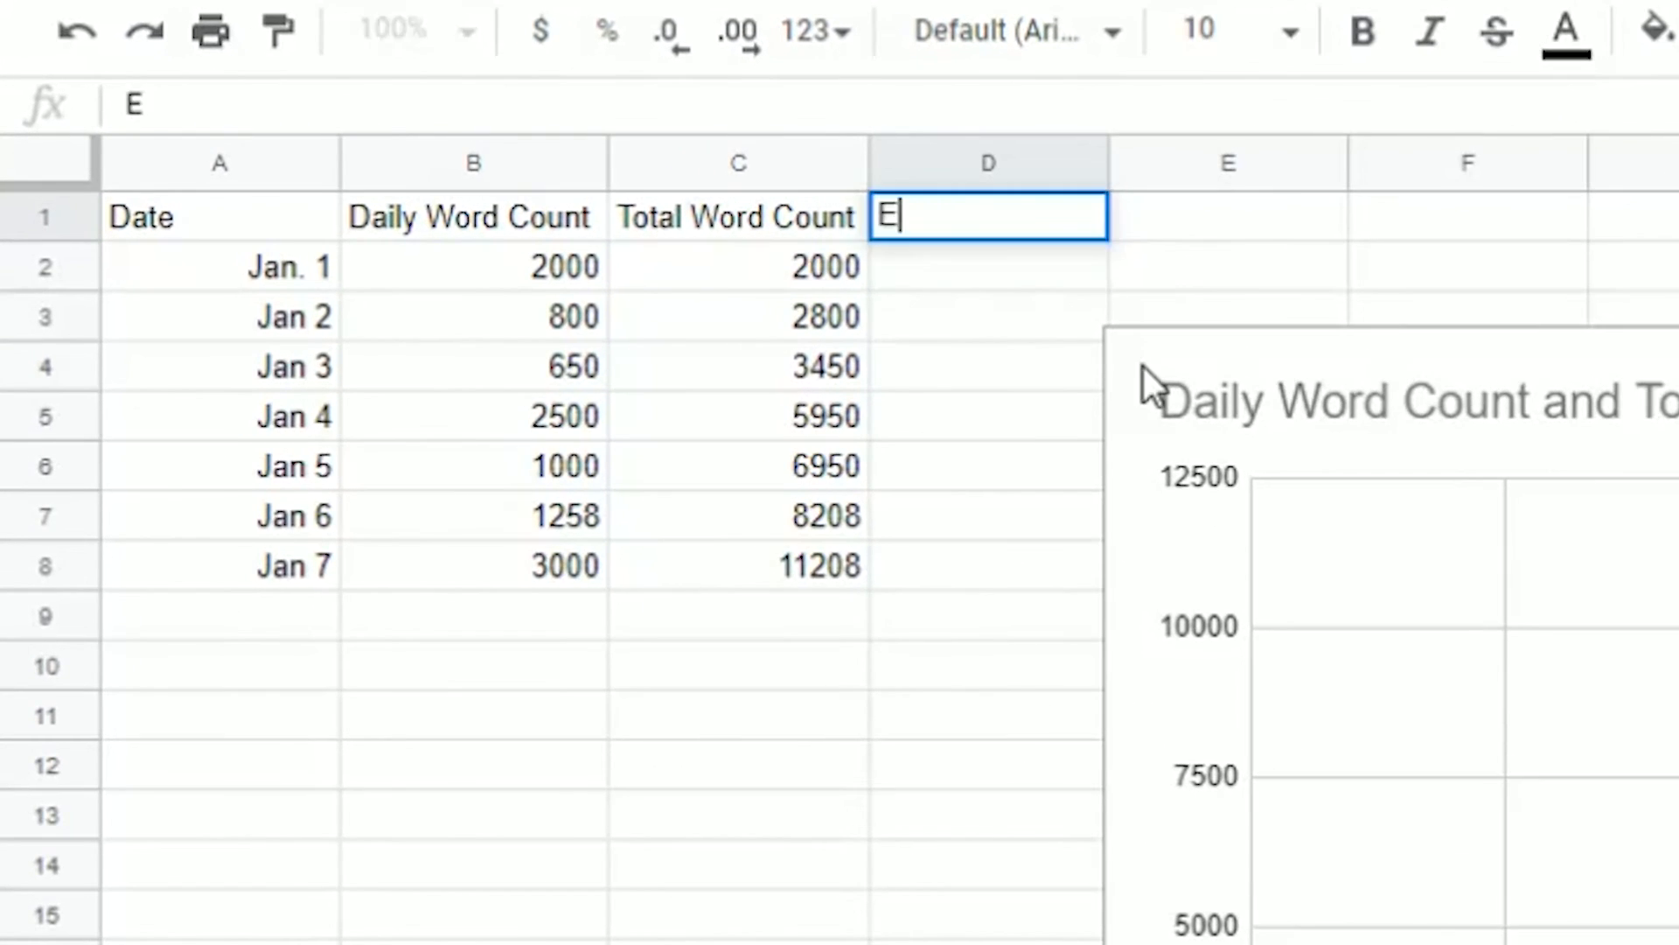
pyautogui.write('xpected')
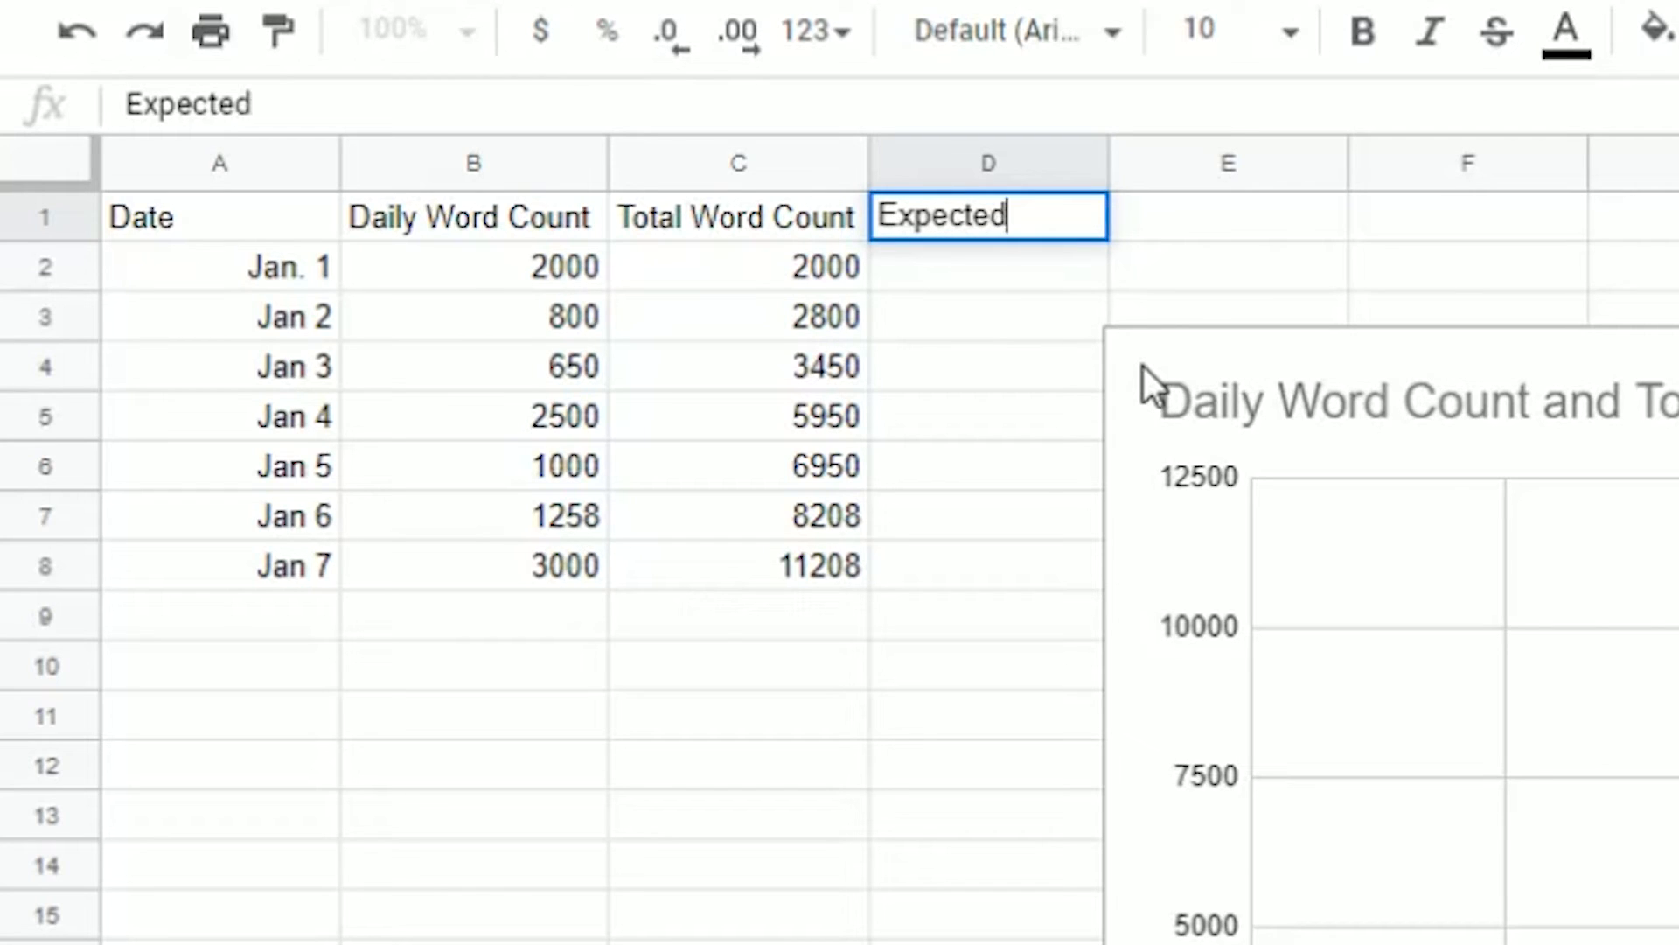
pyautogui.press('Return')
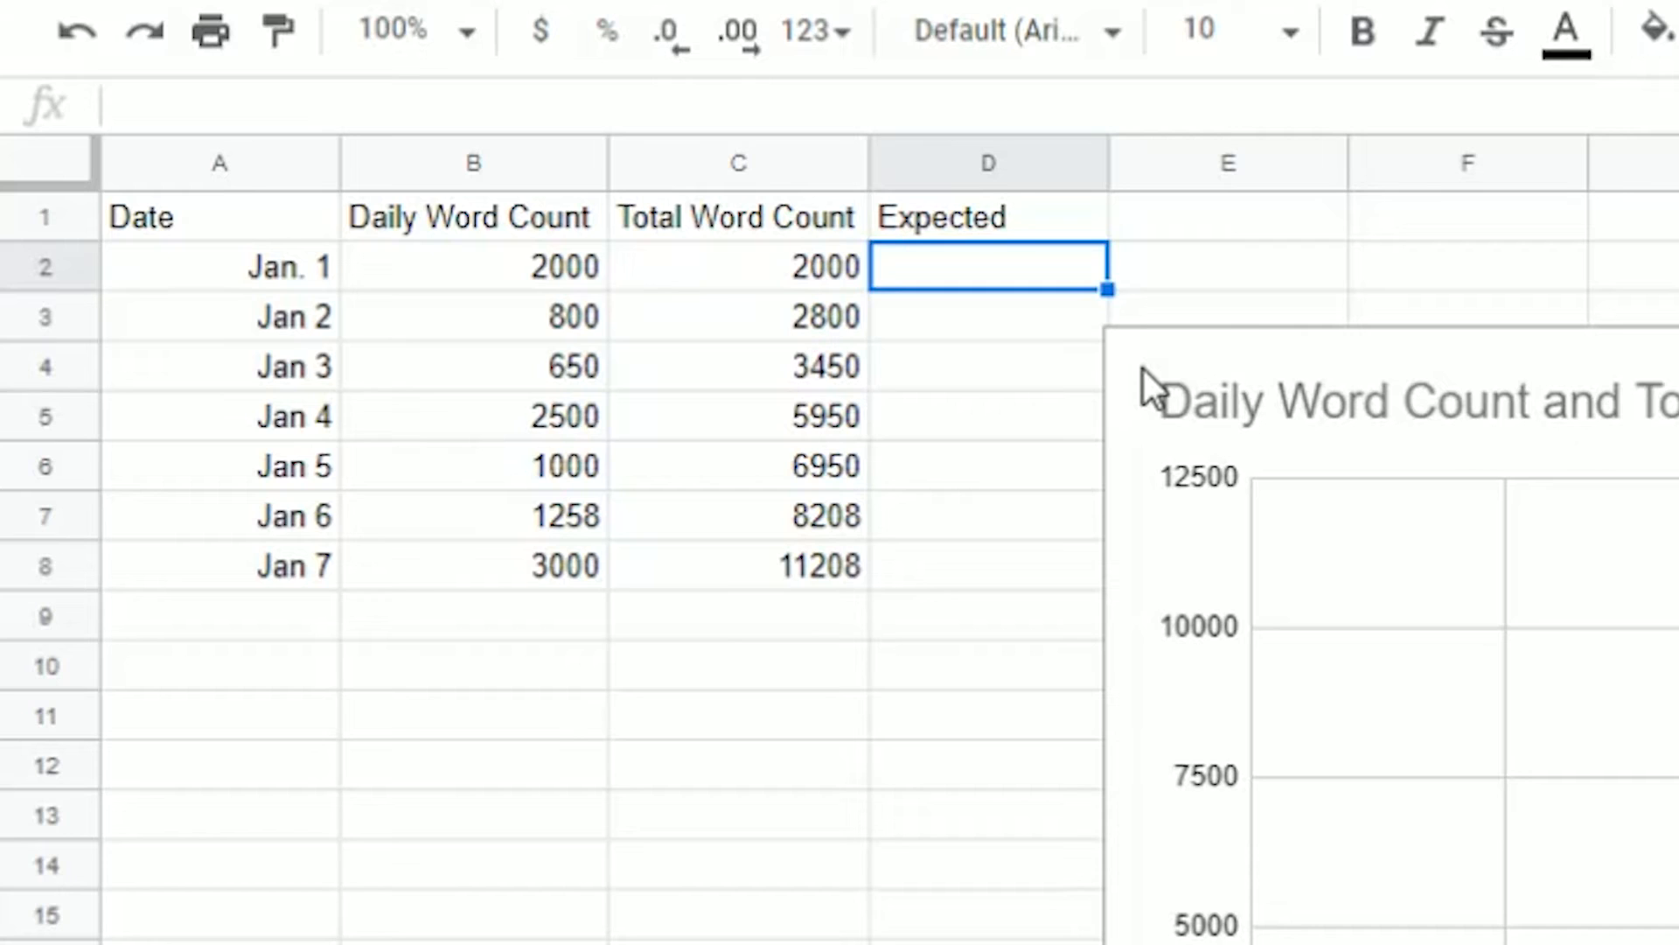
pyautogui.write('166')
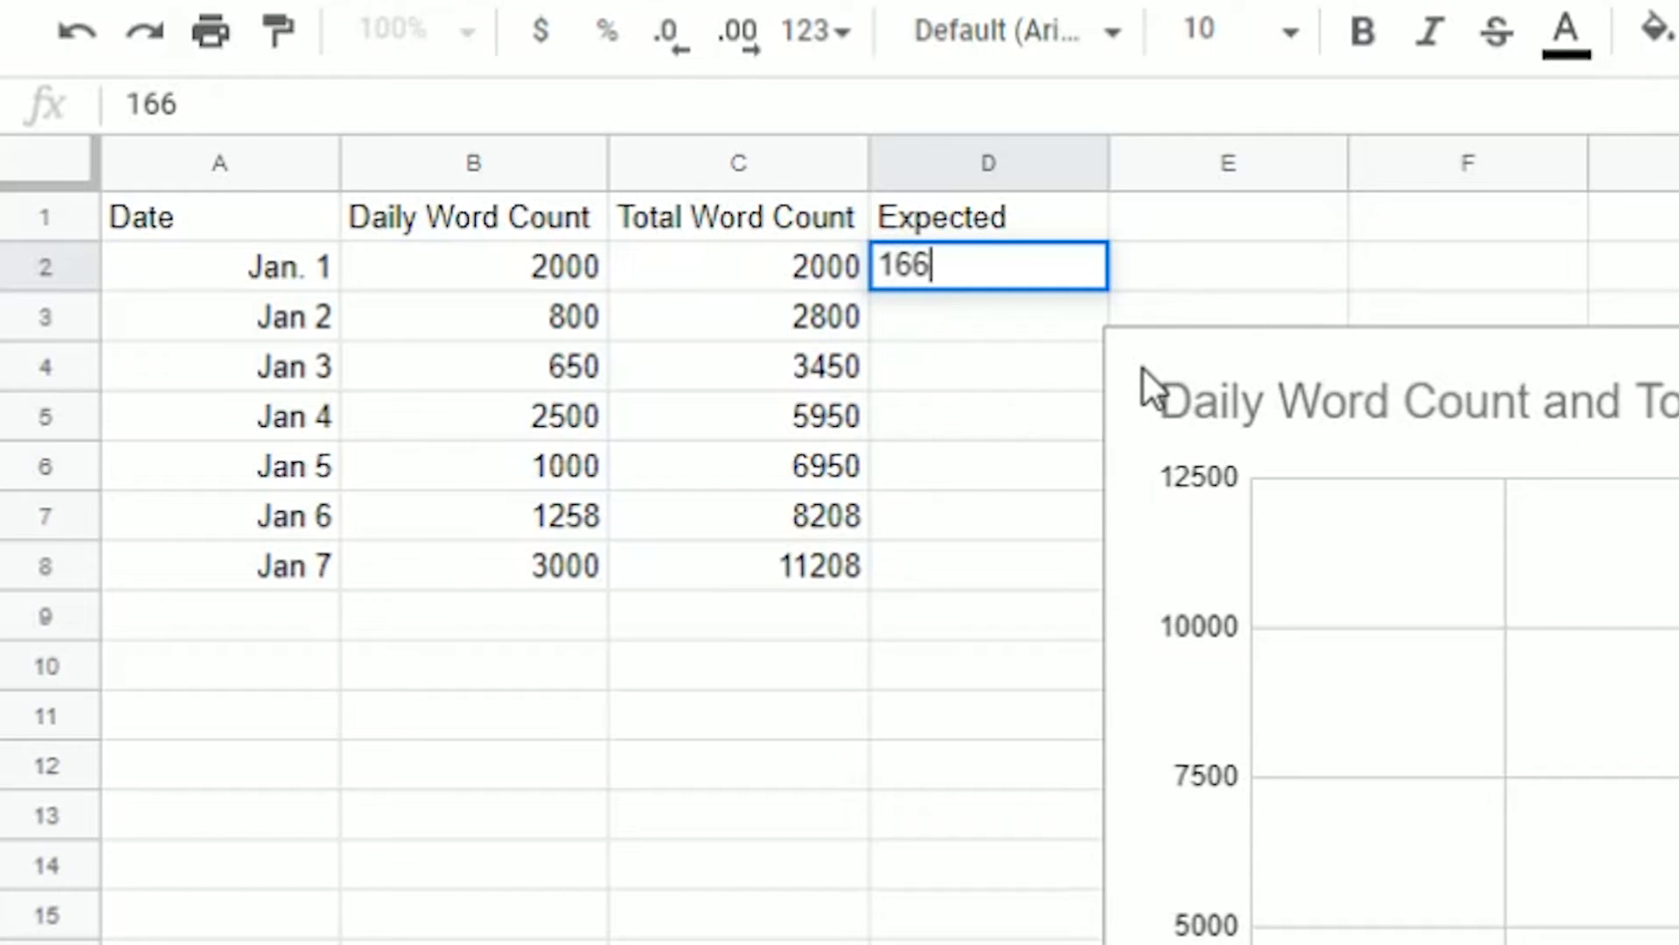
pyautogui.write('7')
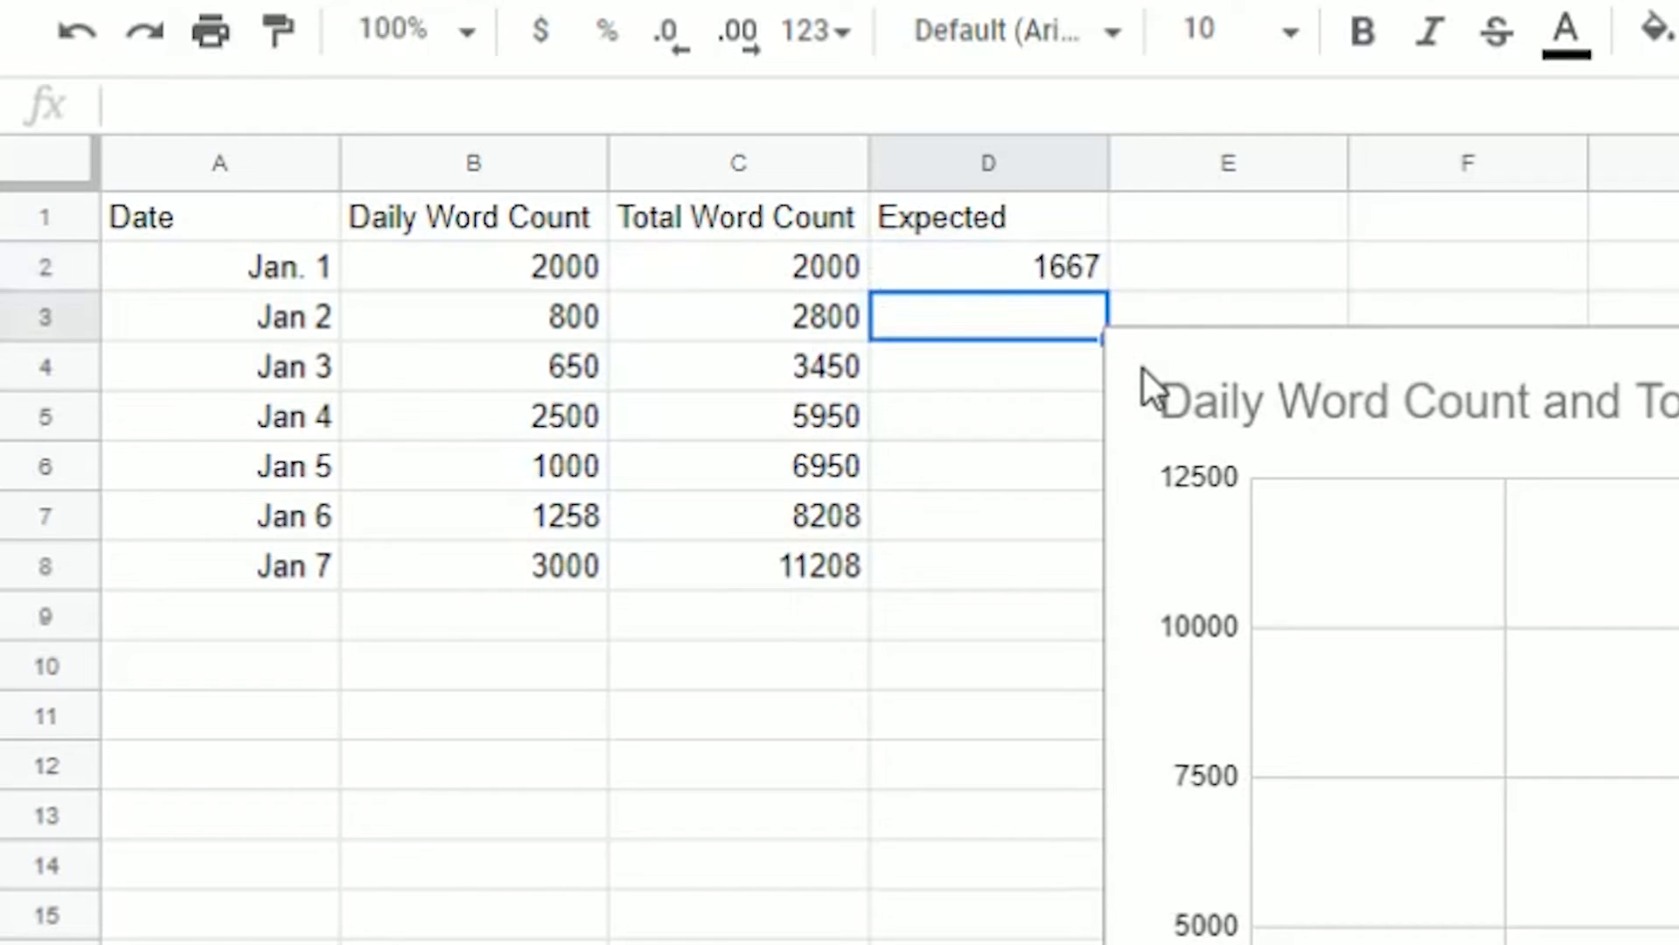
pyautogui.press('Return')
# Enter the formula =D2 + 1667 in cell D3 for the expected running total
pyautogui.click(423, 120)
pyautogui.write('=')
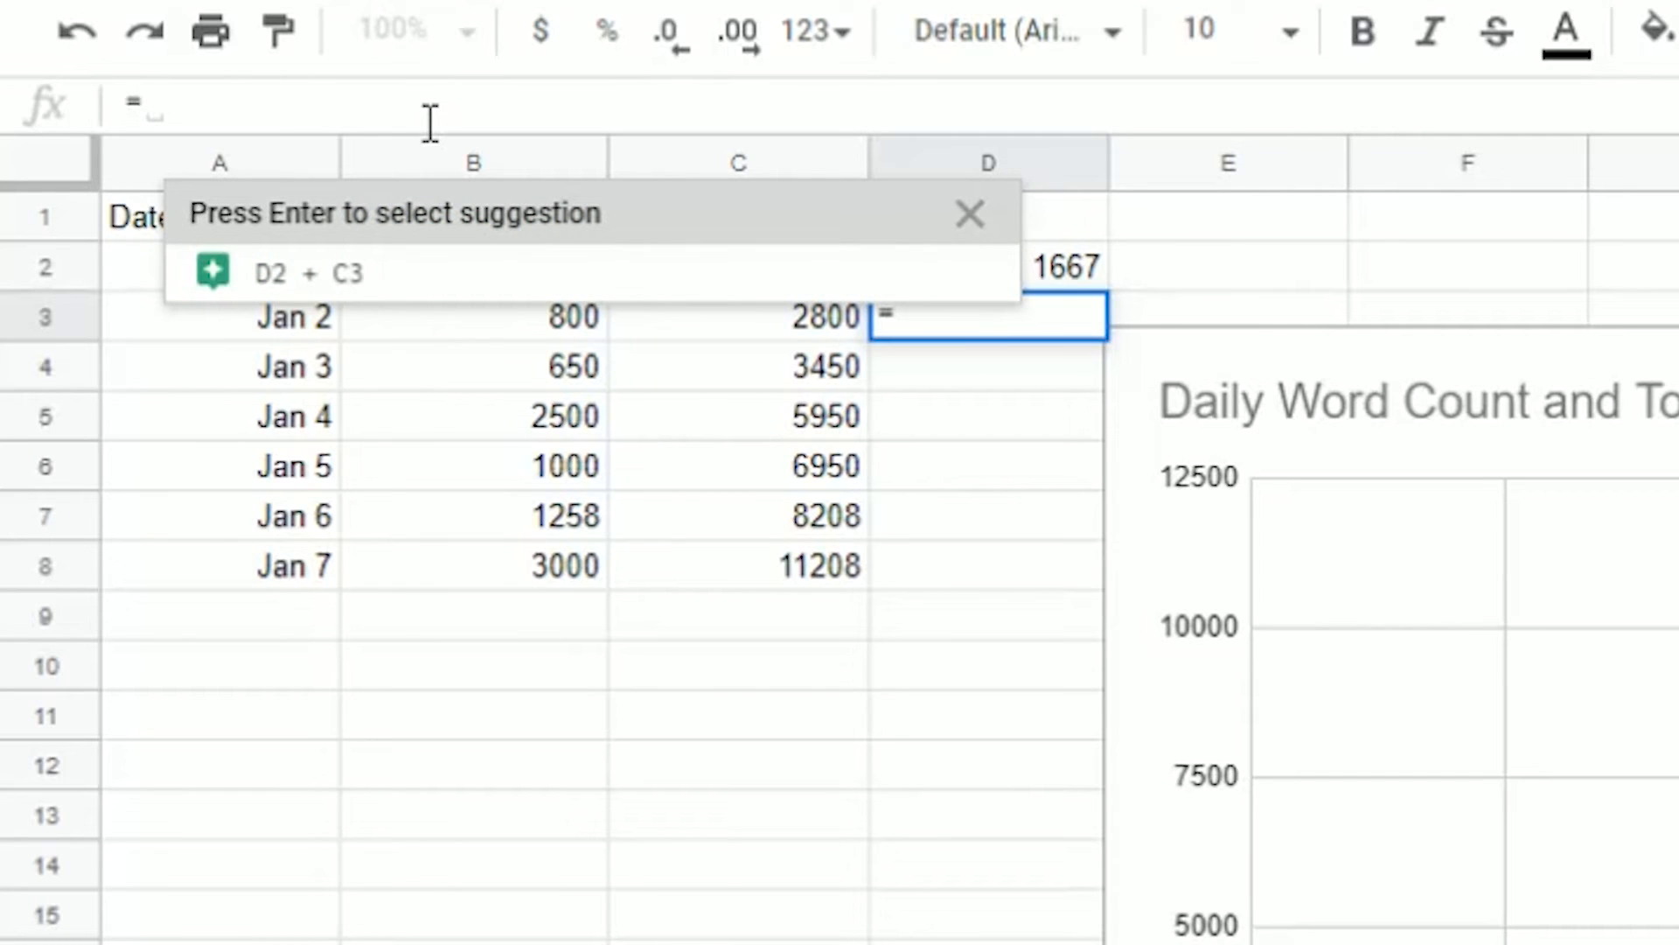
pyautogui.write('D2 ')
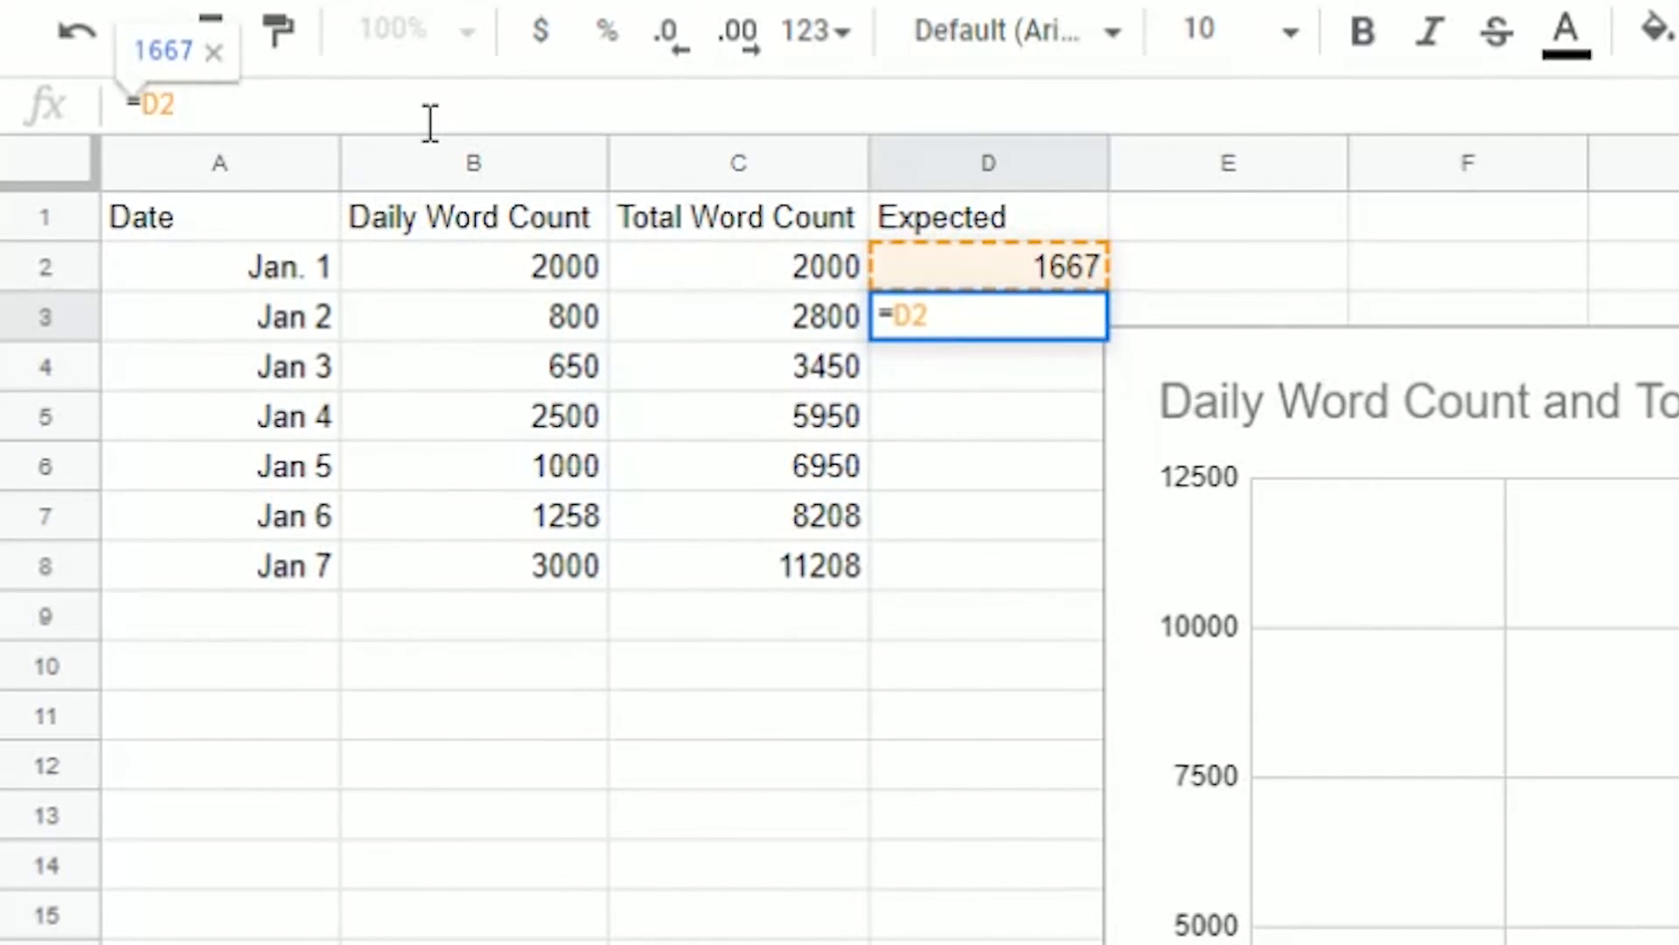
pyautogui.write('+')
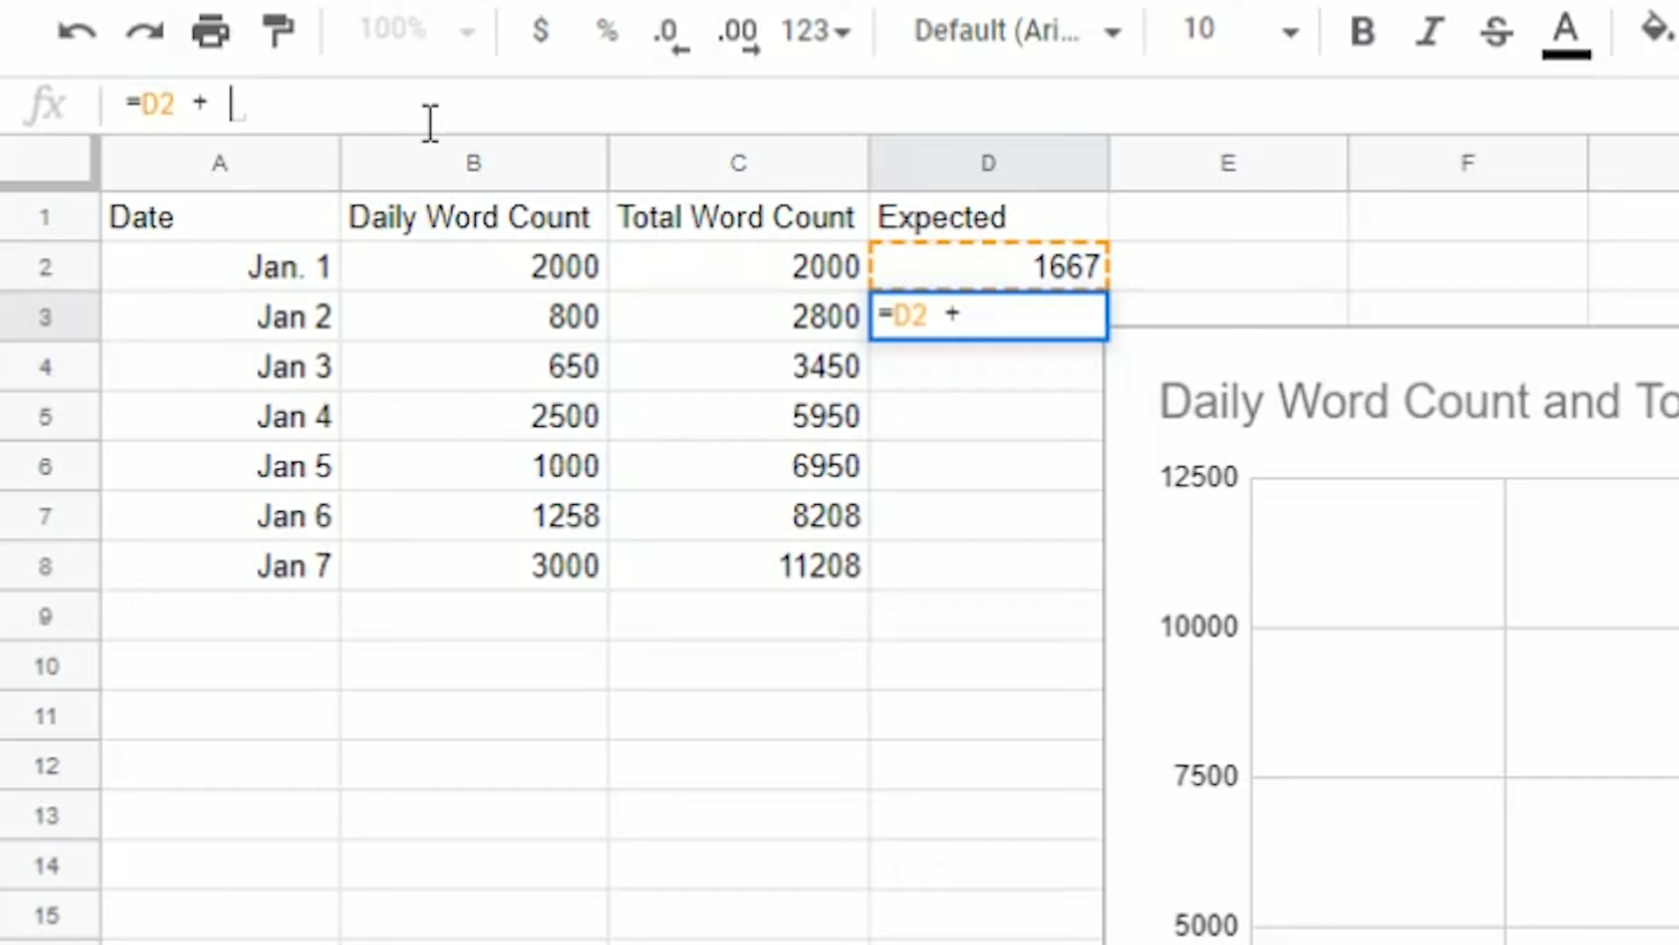
pyautogui.write(' 1667')
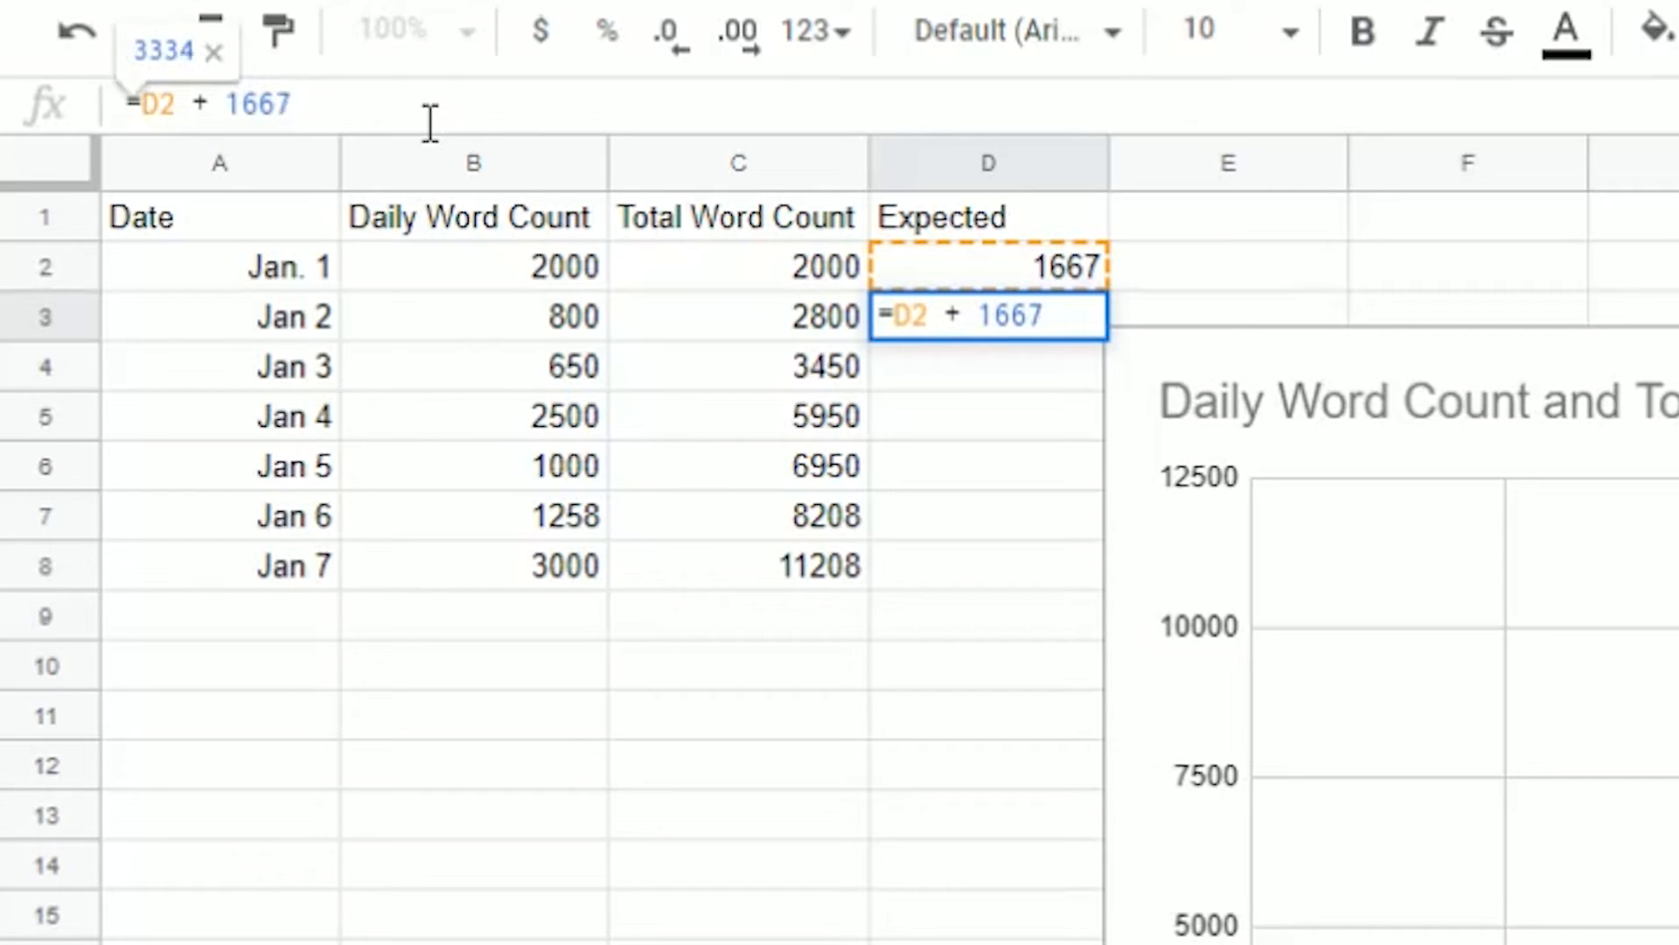
pyautogui.press('Return')
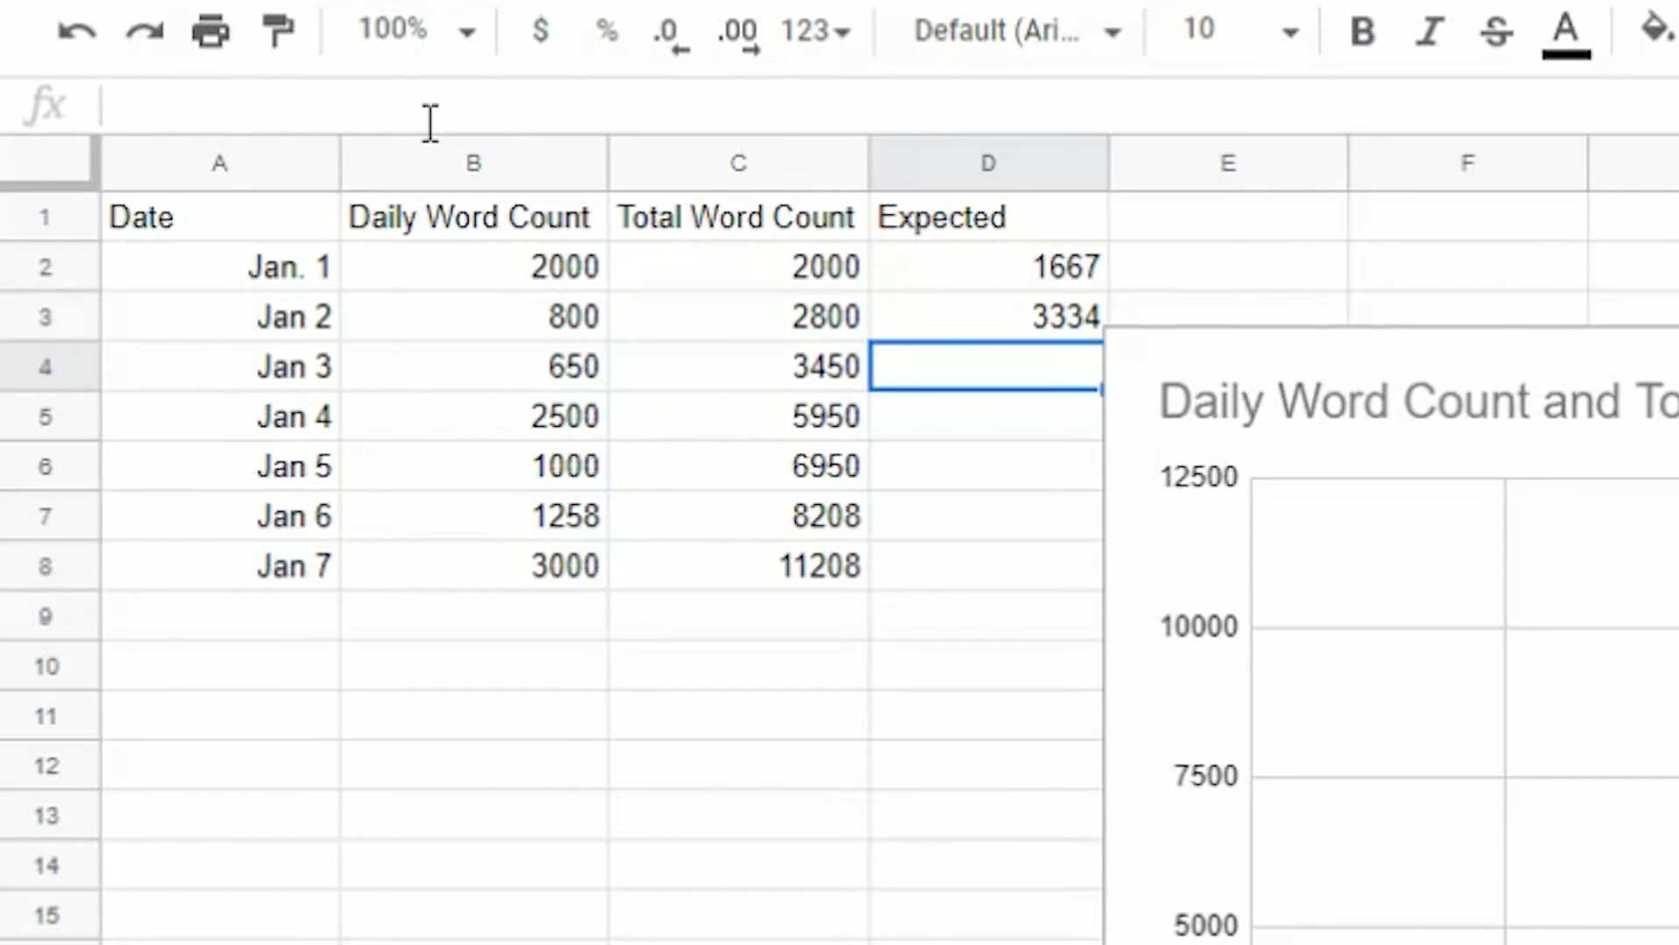
# Move the chart clear of column D and fill the D3 formula down through D8
pyautogui.click(1668, 375)
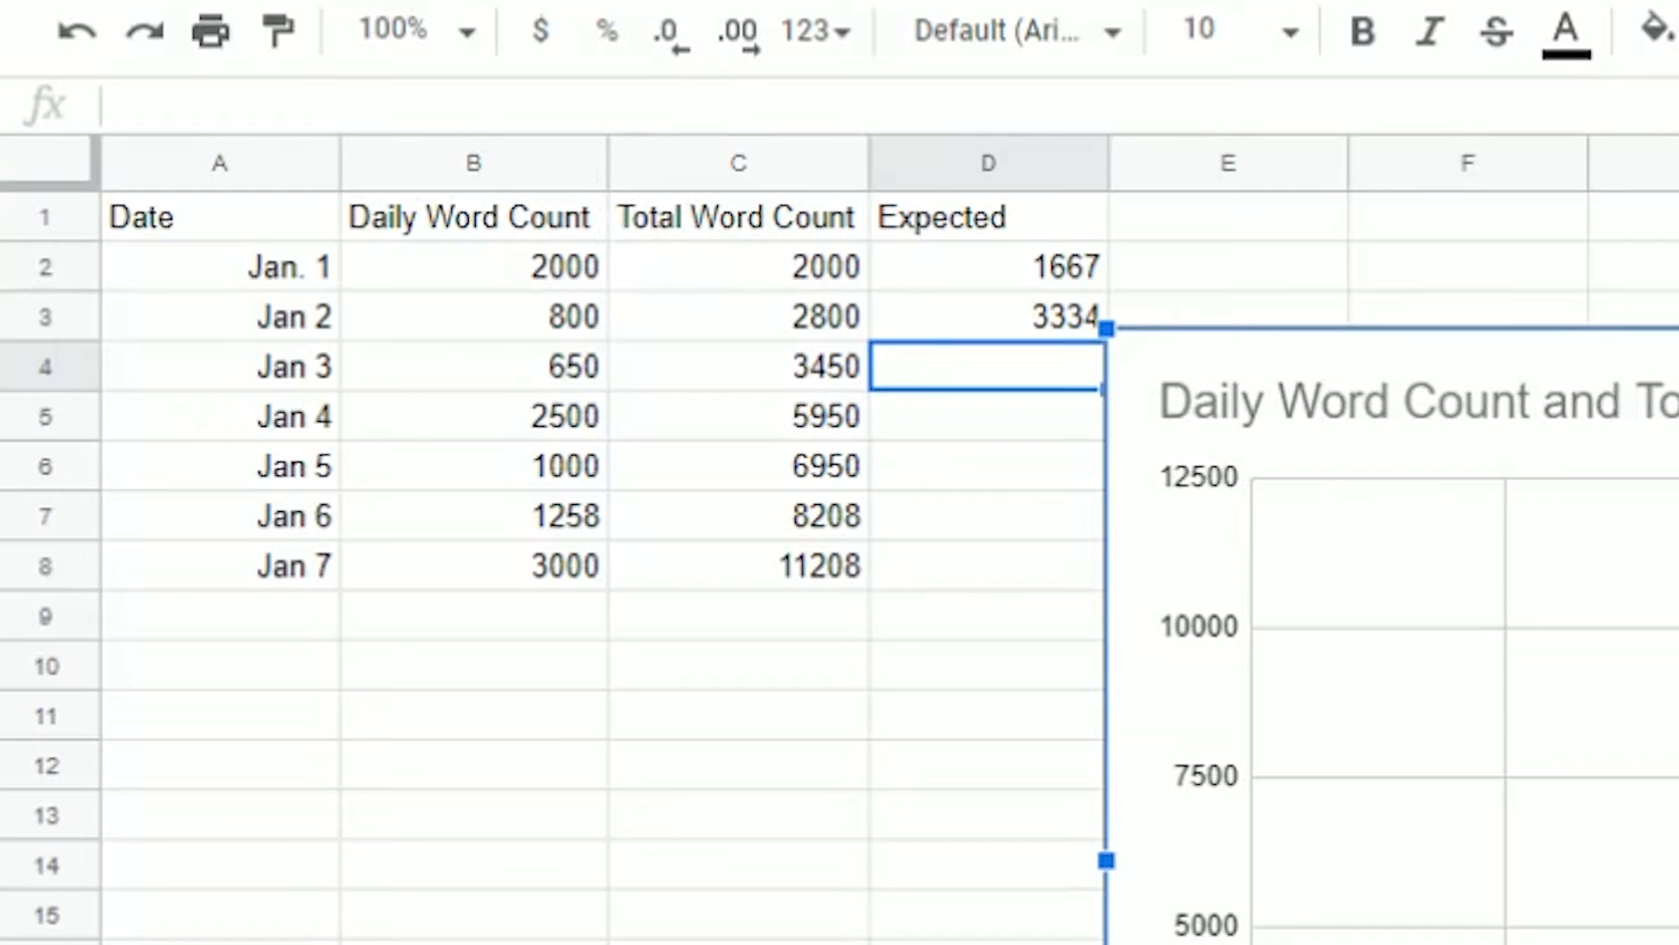
pyautogui.moveTo(1557, 402); pyautogui.dragTo(1671, 436)
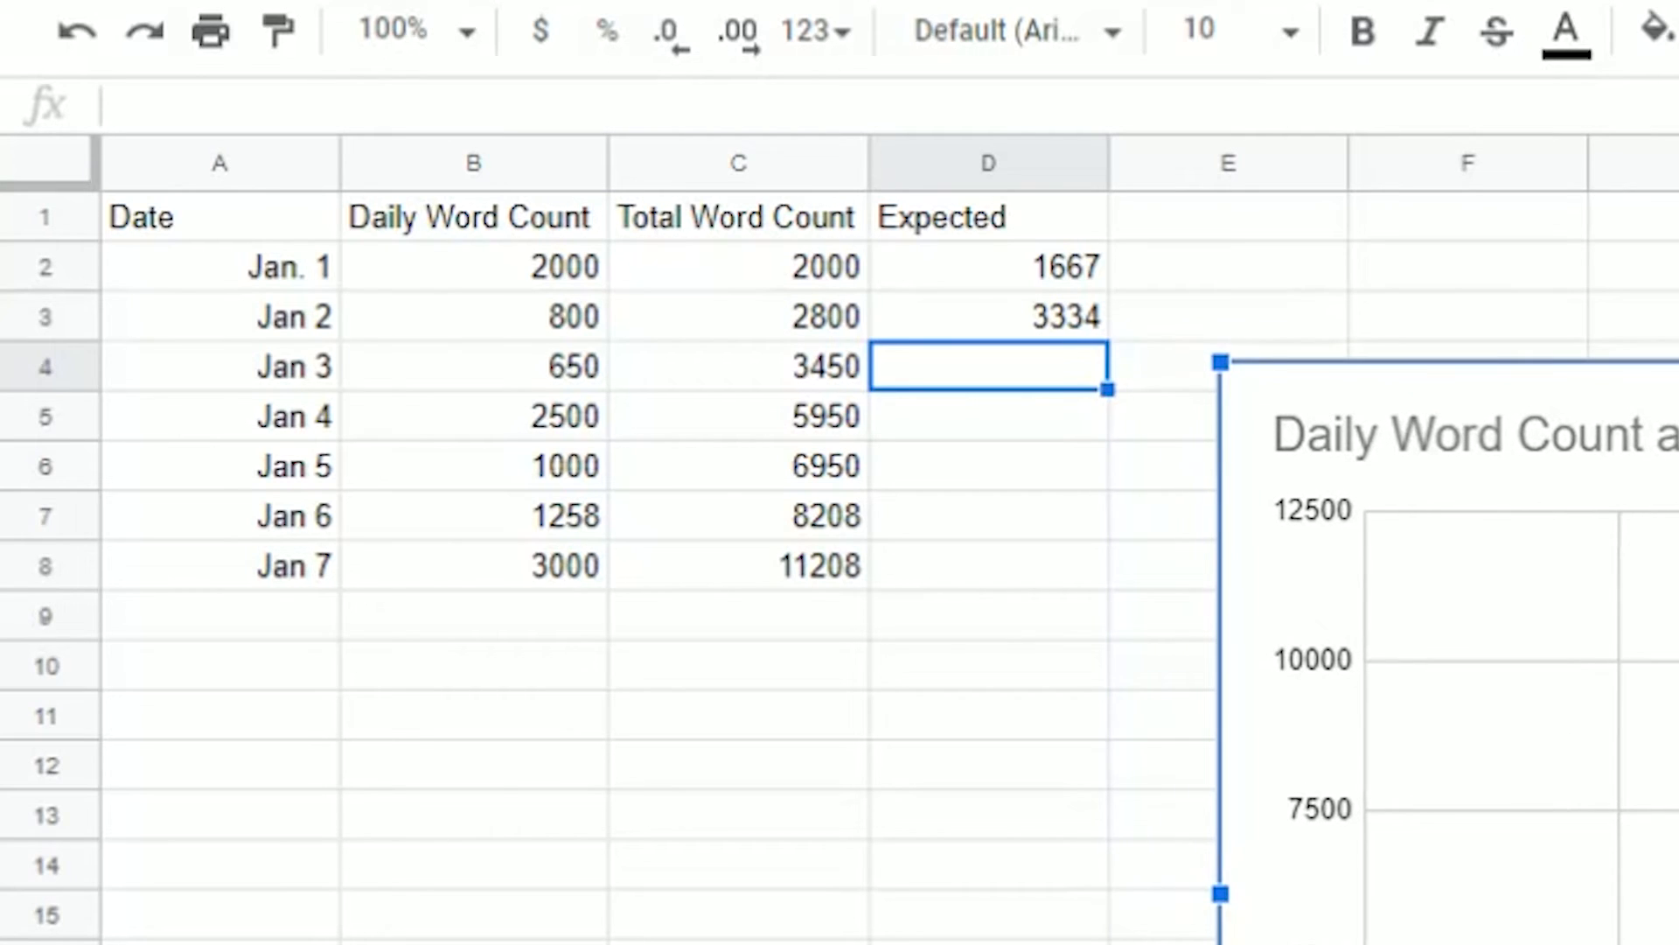
pyautogui.click(987, 307)
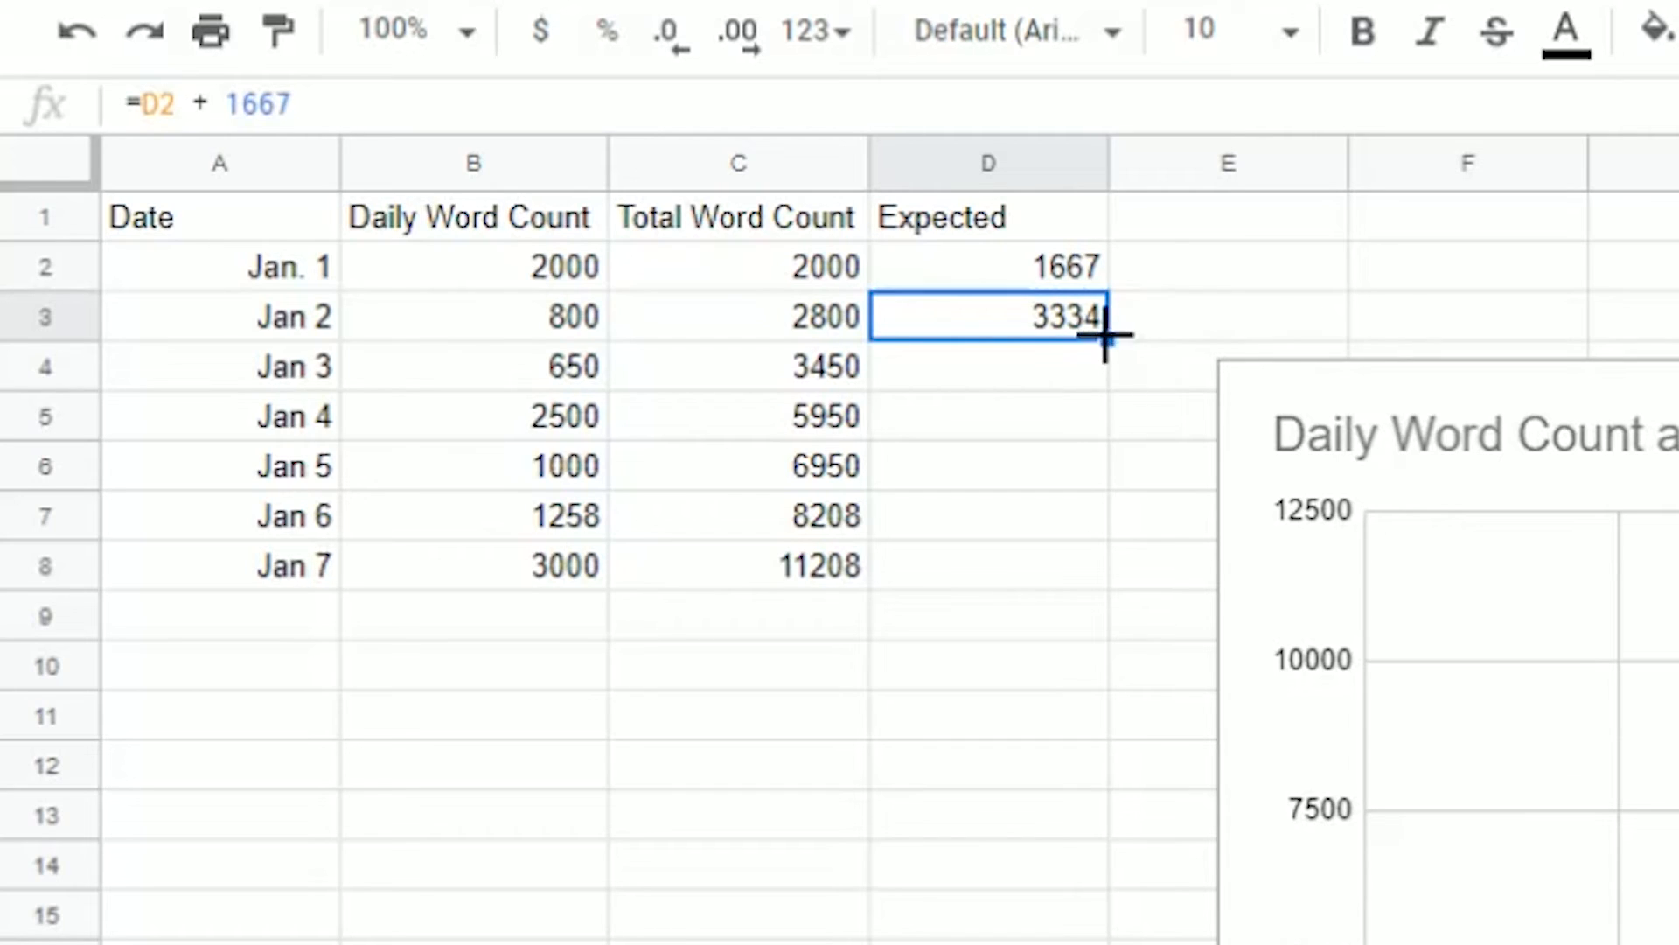
pyautogui.moveTo(1107, 339); pyautogui.dragTo(1104, 568)
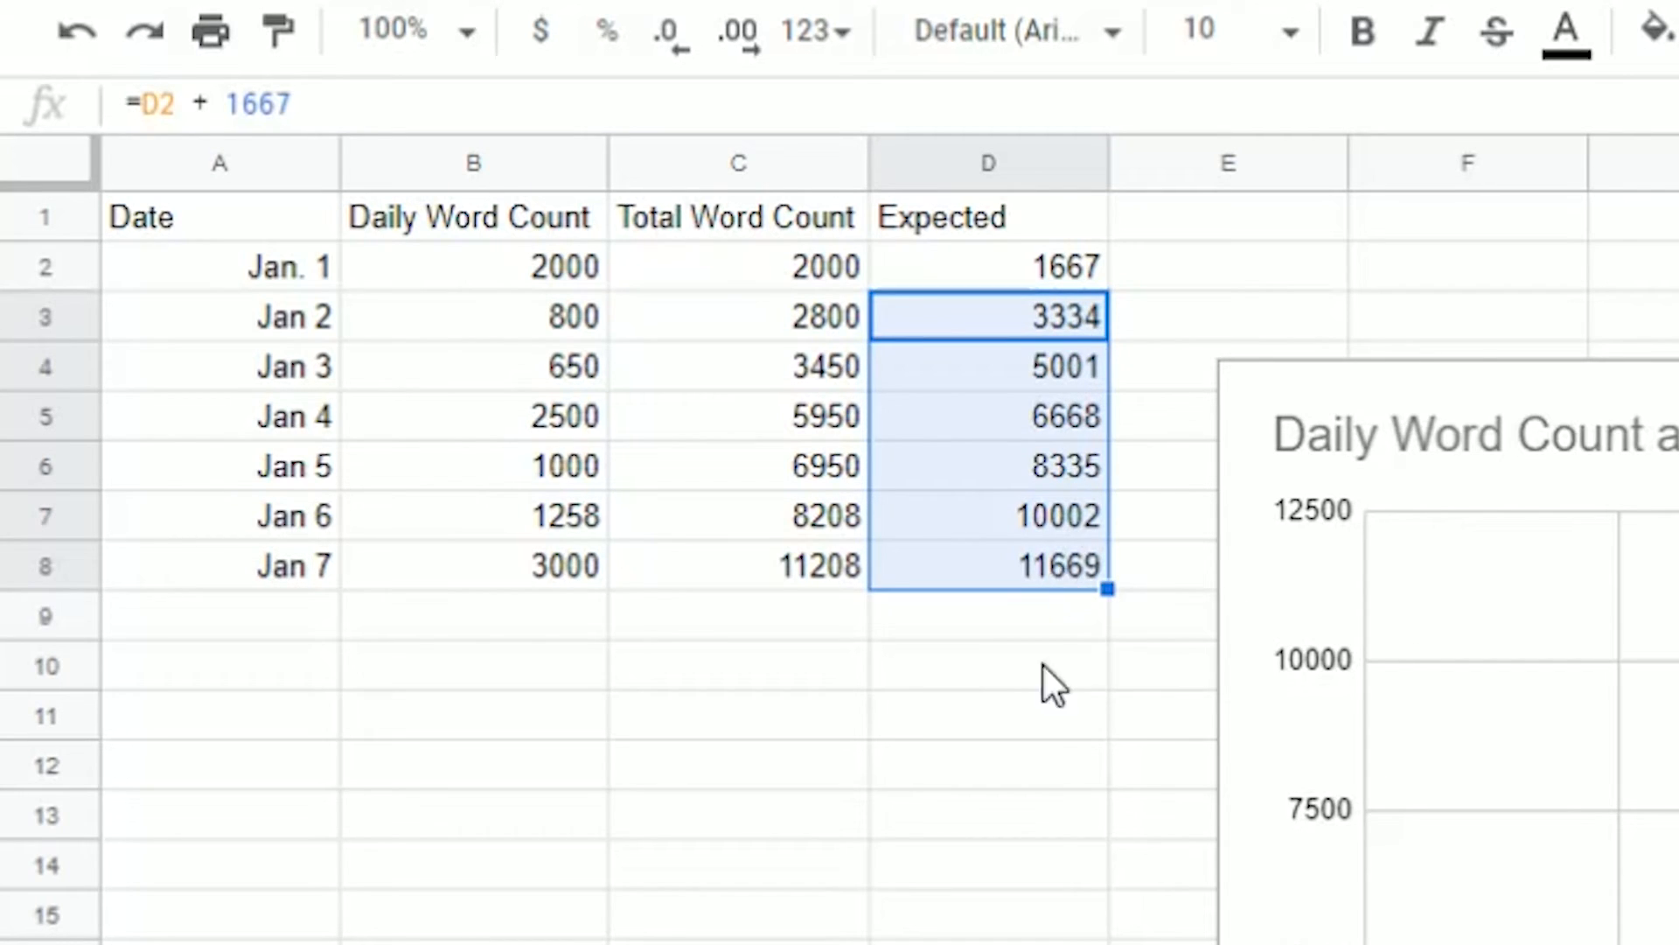
pyautogui.click(1032, 764)
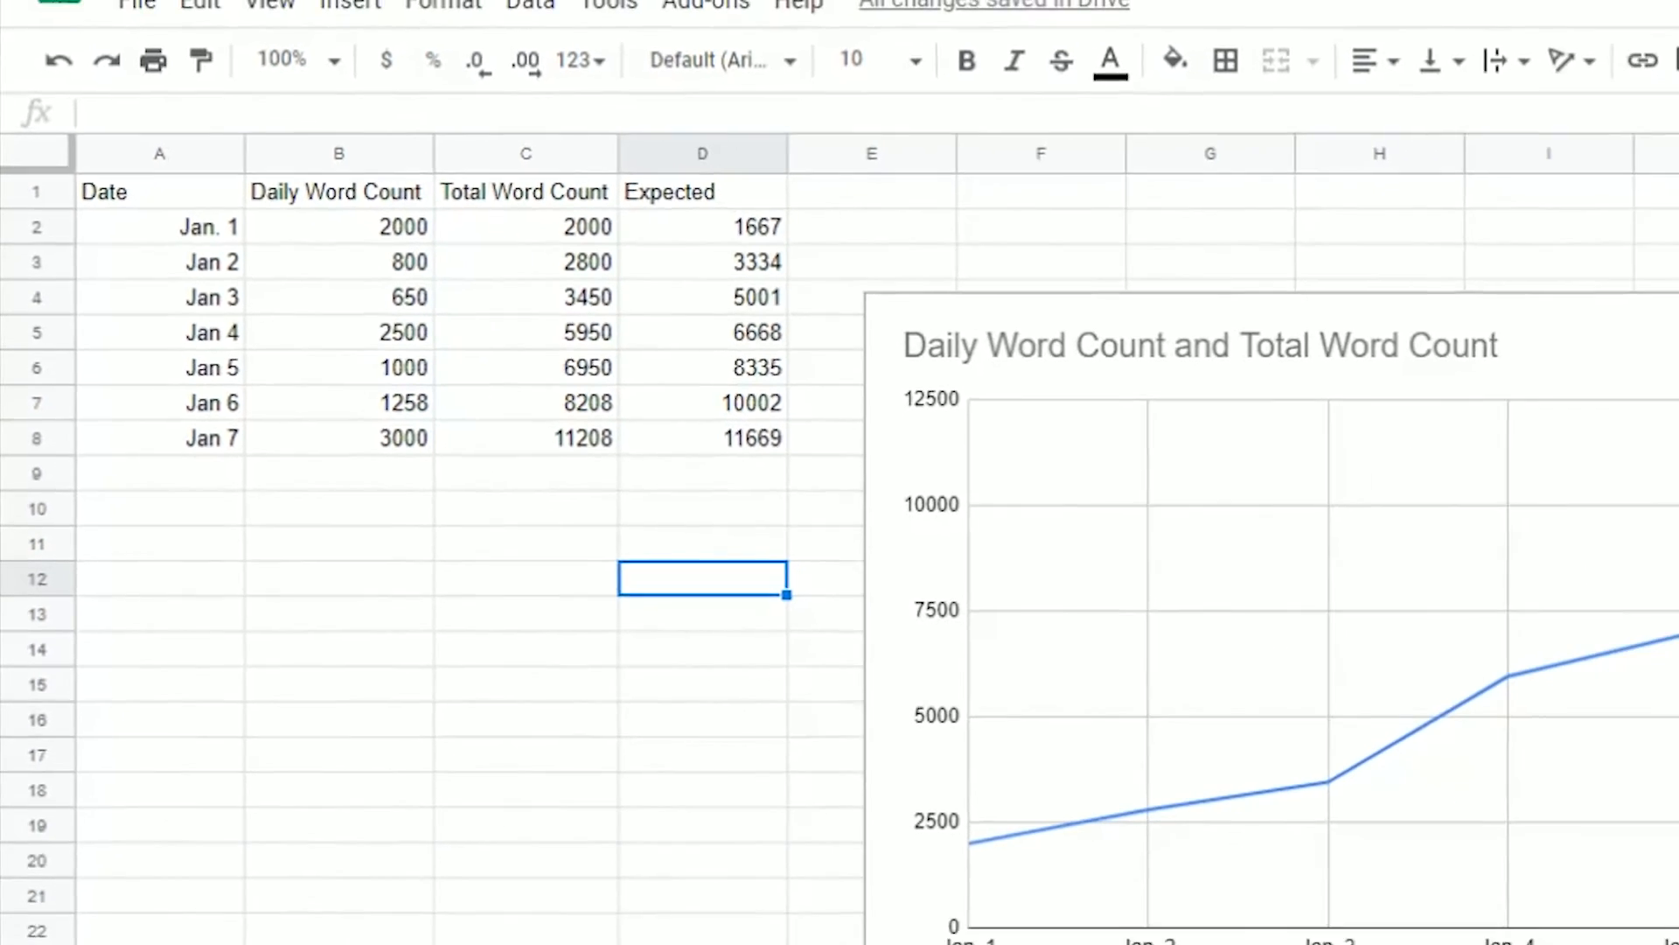
# Add the Expected column, range D1:D8, as a second series in the line chart
pyautogui.click(1025, 280)
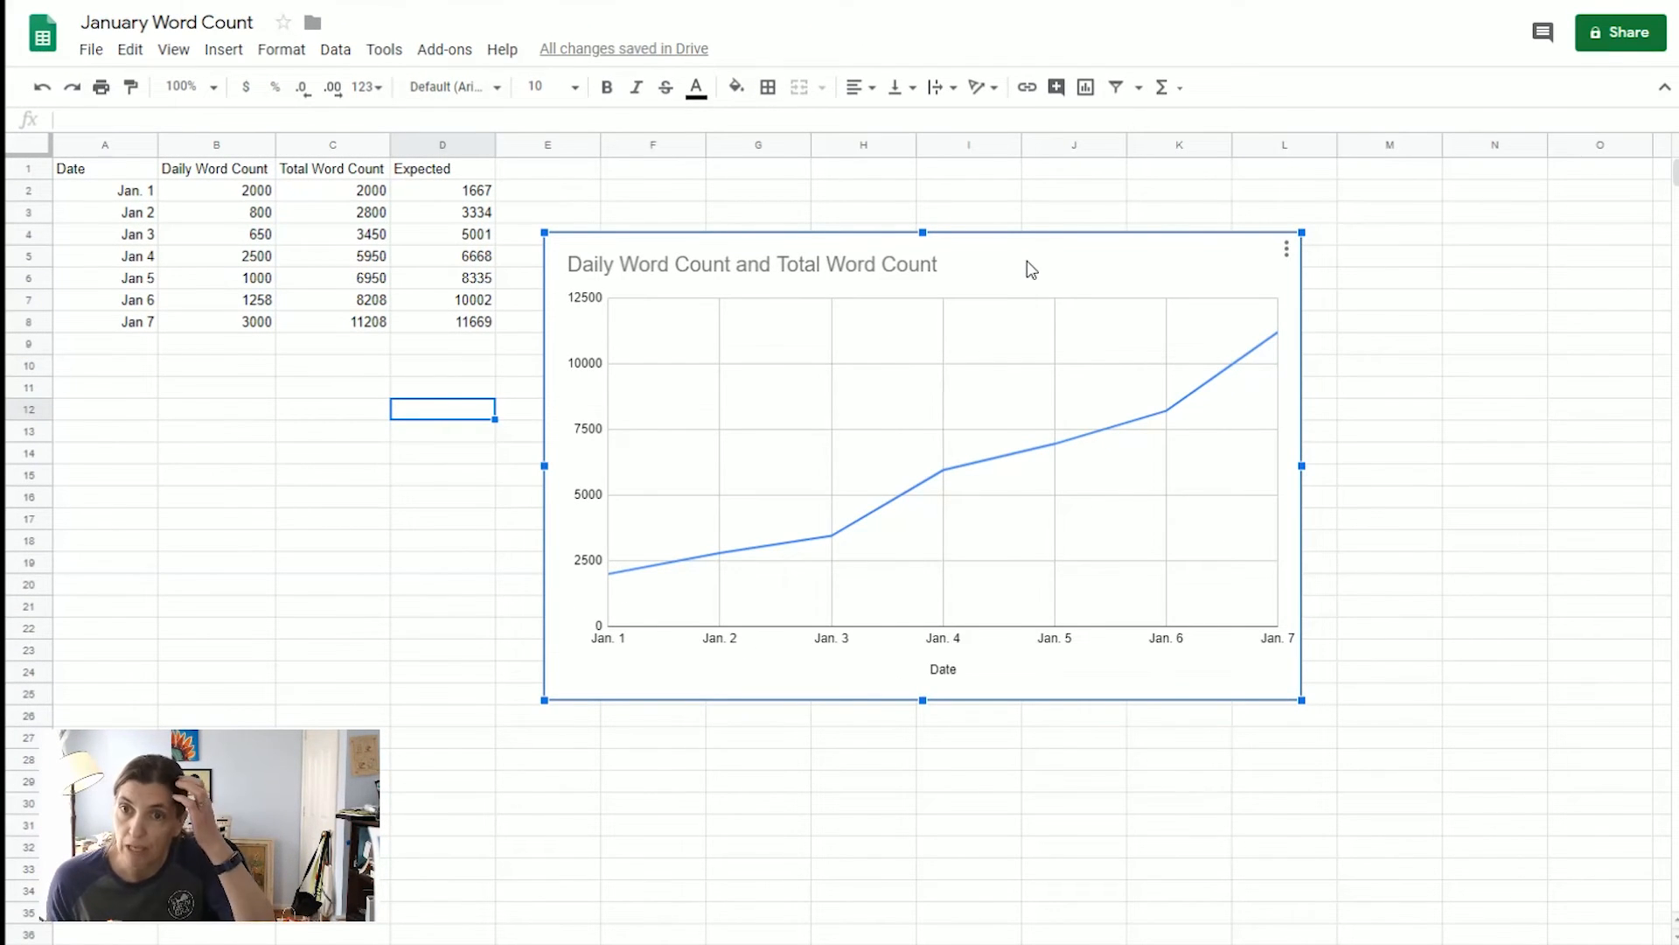
pyautogui.click(1286, 256)
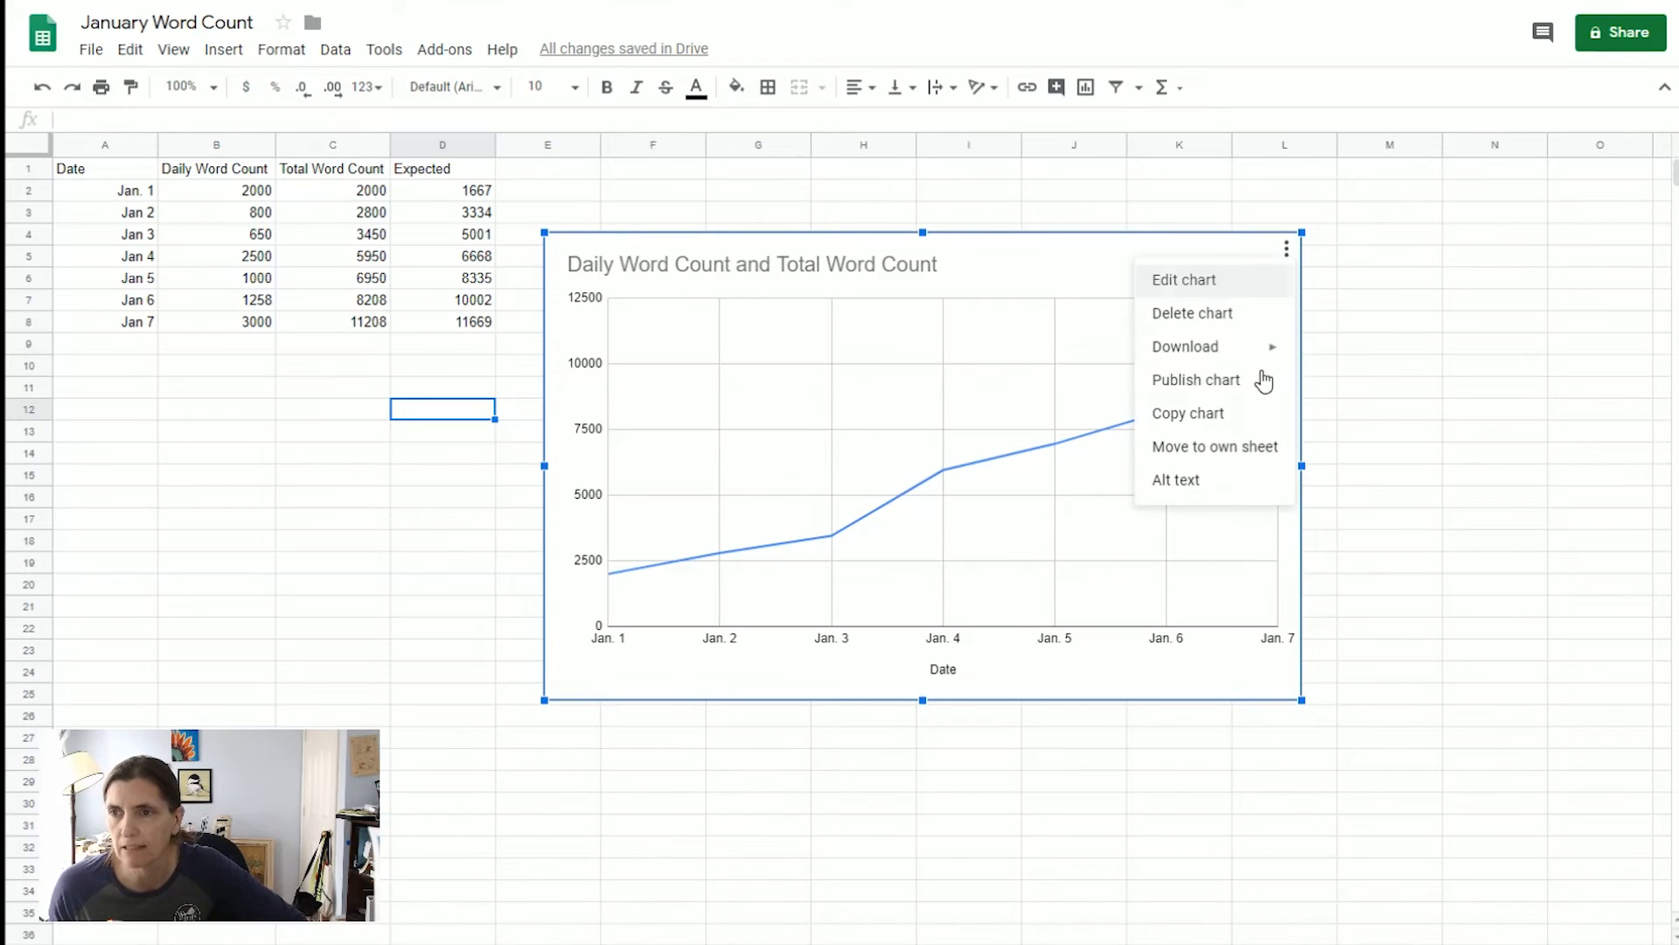
pyautogui.click(1211, 280)
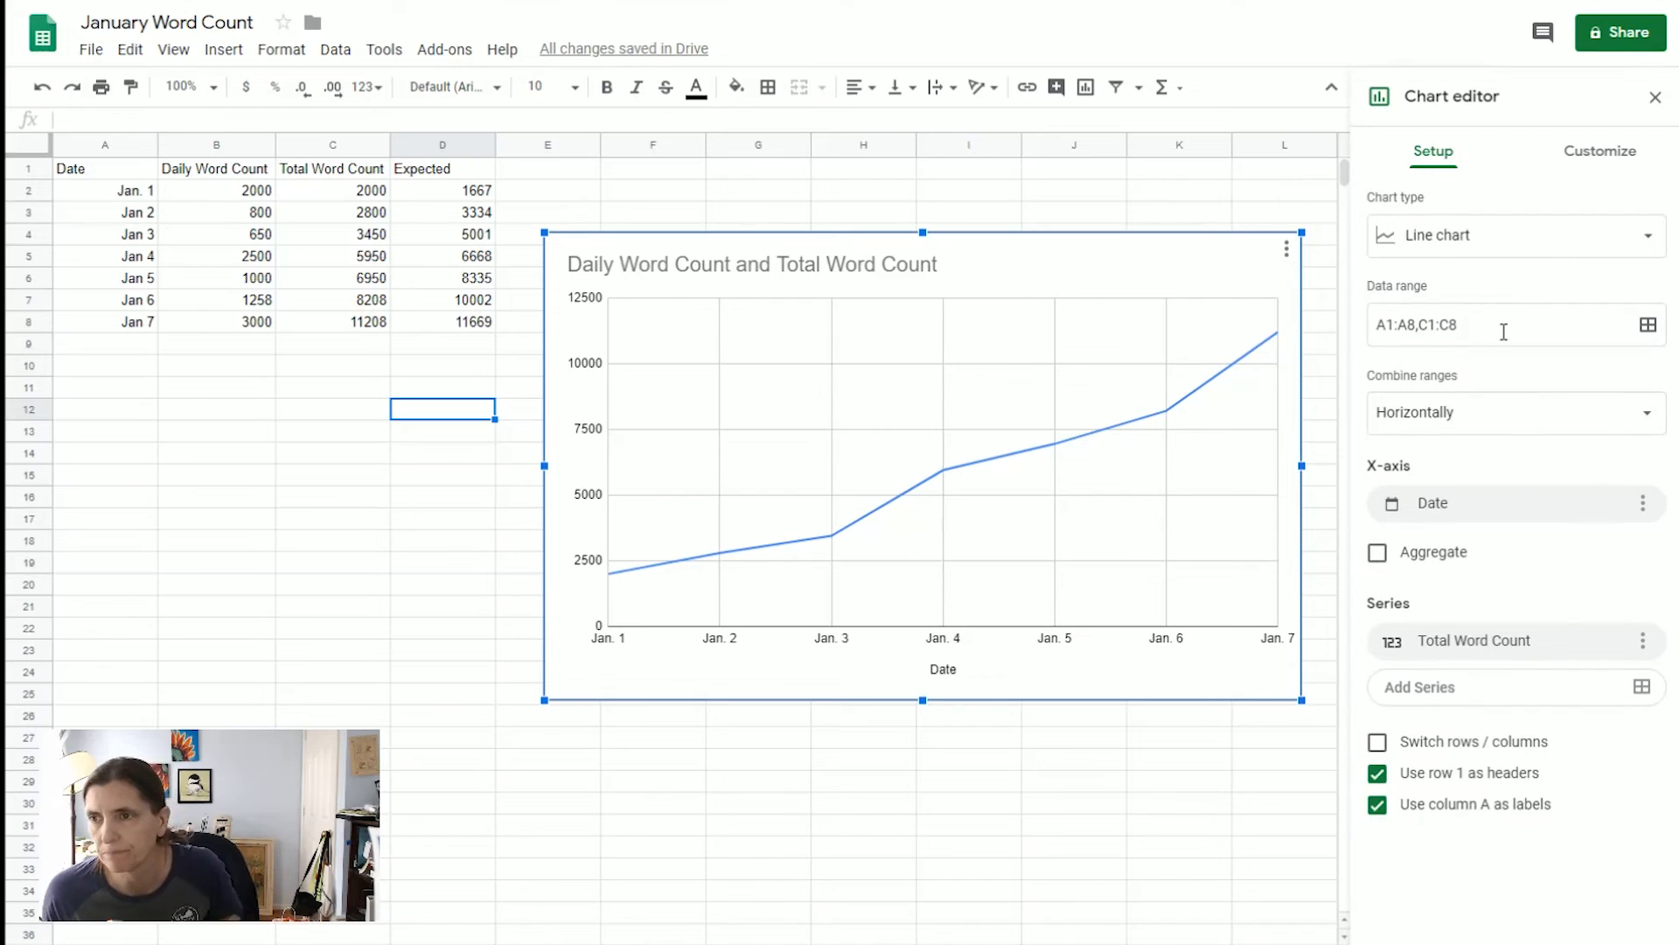
pyautogui.click(1426, 696)
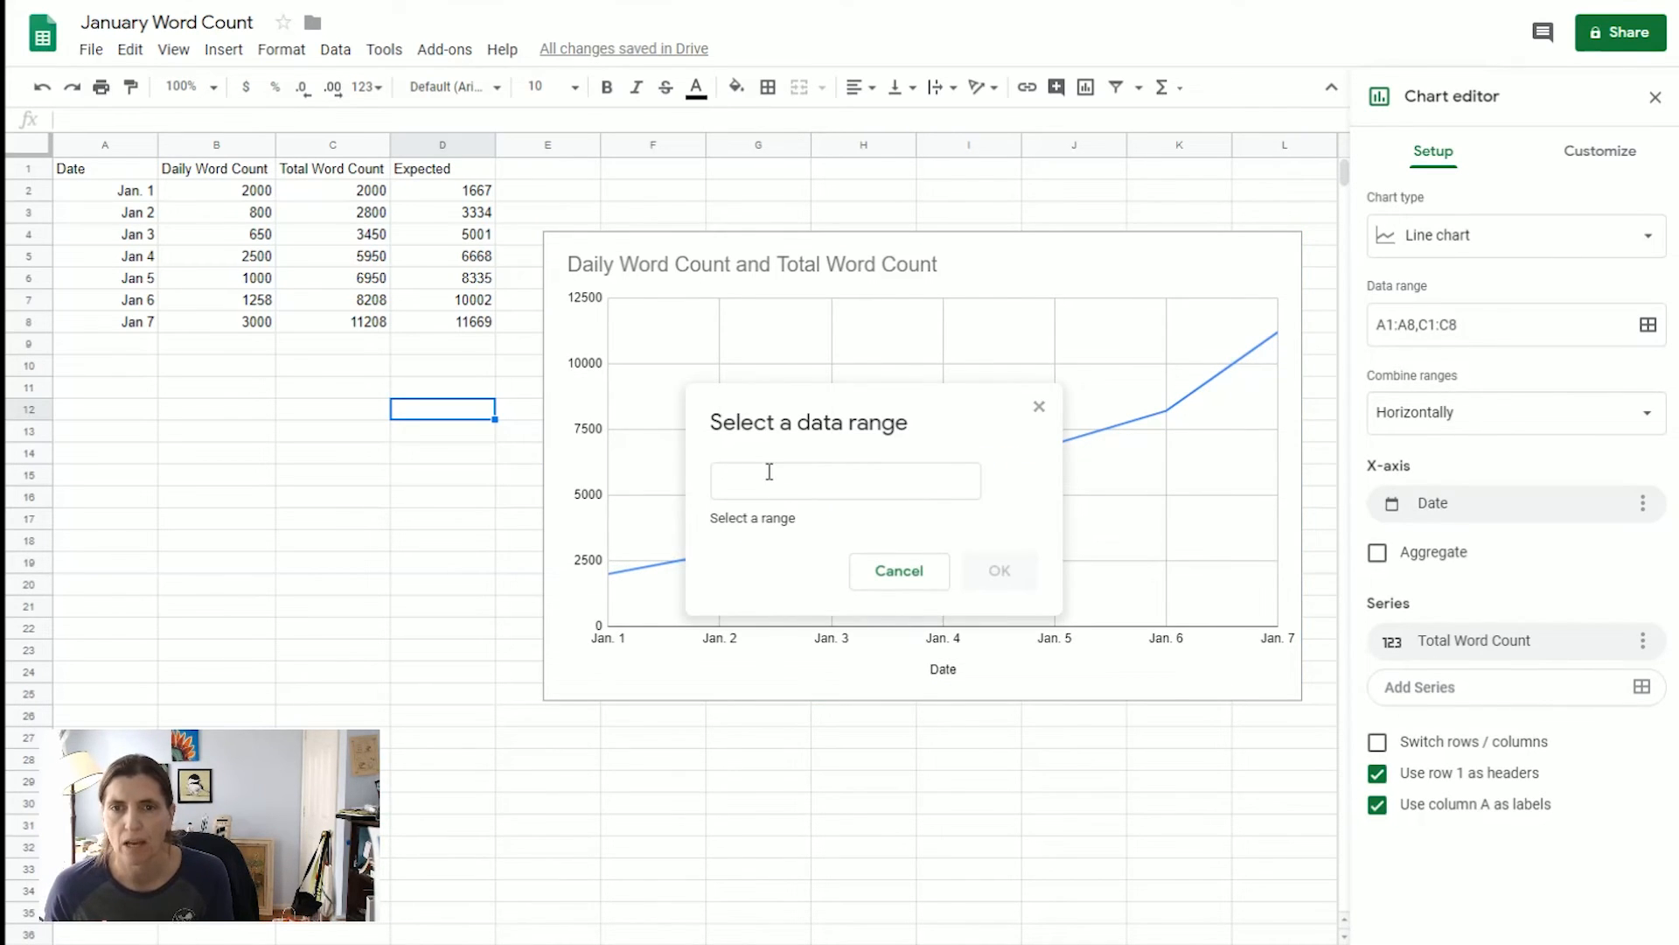
pyautogui.click(767, 484)
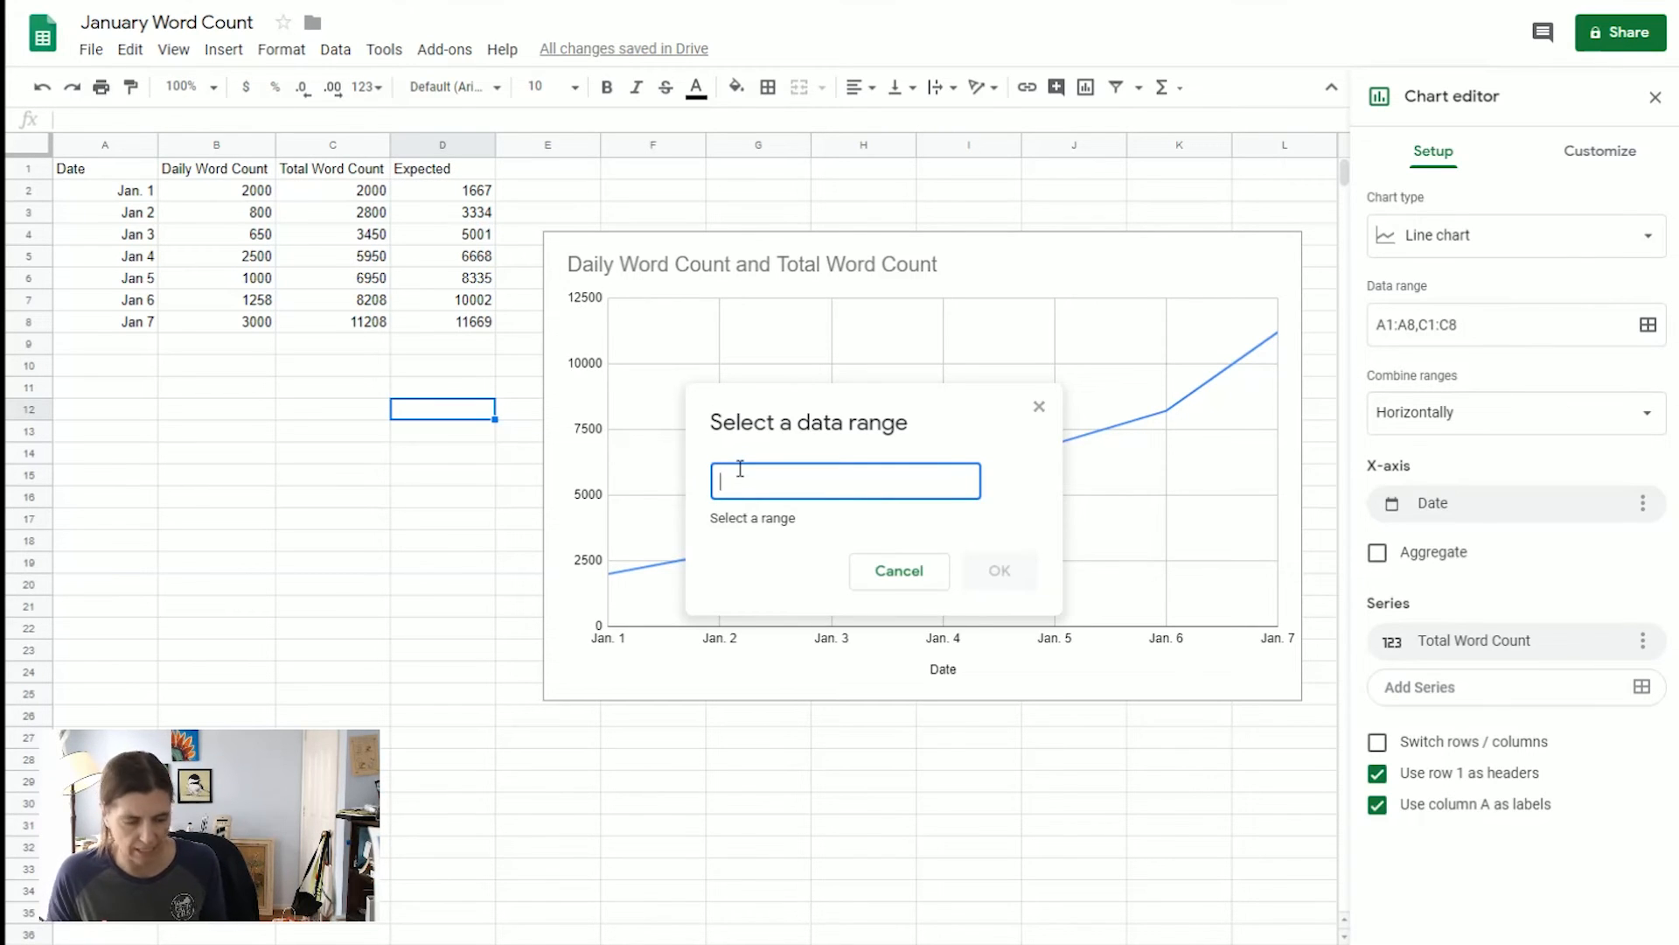
pyautogui.write('D1:')
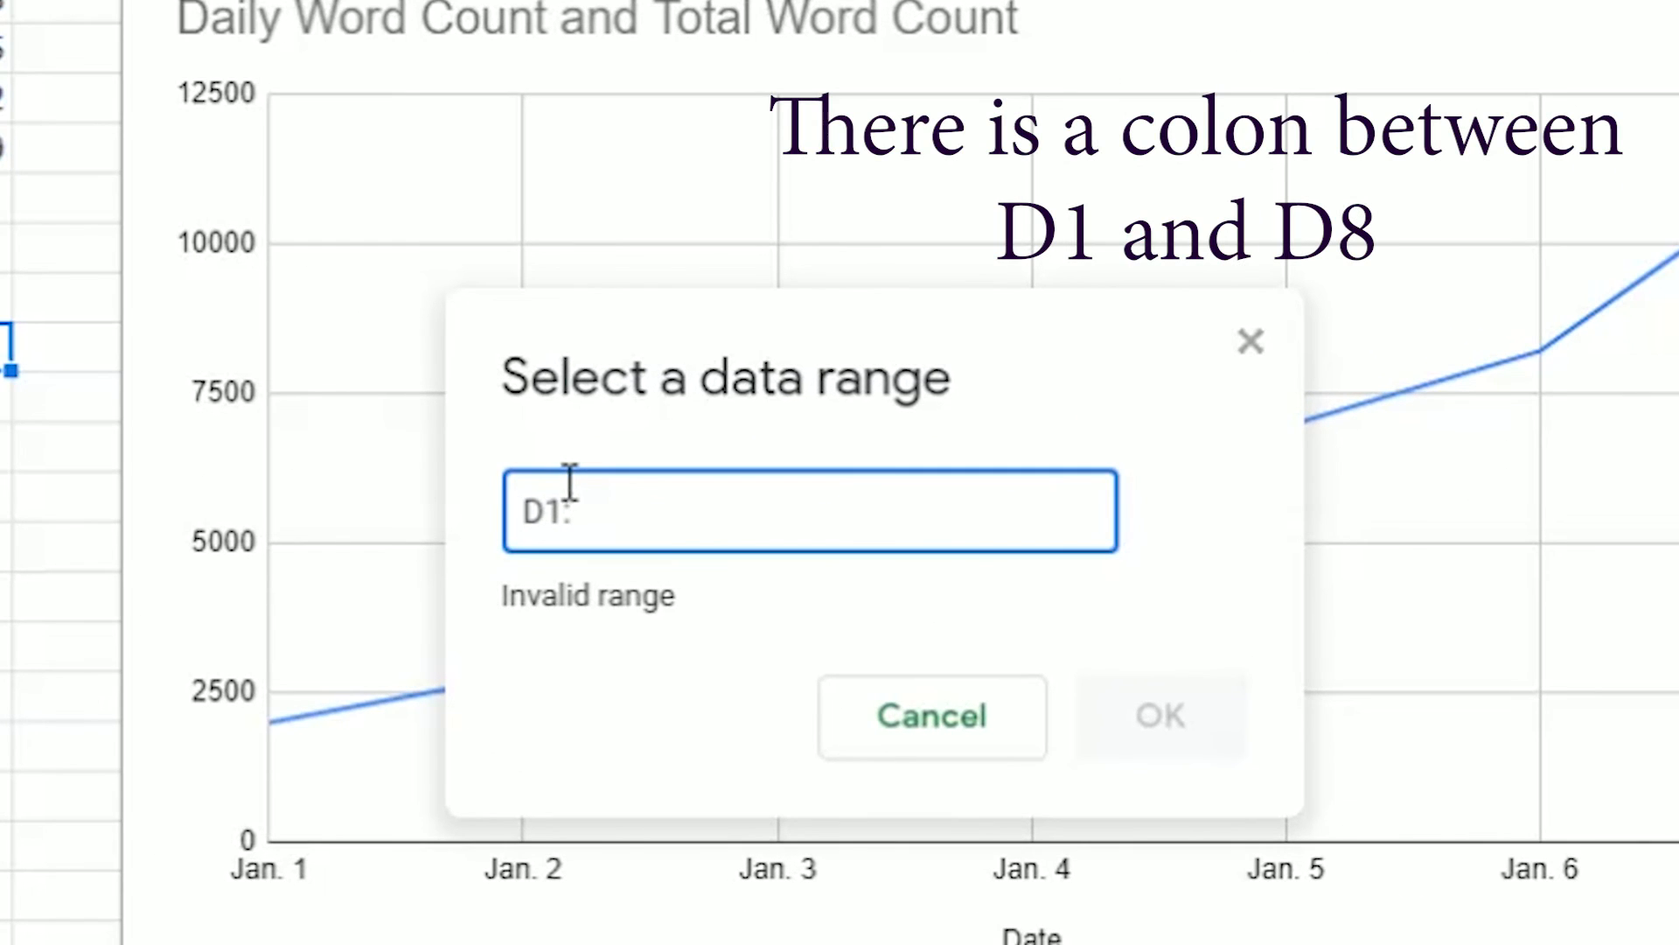
pyautogui.write('D')
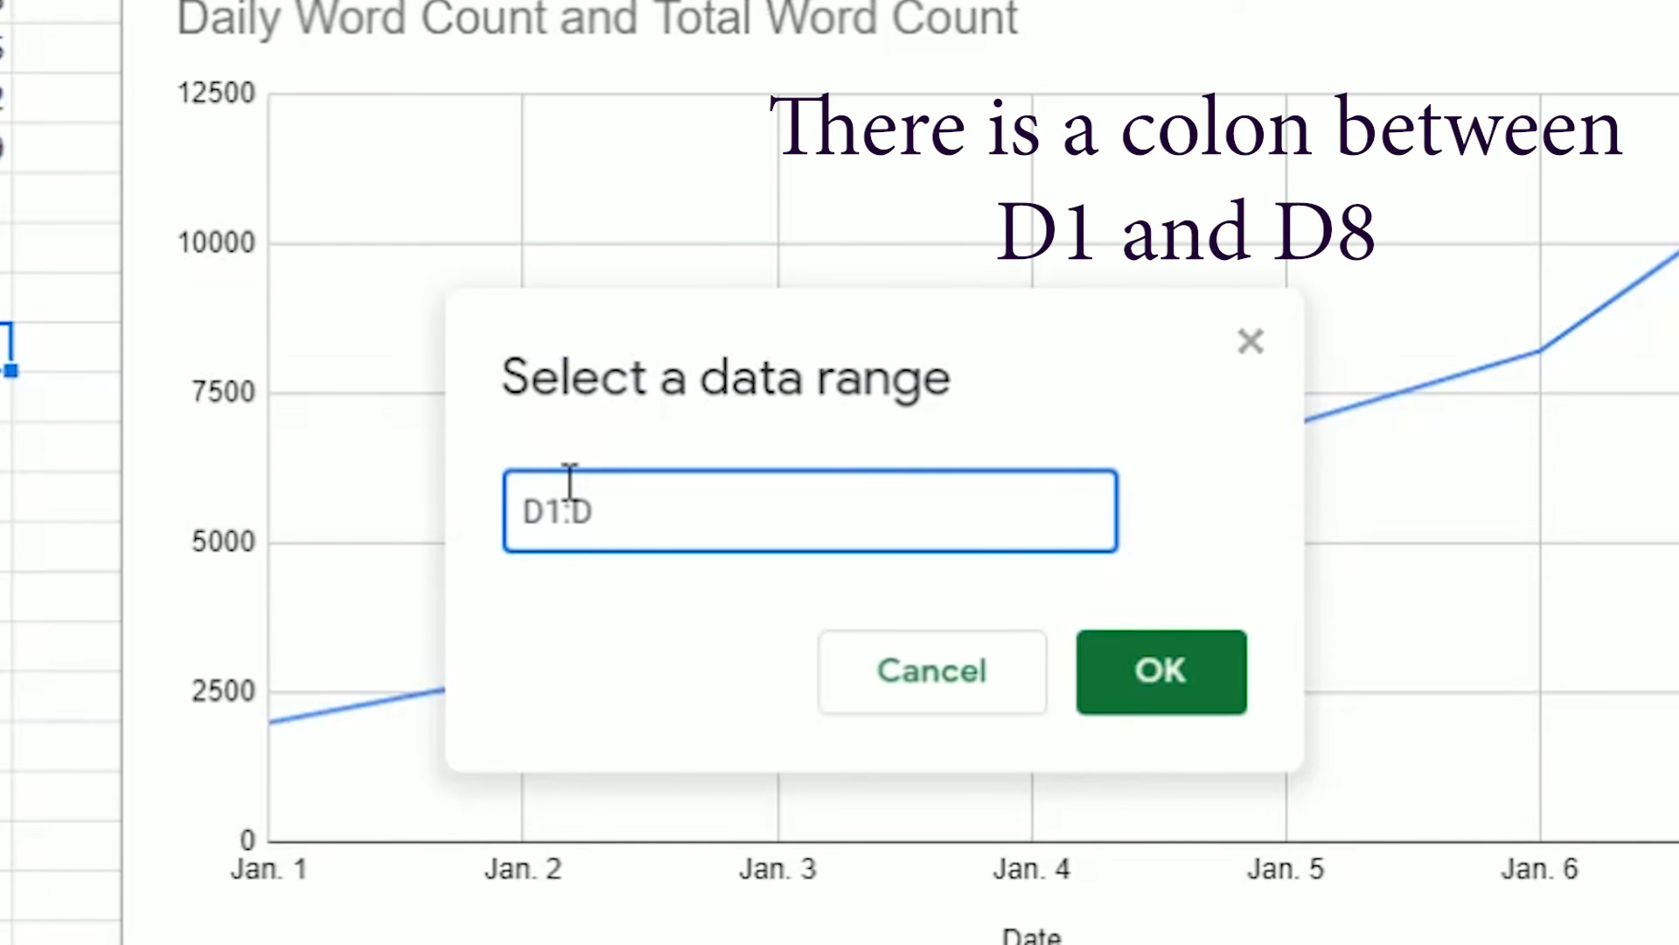
pyautogui.write('8')
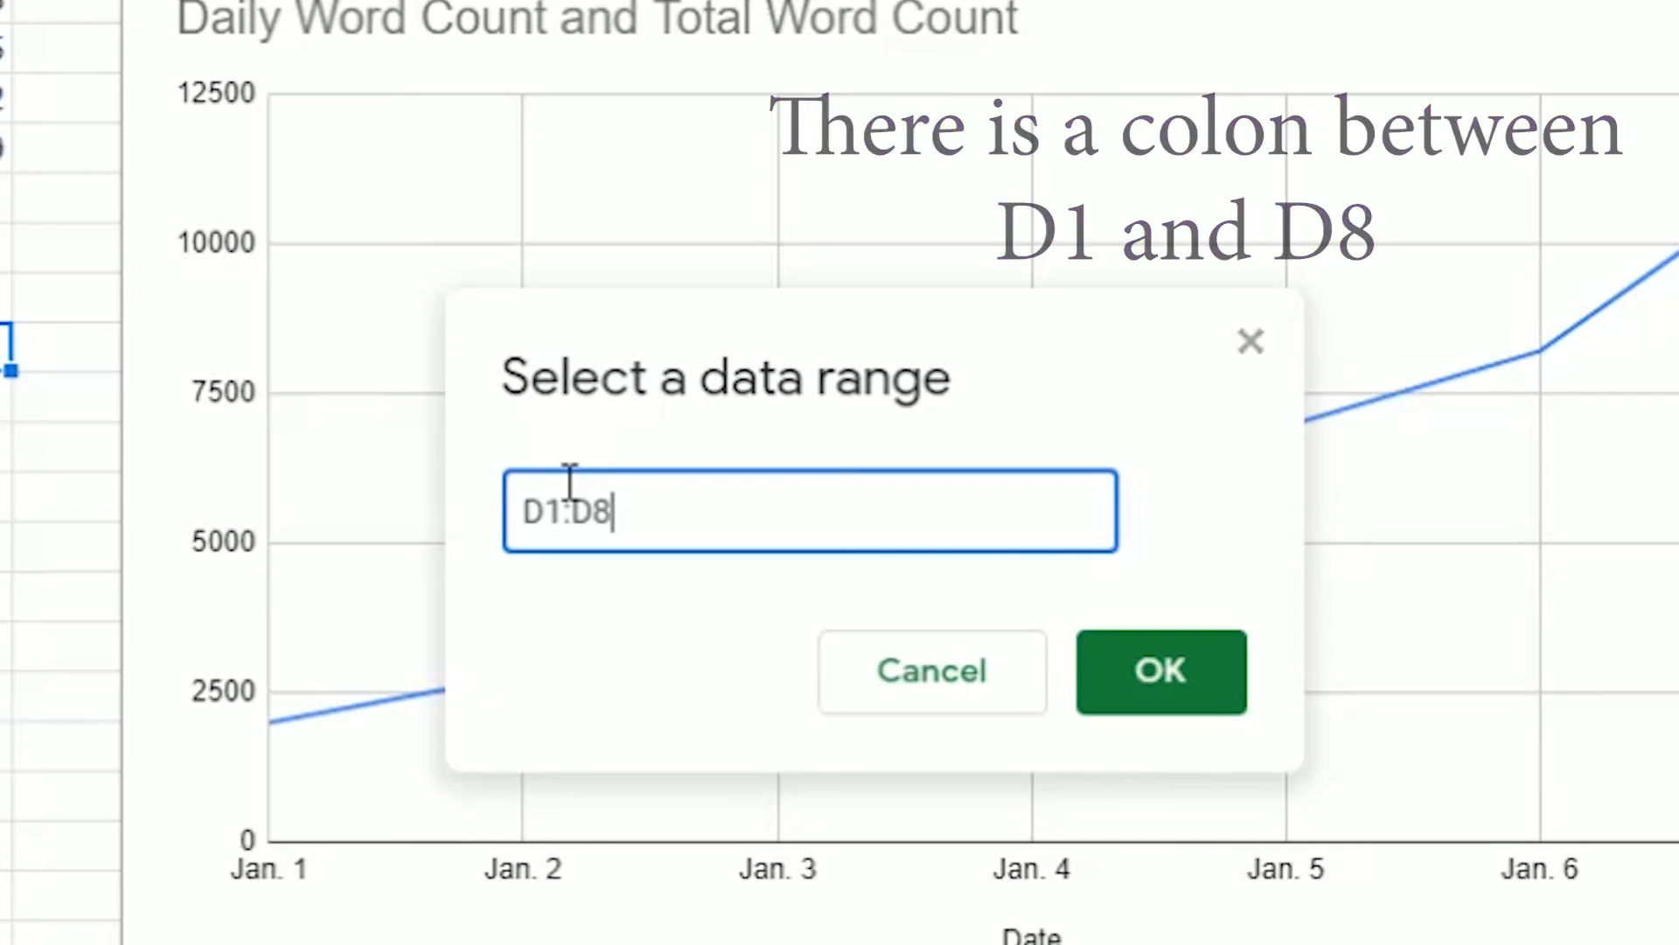
pyautogui.press('Return')
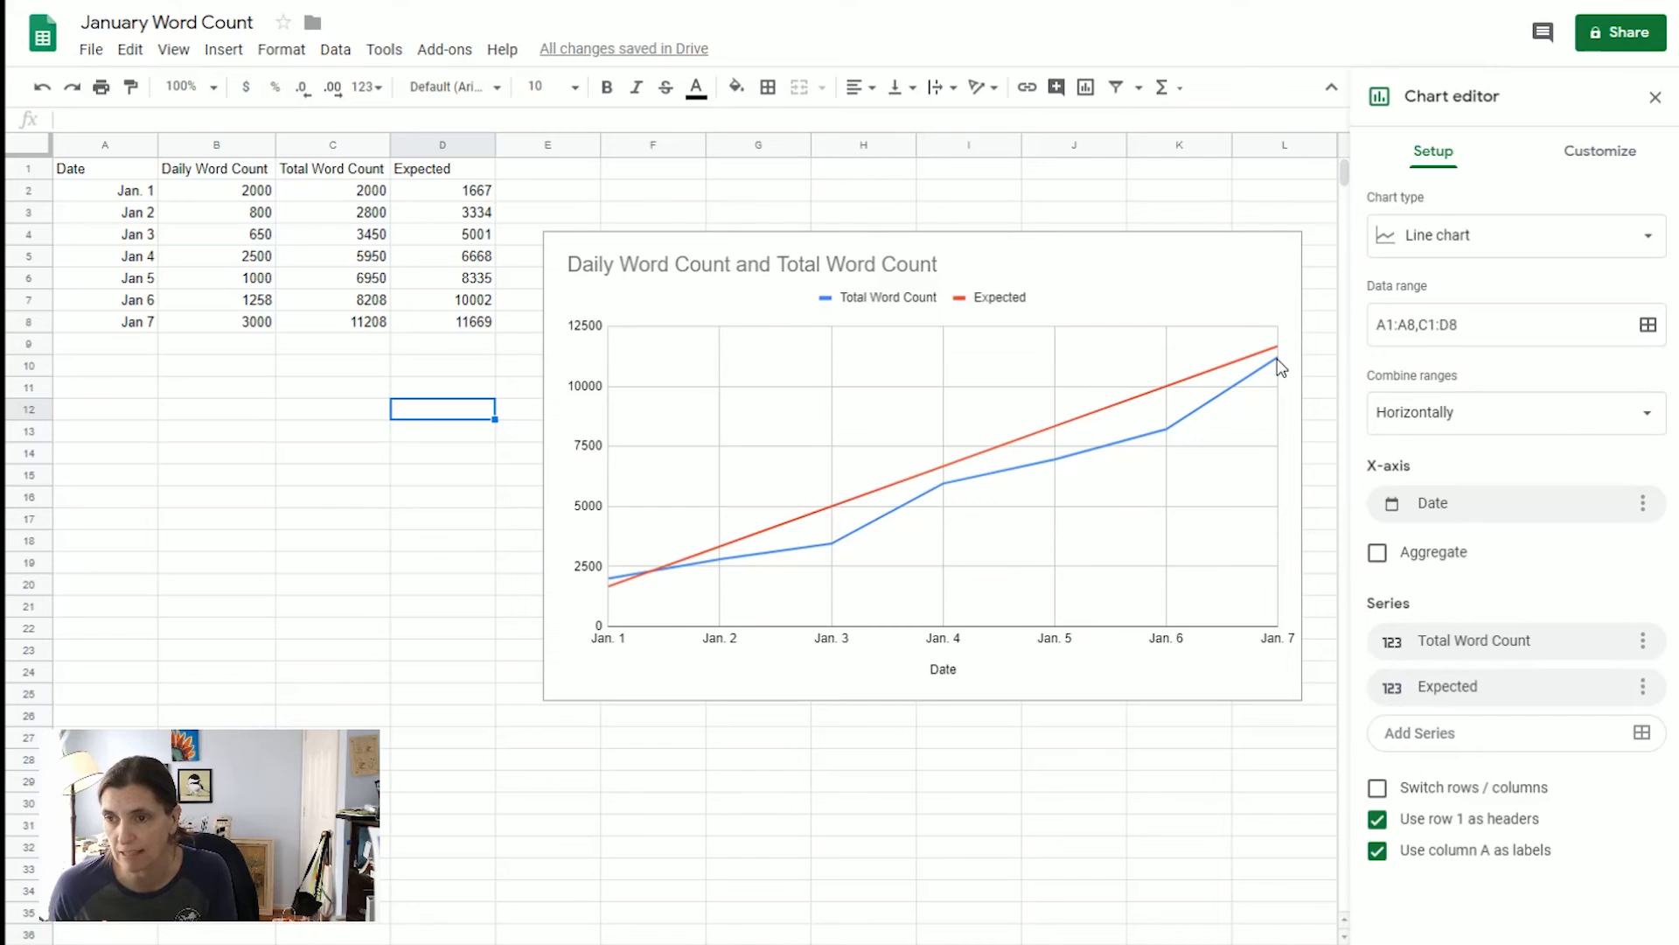
# Shorten the chart title to "Total Word Count" by removing "Daily Word Count and"
pyautogui.click(1602, 161)
pyautogui.click(1466, 278)
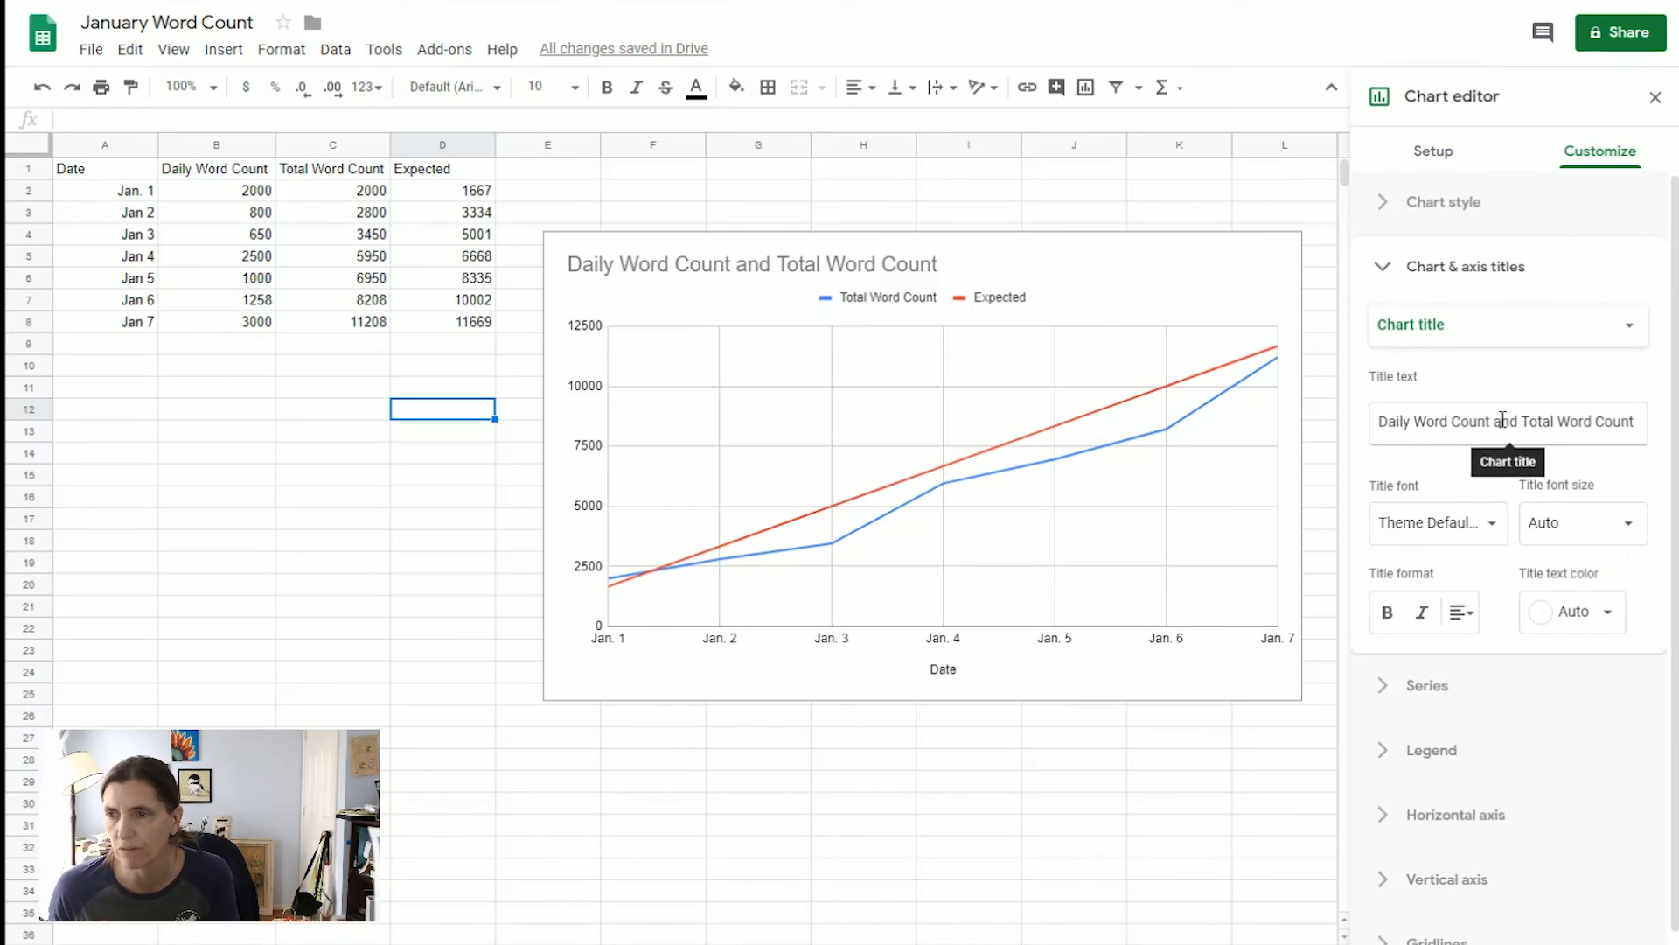
pyautogui.moveTo(1526, 423); pyautogui.dragTo(1236, 418)
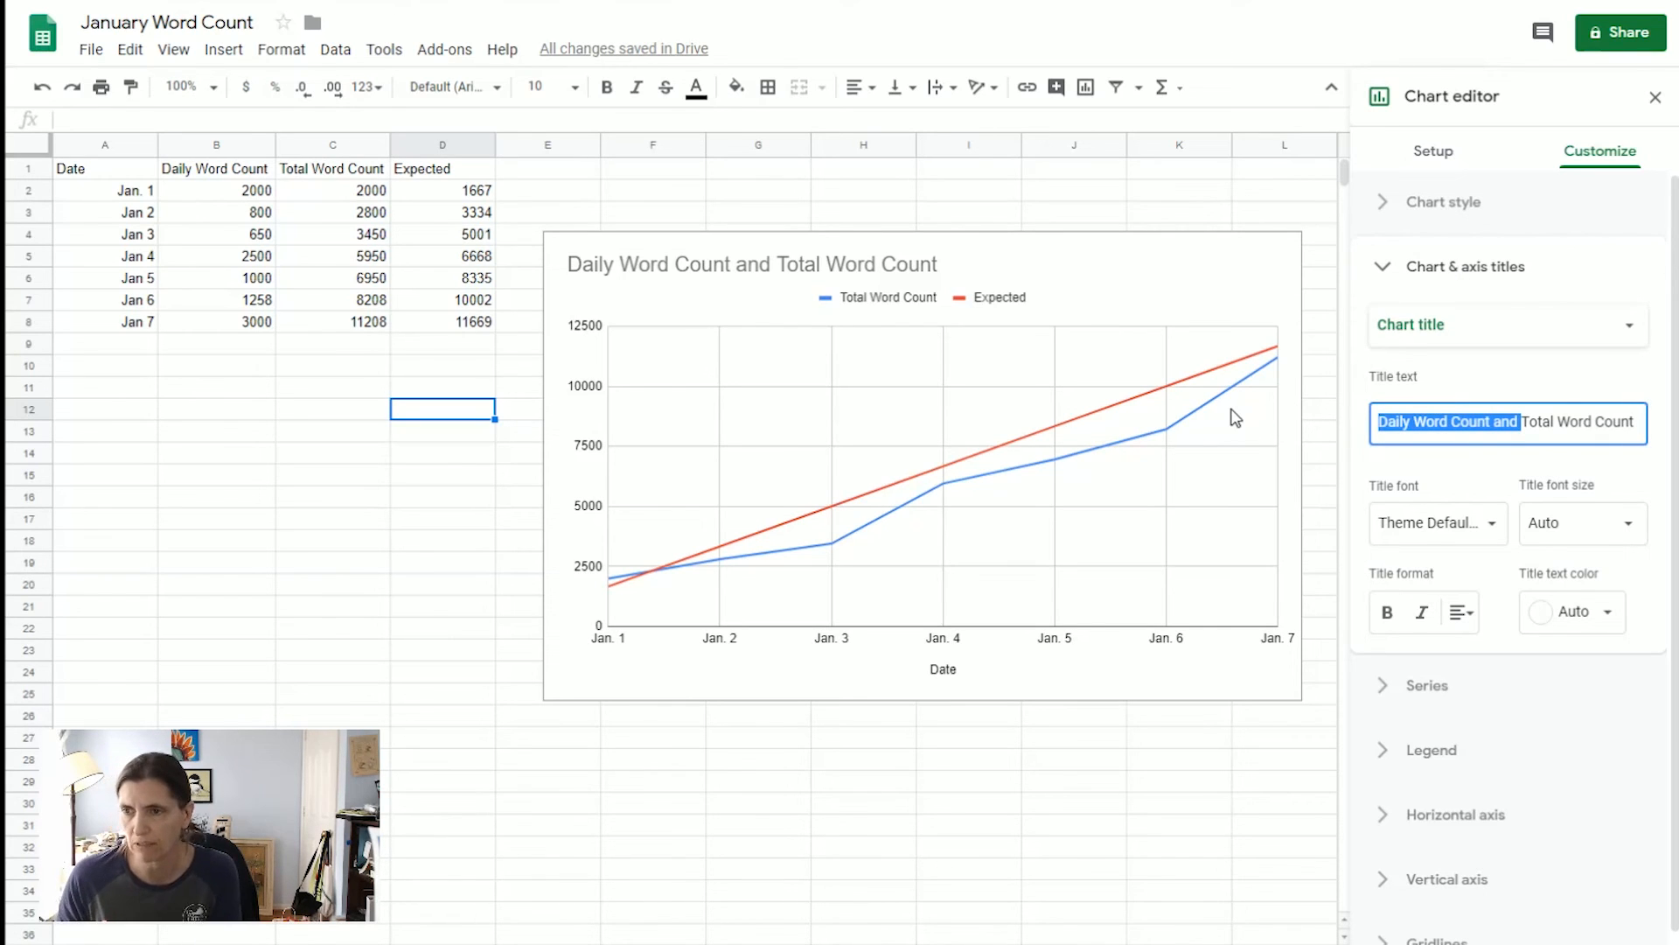
pyautogui.press('BackSpace')
pyautogui.click(1236, 419)
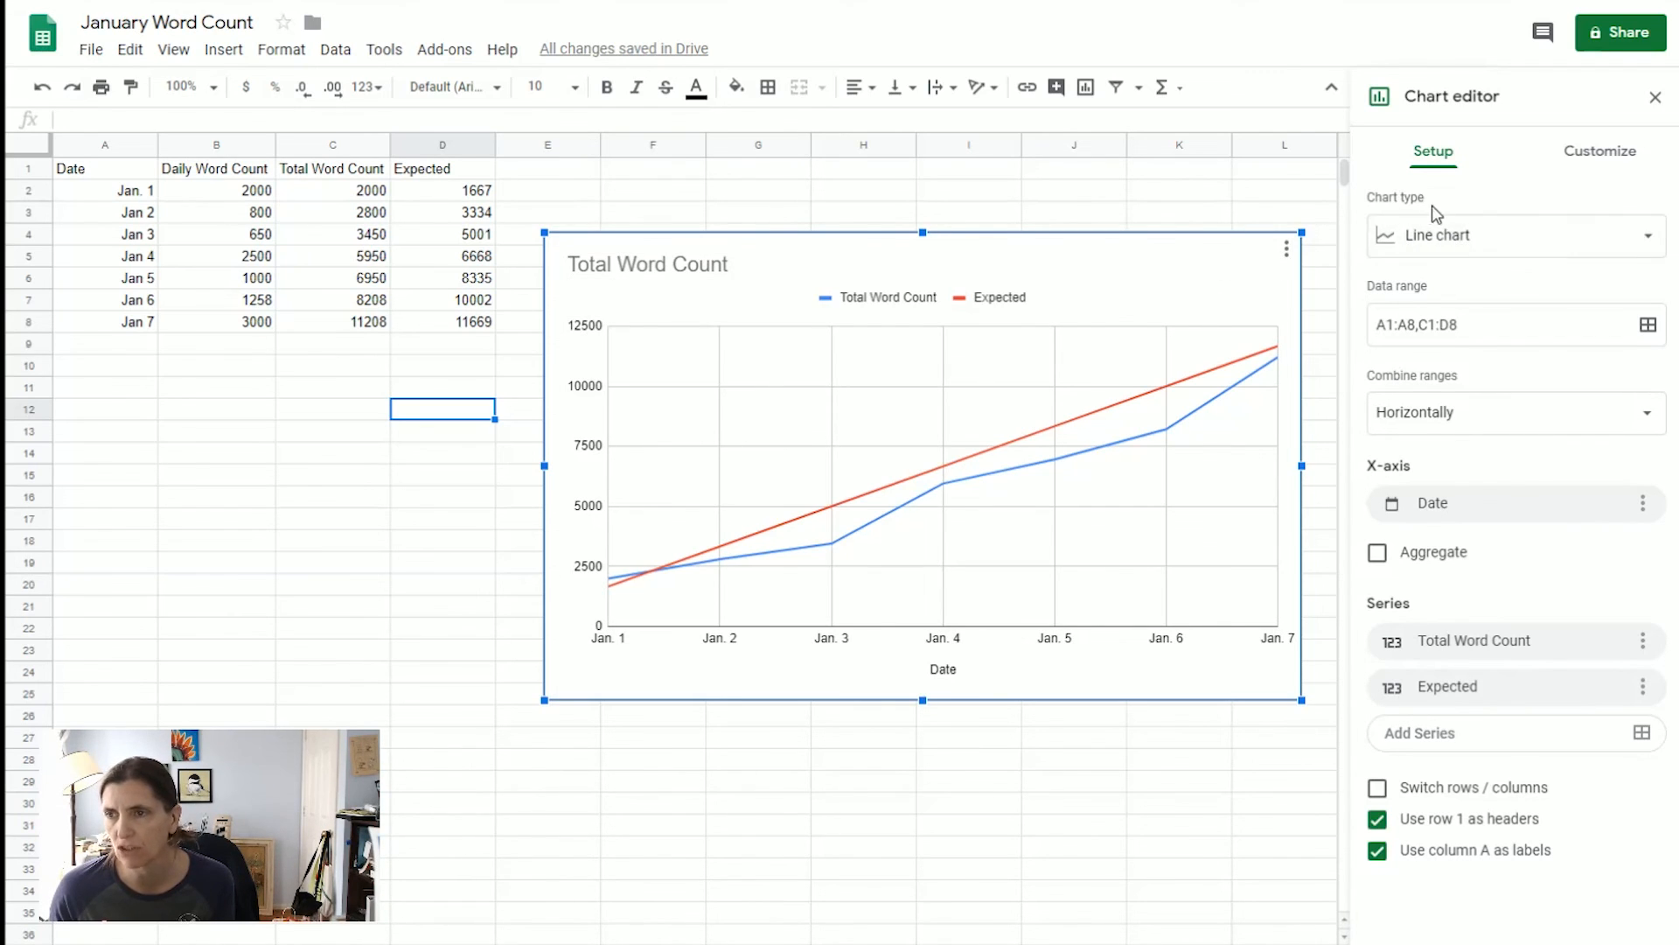
# Change the chart to the suggested combo chart with Total Word Count as columns and Expected as a line
pyautogui.click(1445, 245)
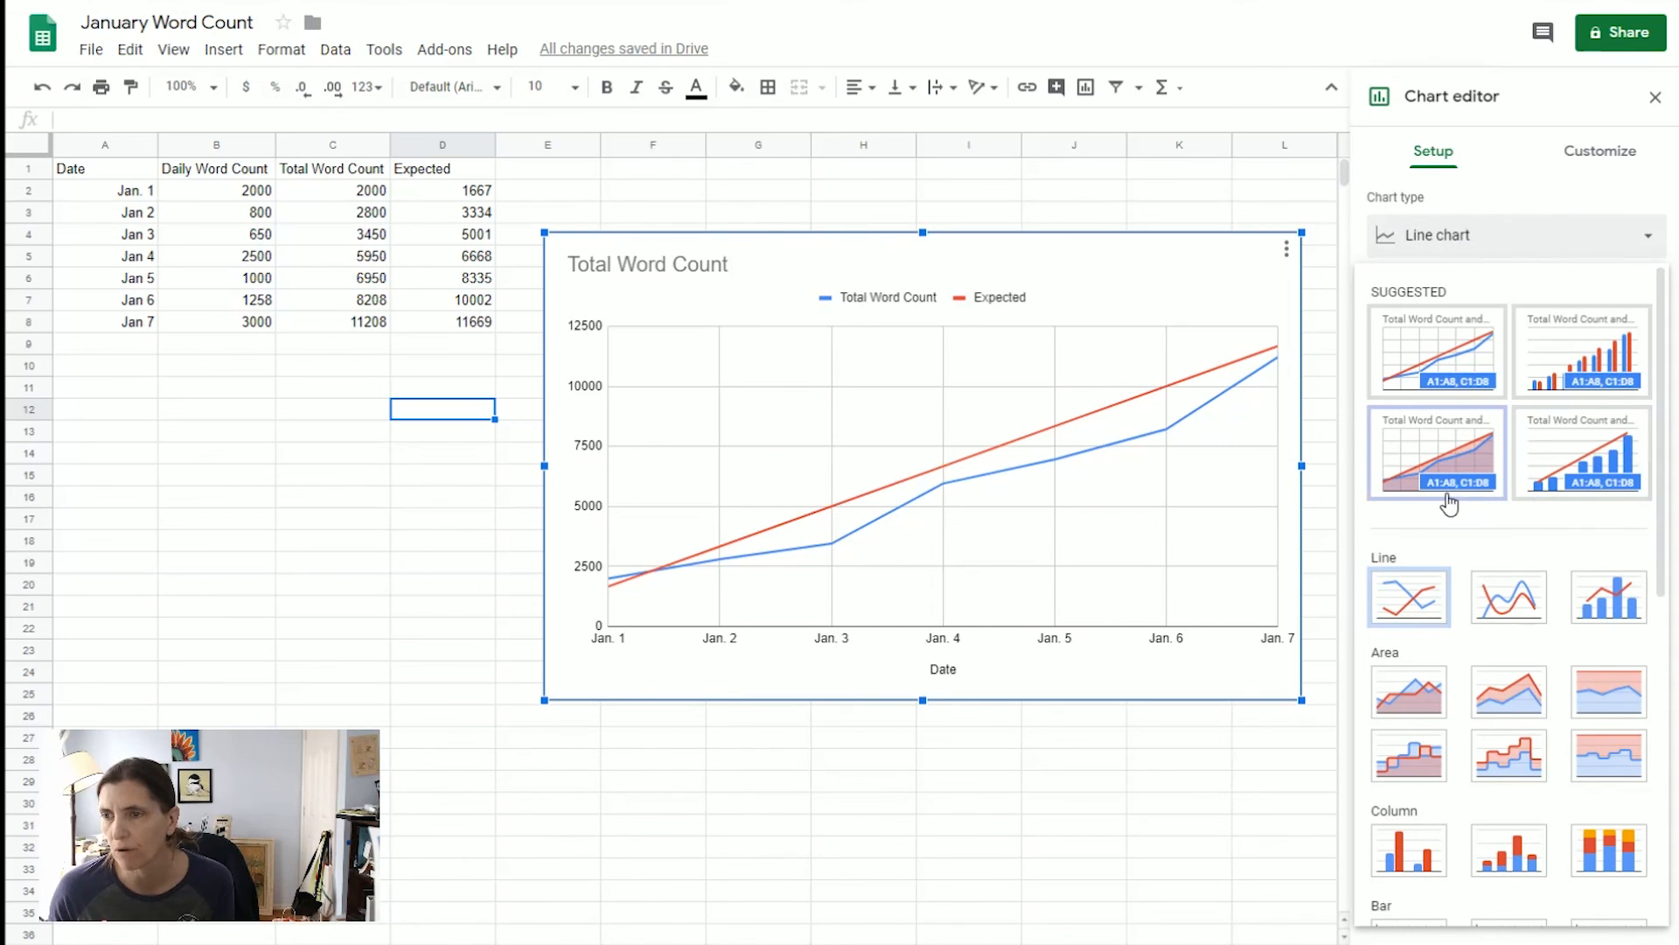
pyautogui.click(1617, 468)
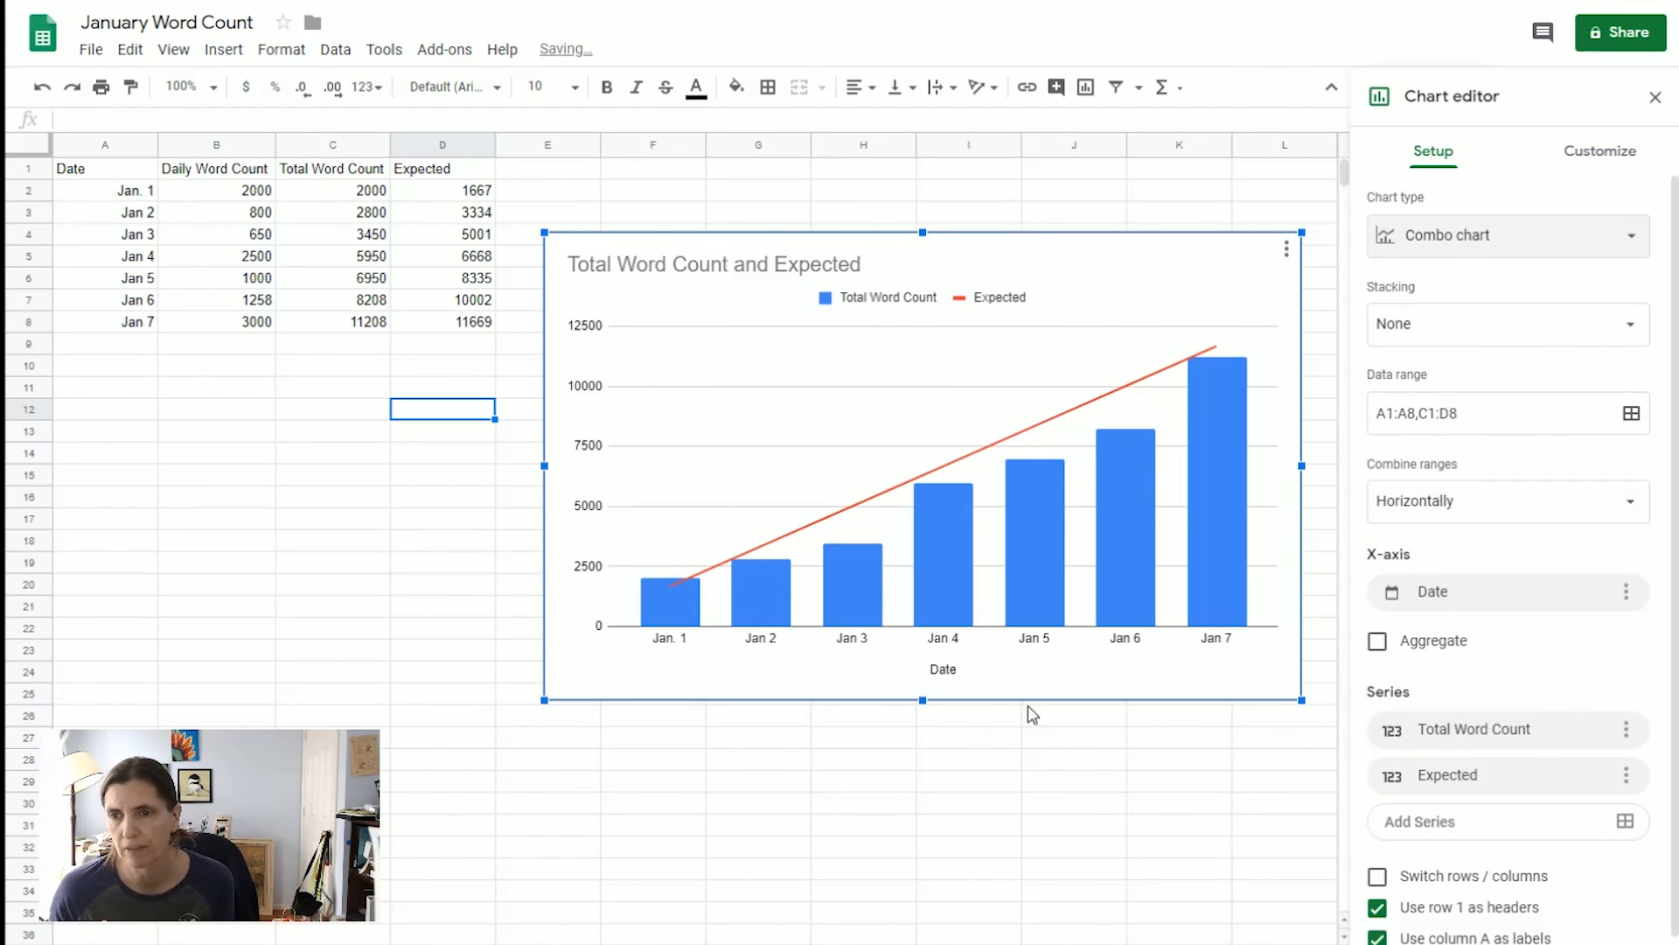